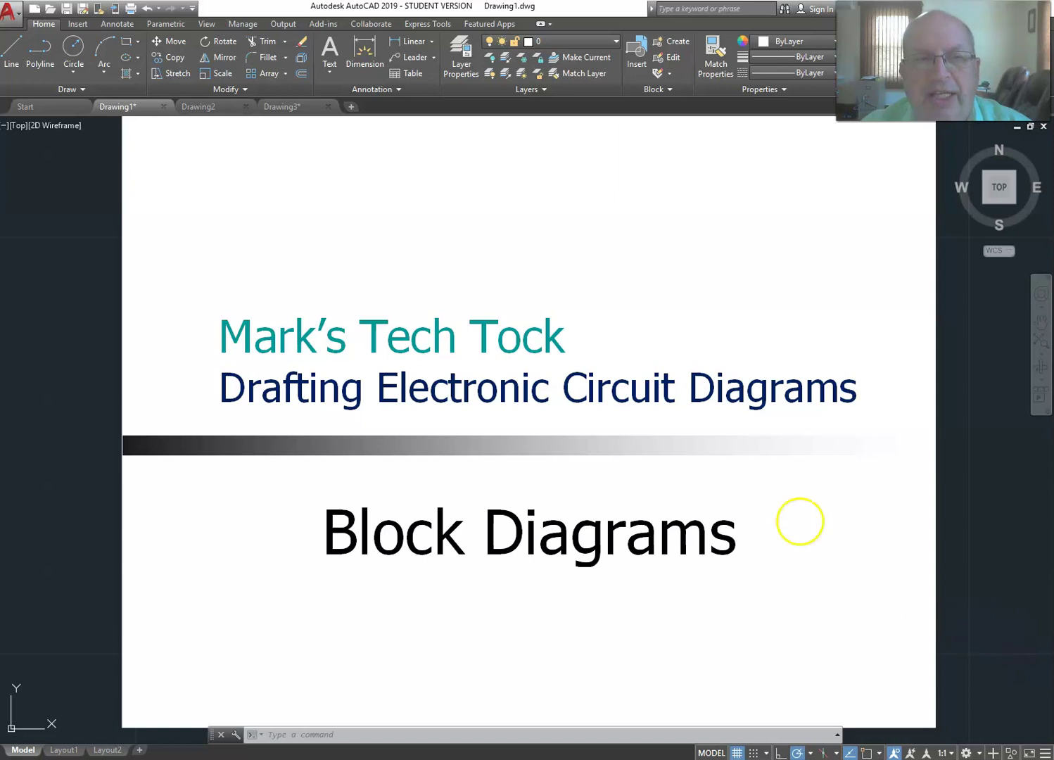
Switch to Drawing2 and turn on snapping to the grid.
click(203, 108)
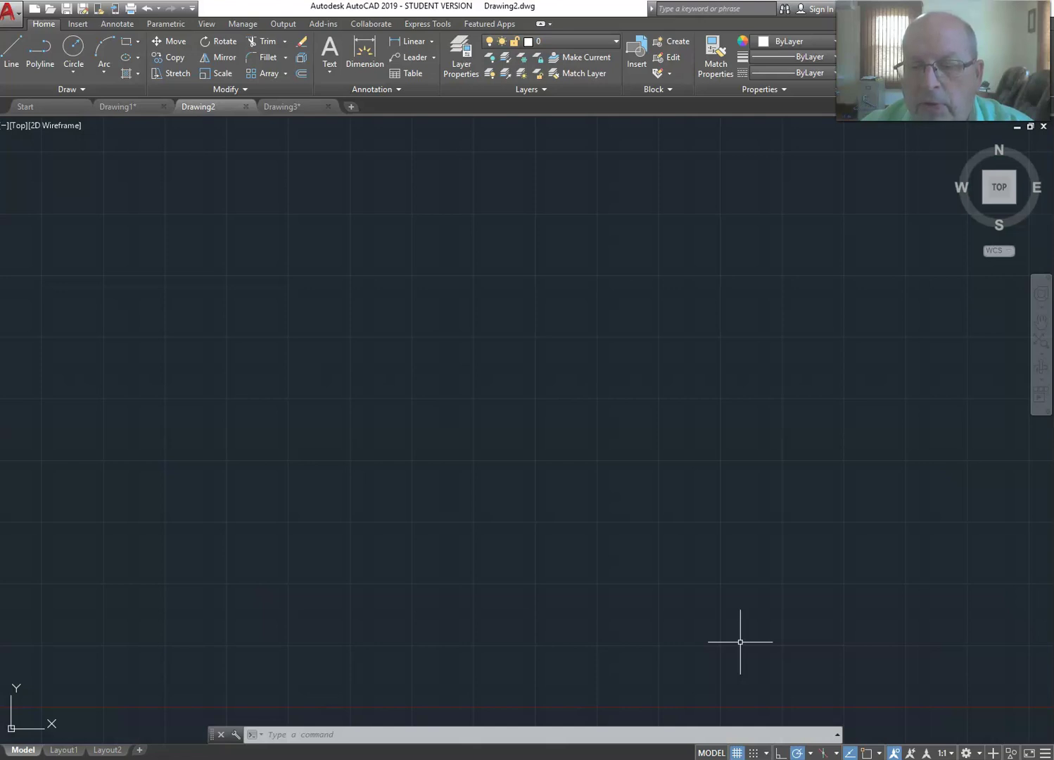
click(754, 752)
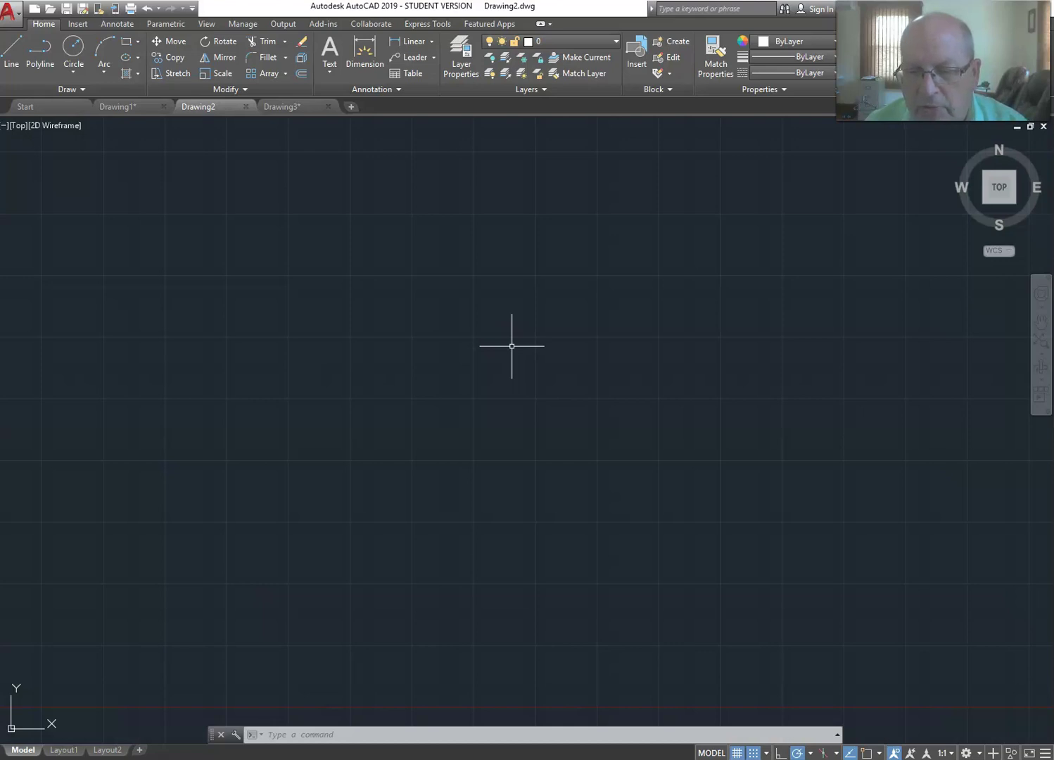
Place the single-line text "Power Amp" at 22.5, 12.5 with height 0.2000 and rotation 0.
text(t)
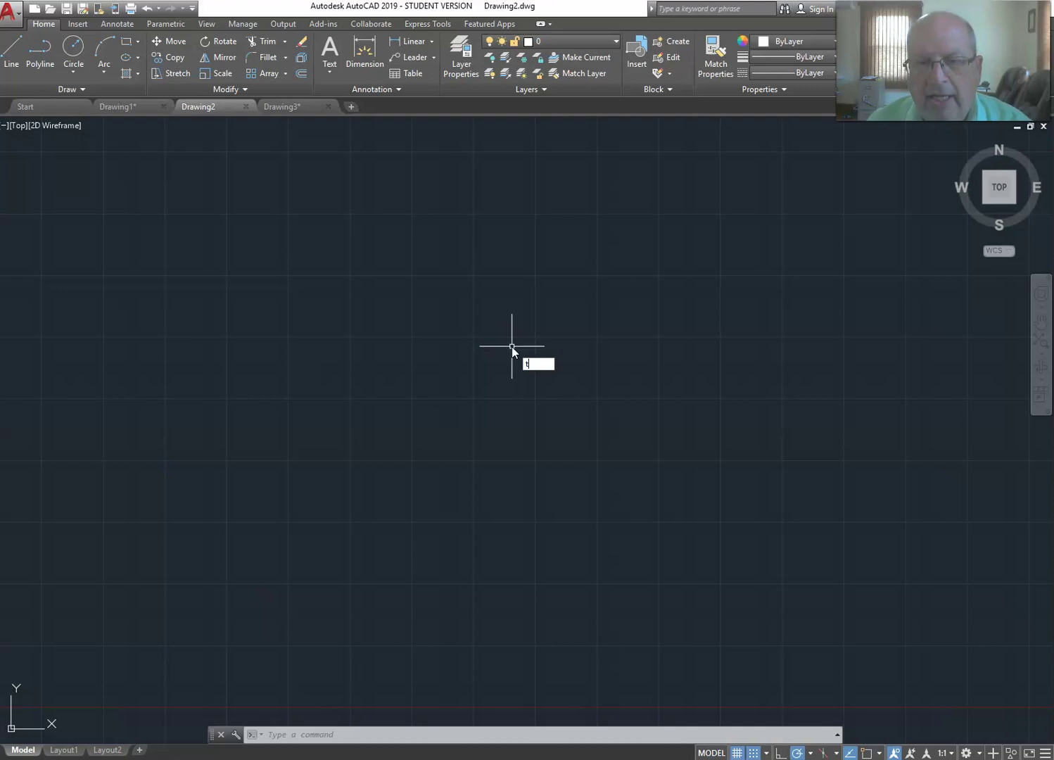
text(ex)
key(Return)
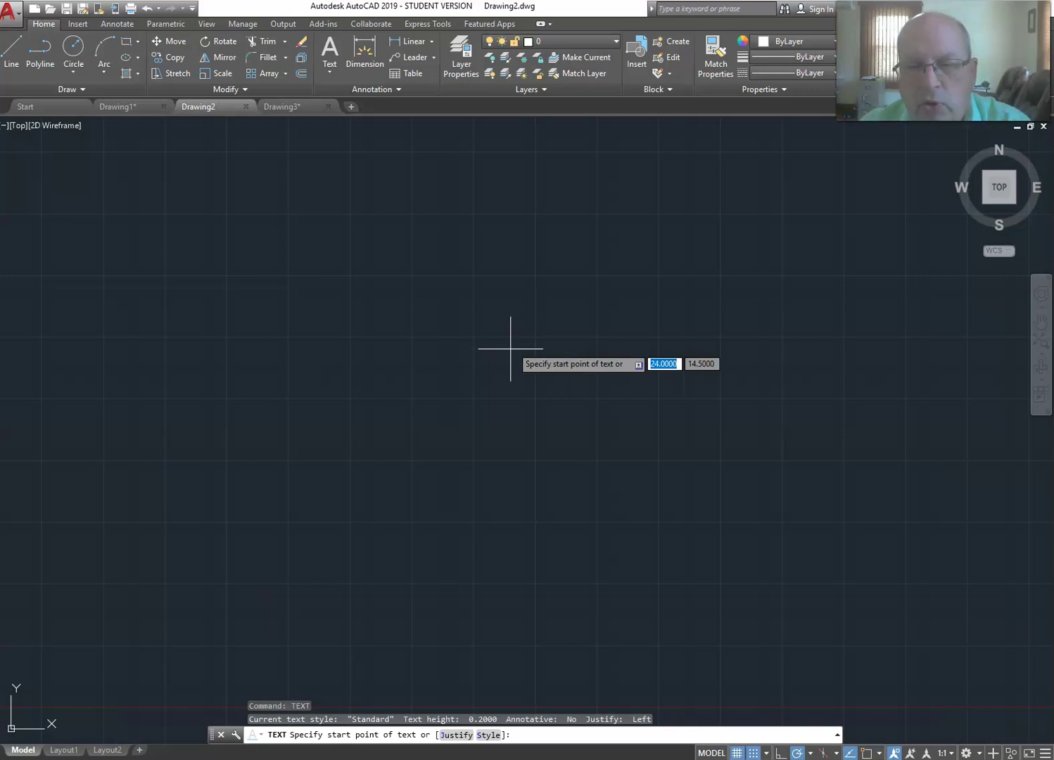
click(510, 361)
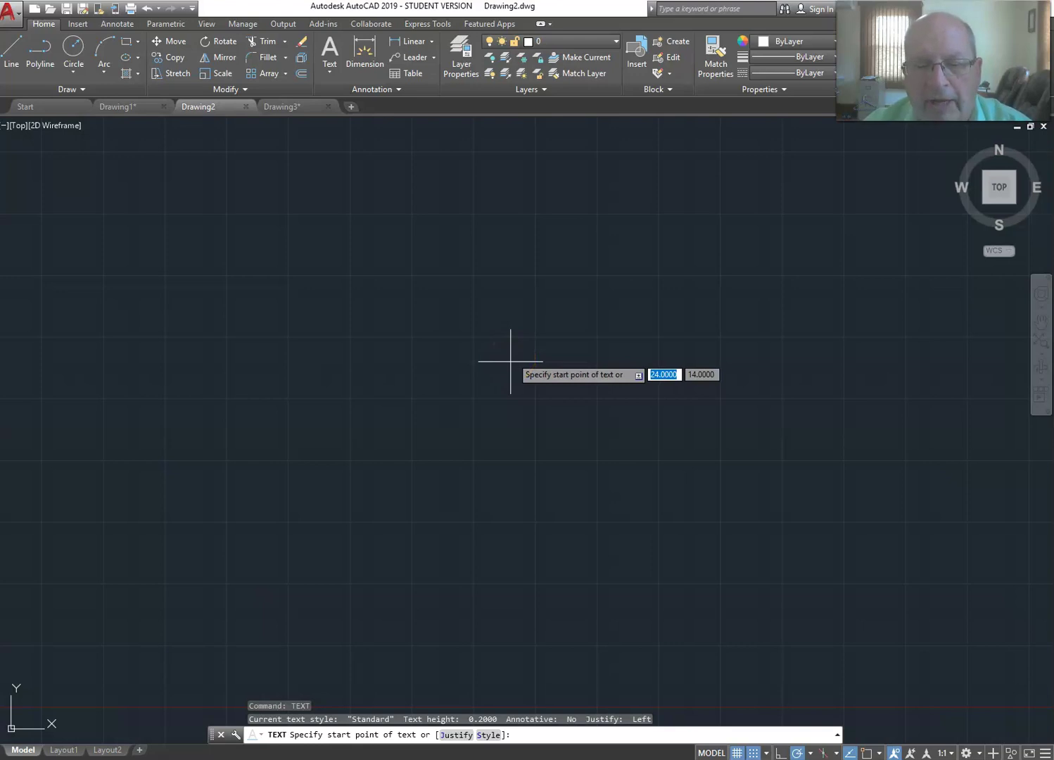
click(498, 385)
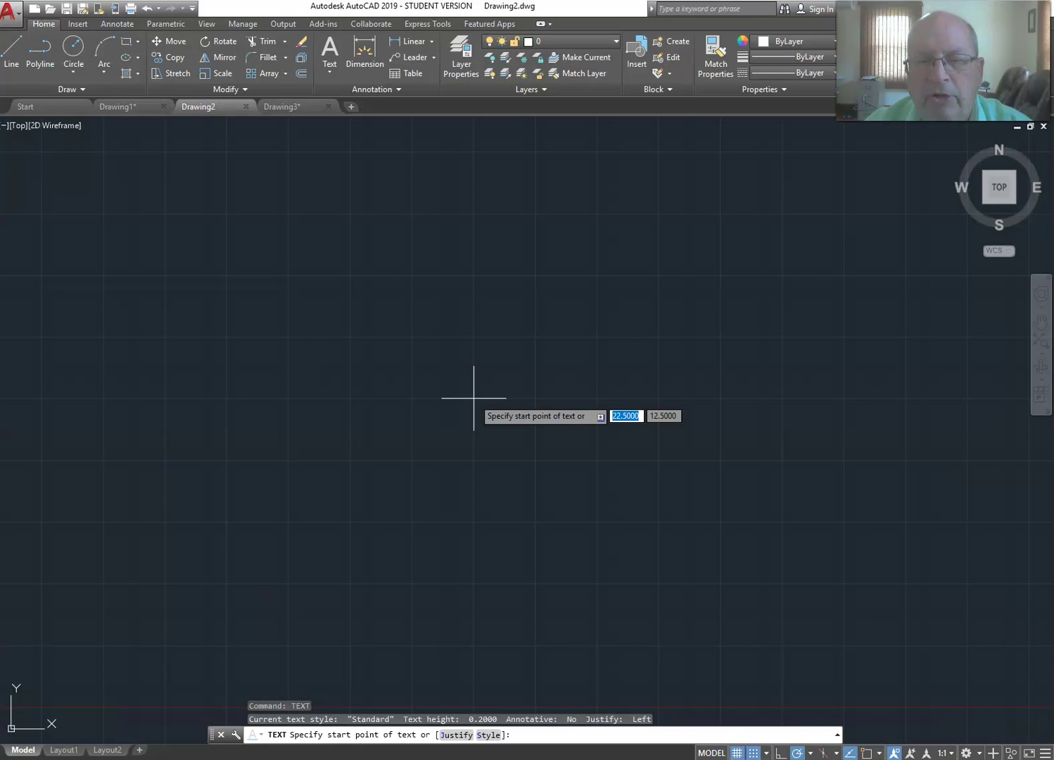
click(473, 397)
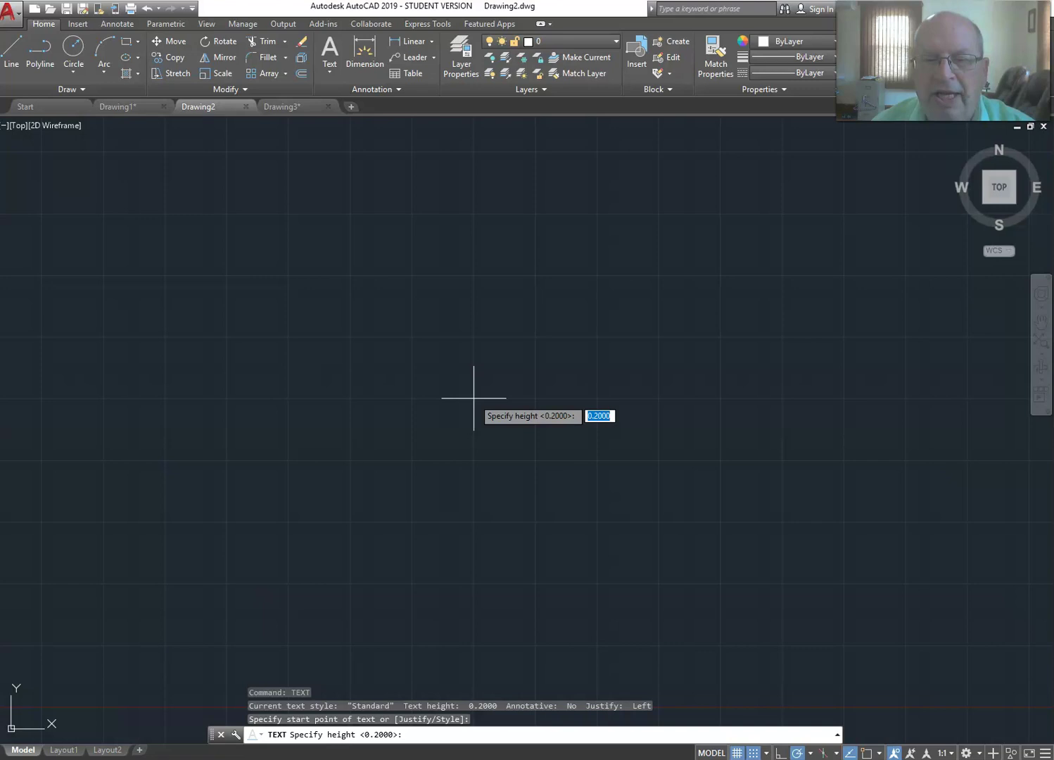
key(Return)
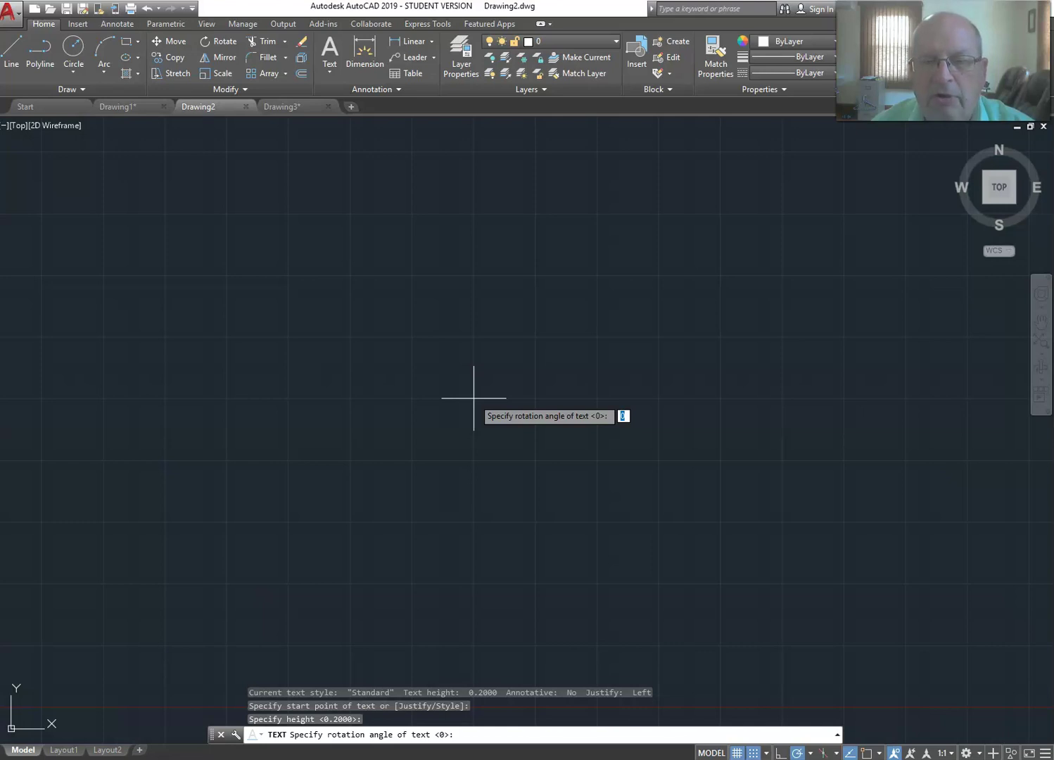
key(Return)
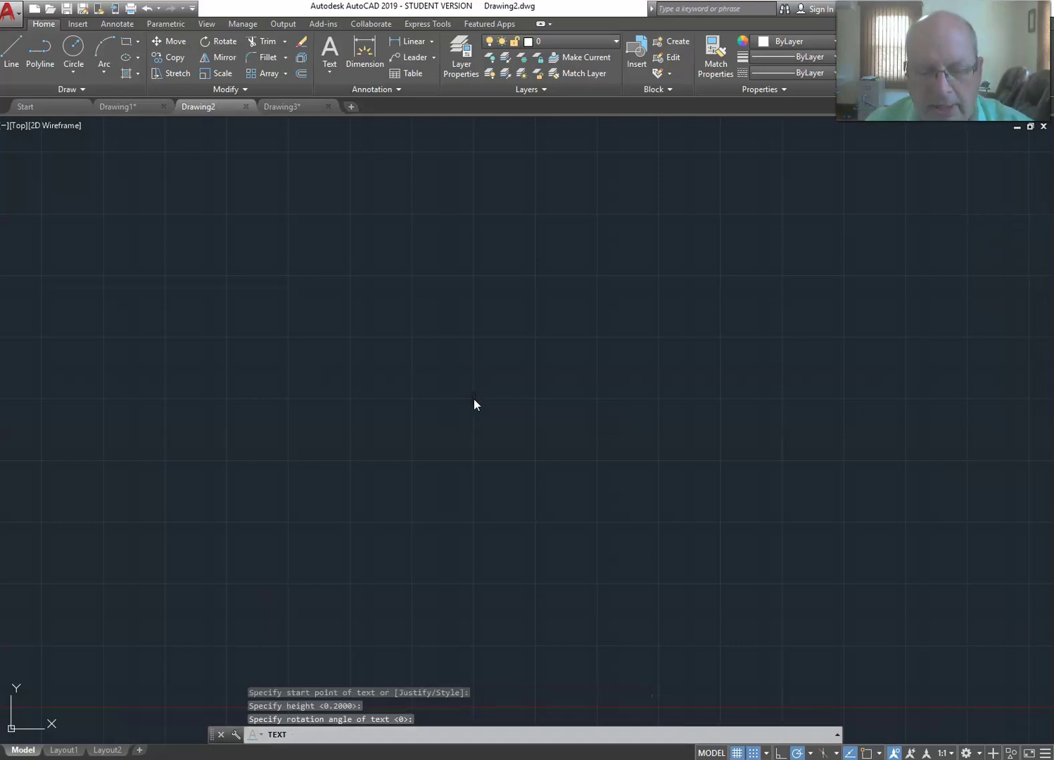
text(Power)
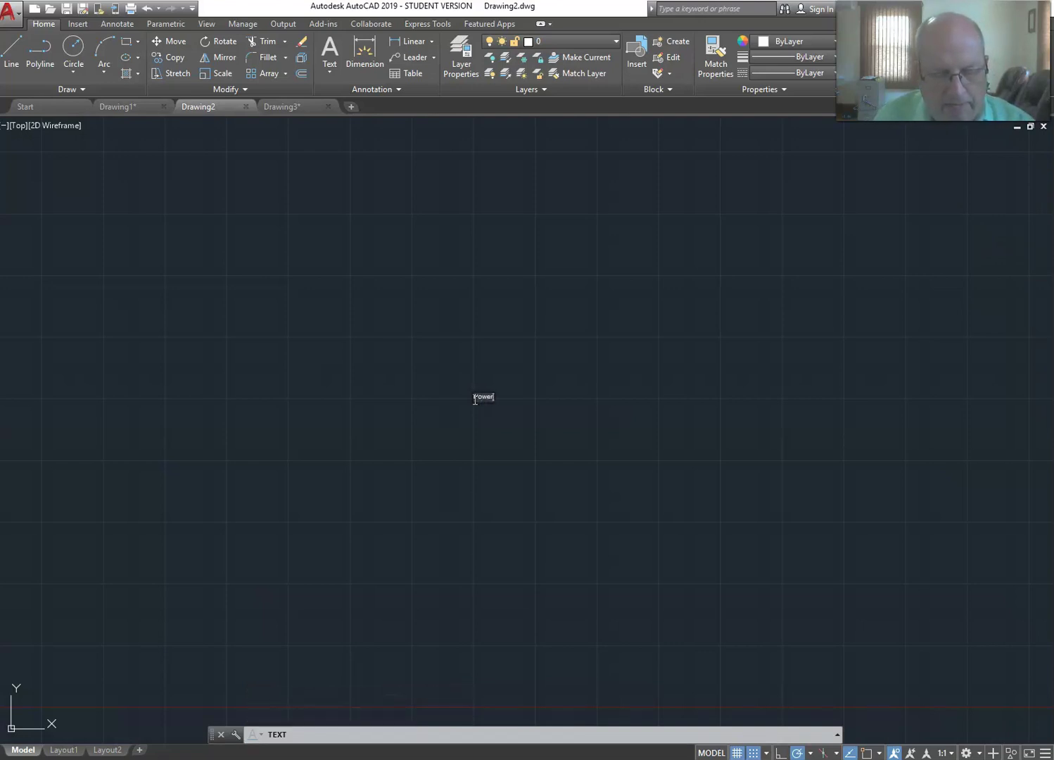
text( Amp)
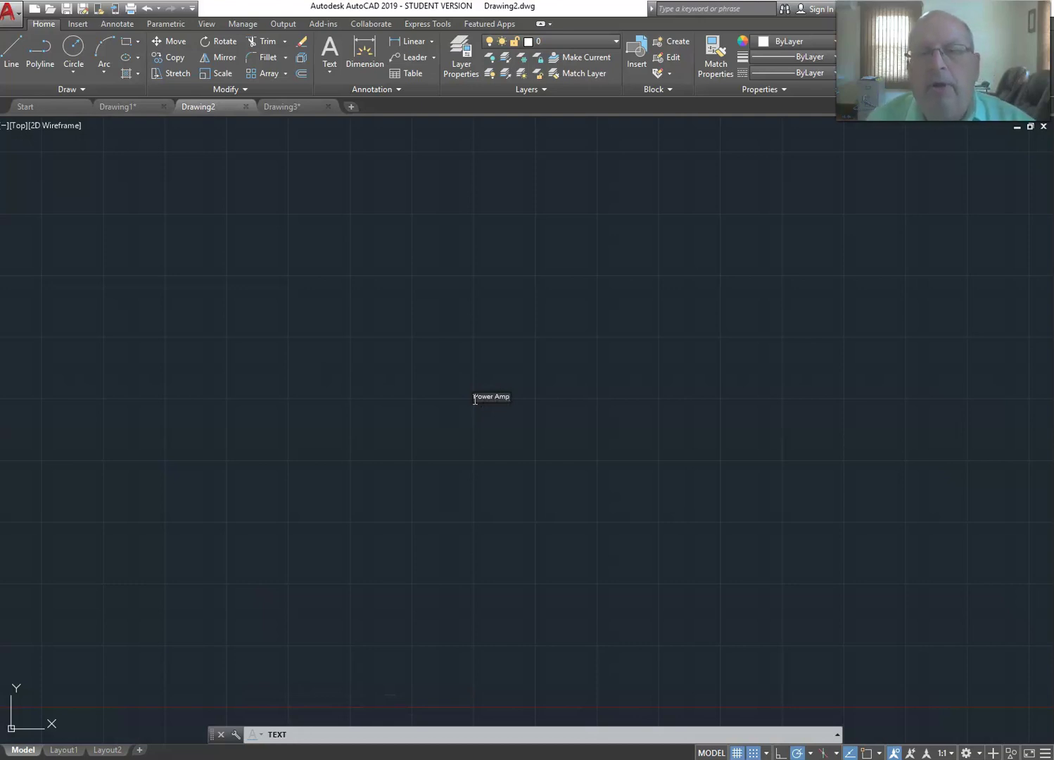
key(Return)
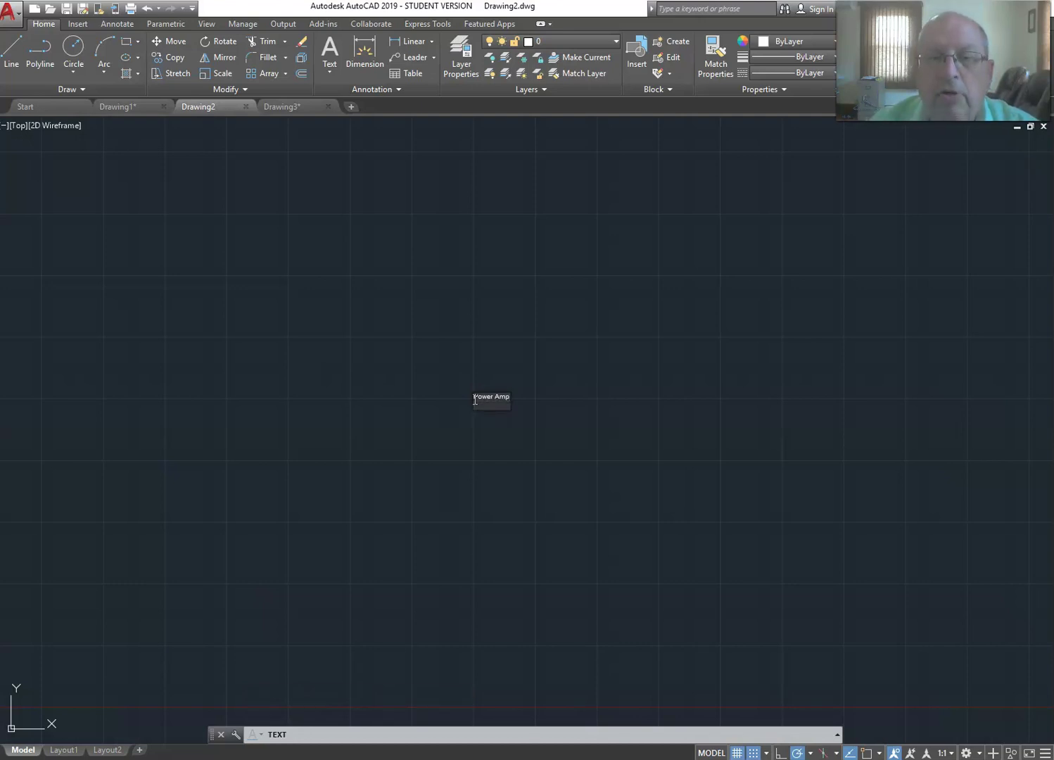
key(Return)
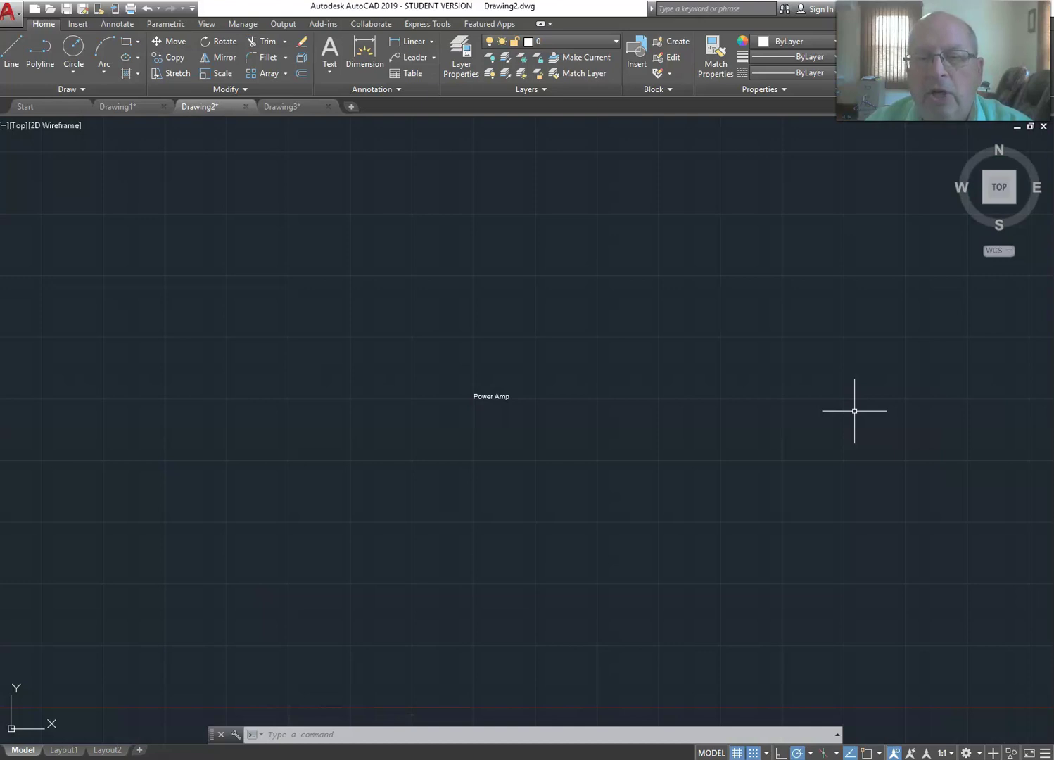
Zoom in on the Power Amp text and bring it to the middle of the view.
click(830, 410)
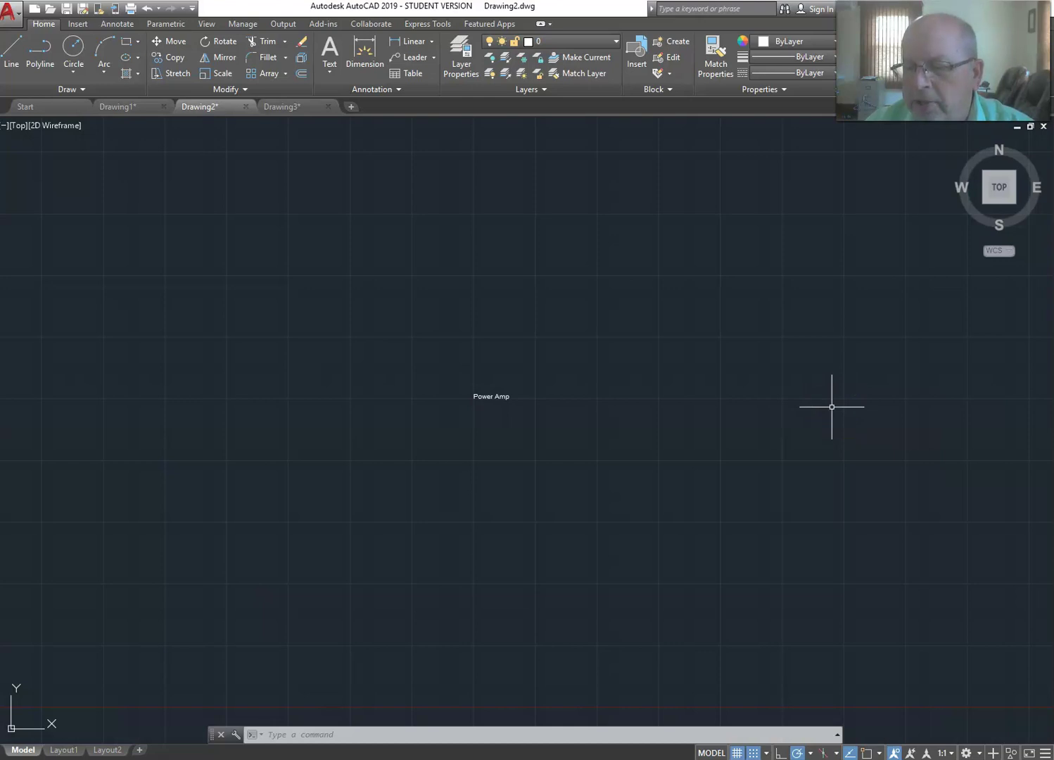
click(817, 421)
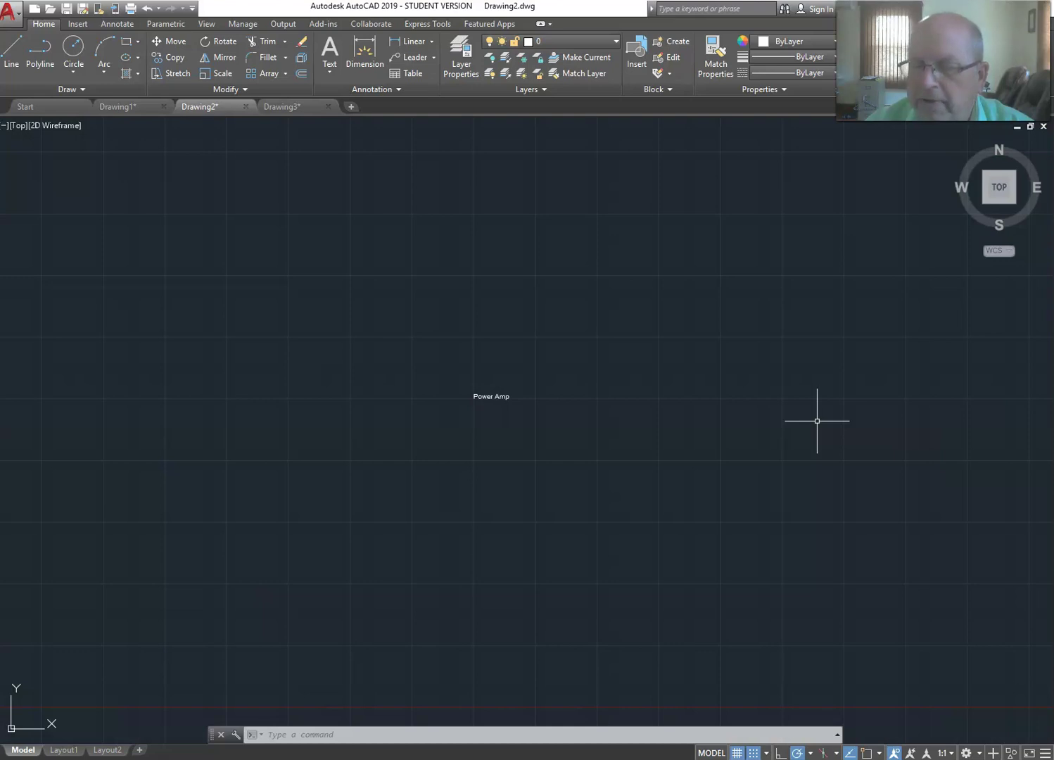
click(742, 427)
scroll(742, 425, up, 2)
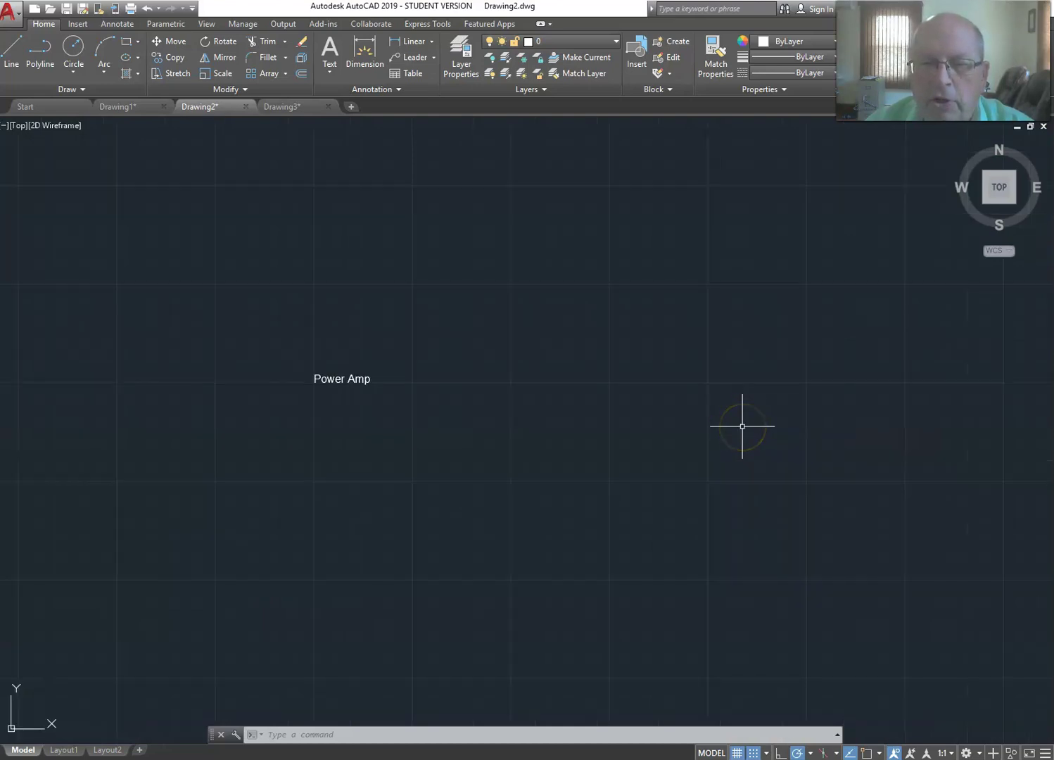
scroll(742, 426, down, 1)
scroll(742, 427, up, 2)
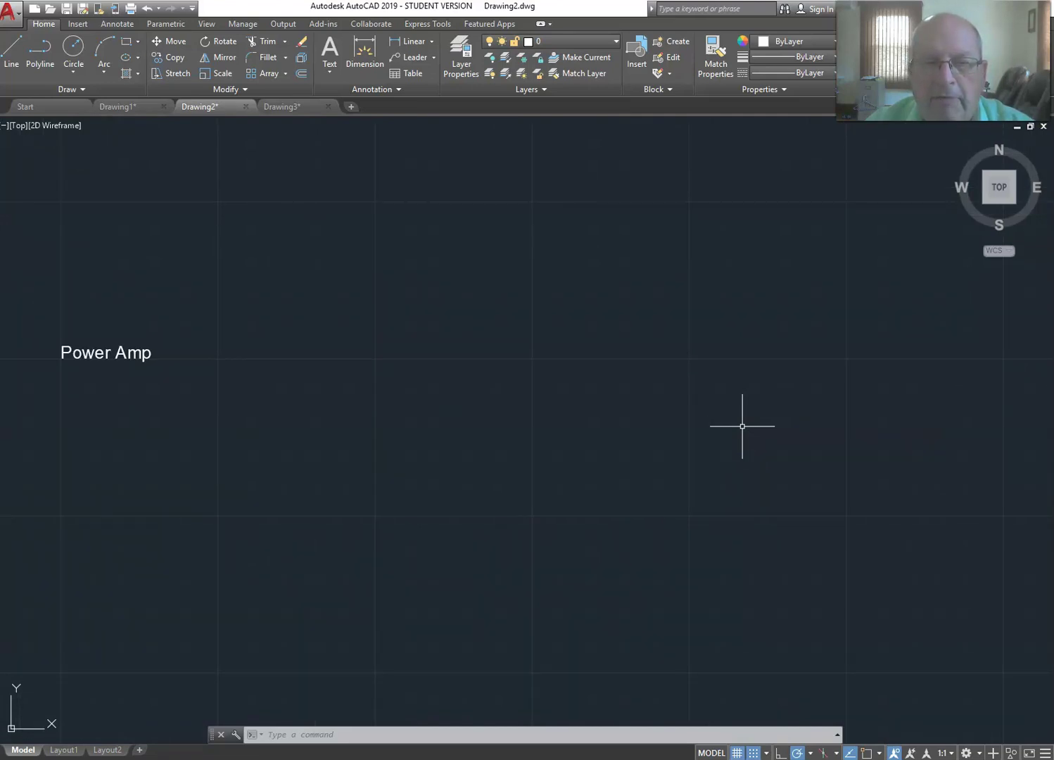
click(707, 427)
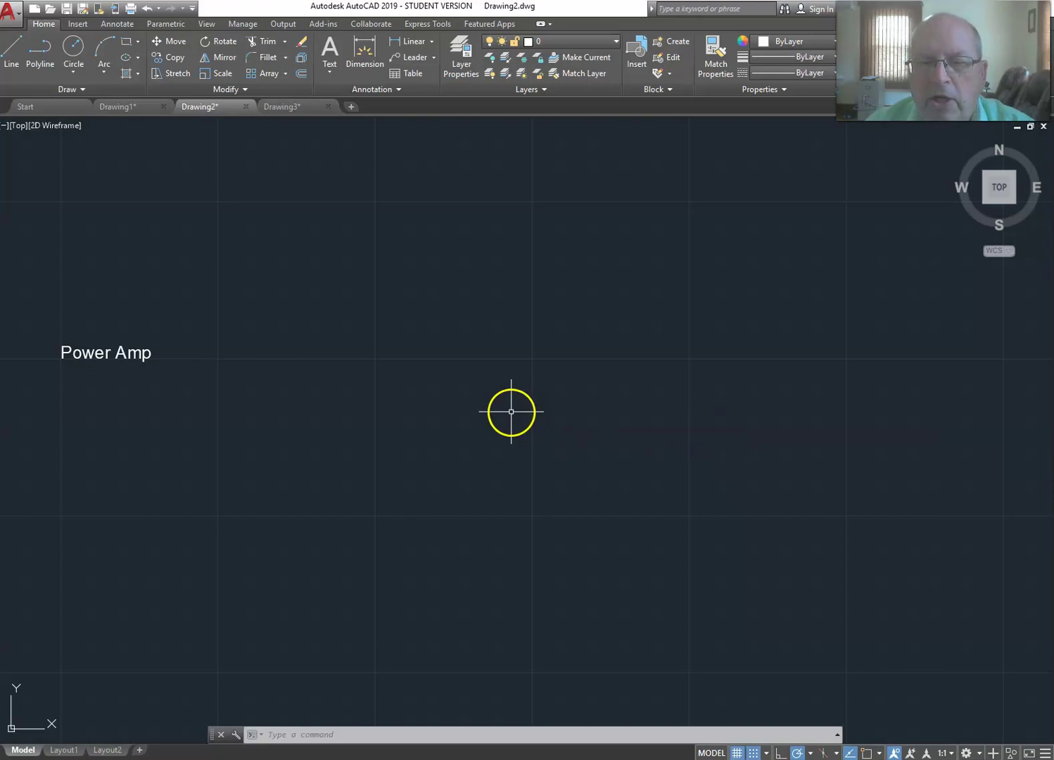
right_click(510, 411)
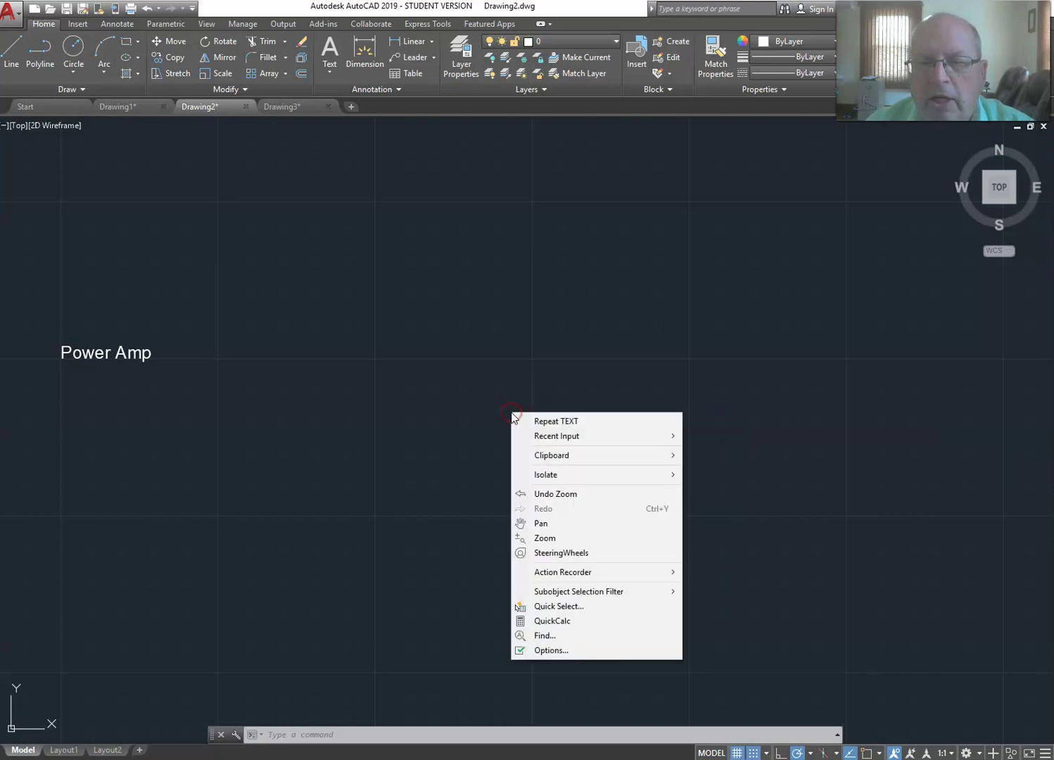
click(549, 525)
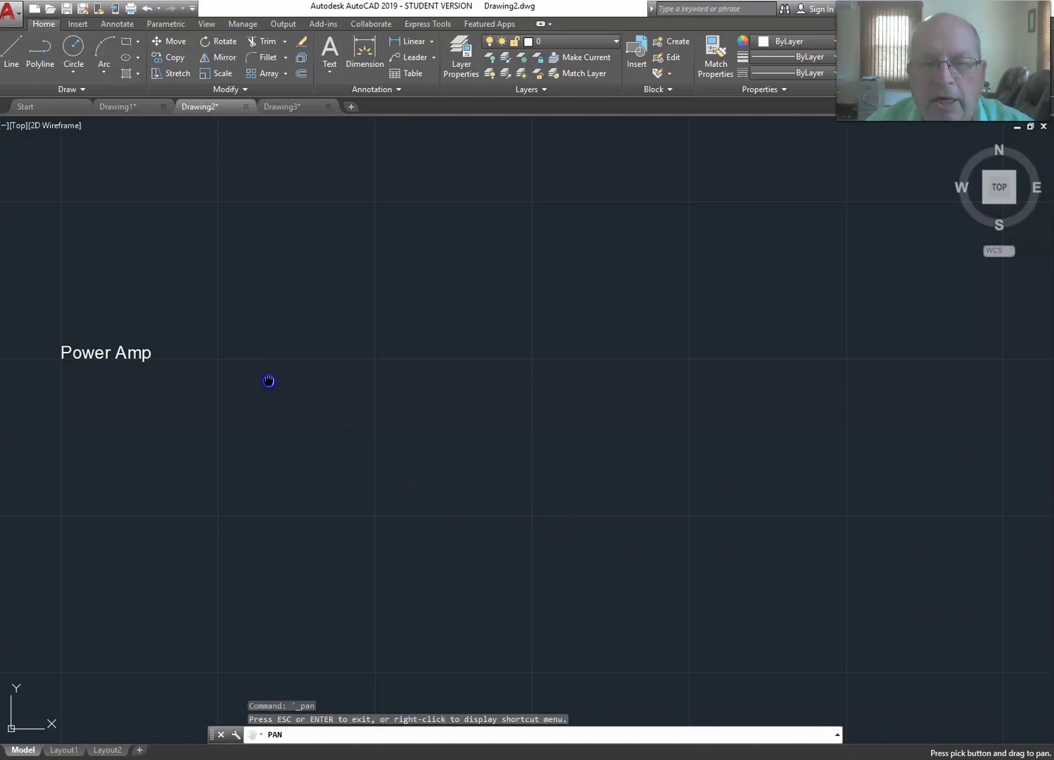
drag(269, 381, 663, 462)
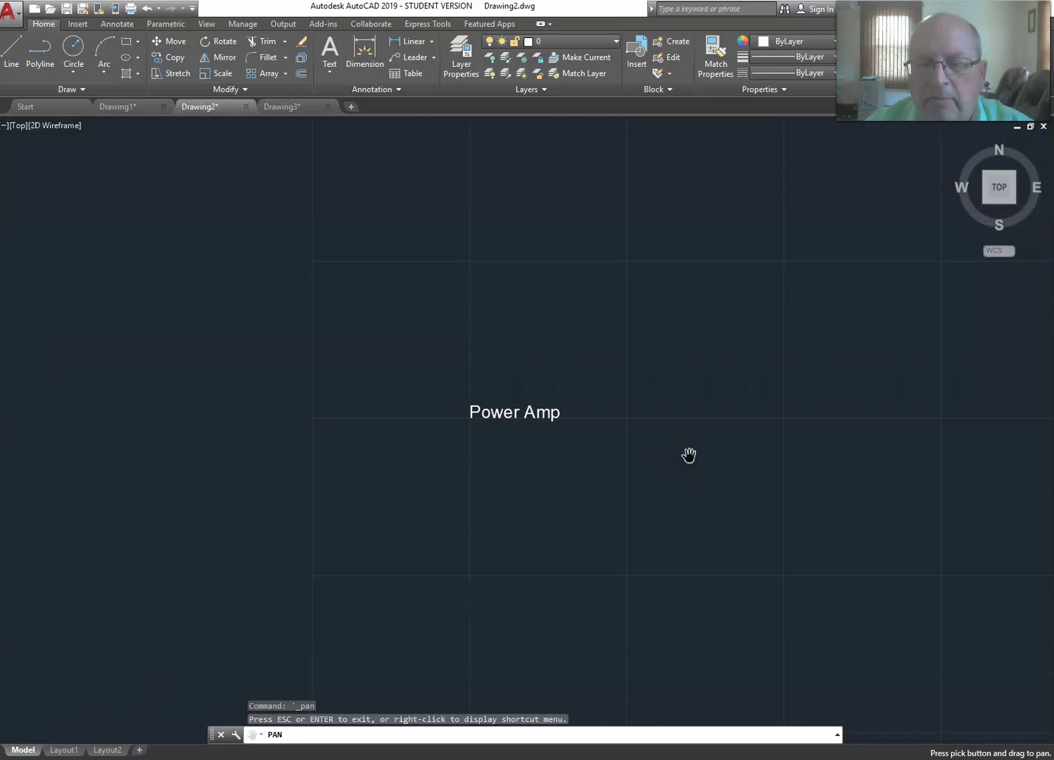
scroll(688, 455, up, 5)
mouse_move(591, 440)
mouse_down()
mouse_move(751, 489)
mouse_move(798, 492)
mouse_move(798, 483)
mouse_move(791, 501)
mouse_move(711, 433)
mouse_up()
scroll(795, 485, down, 2)
click(820, 477)
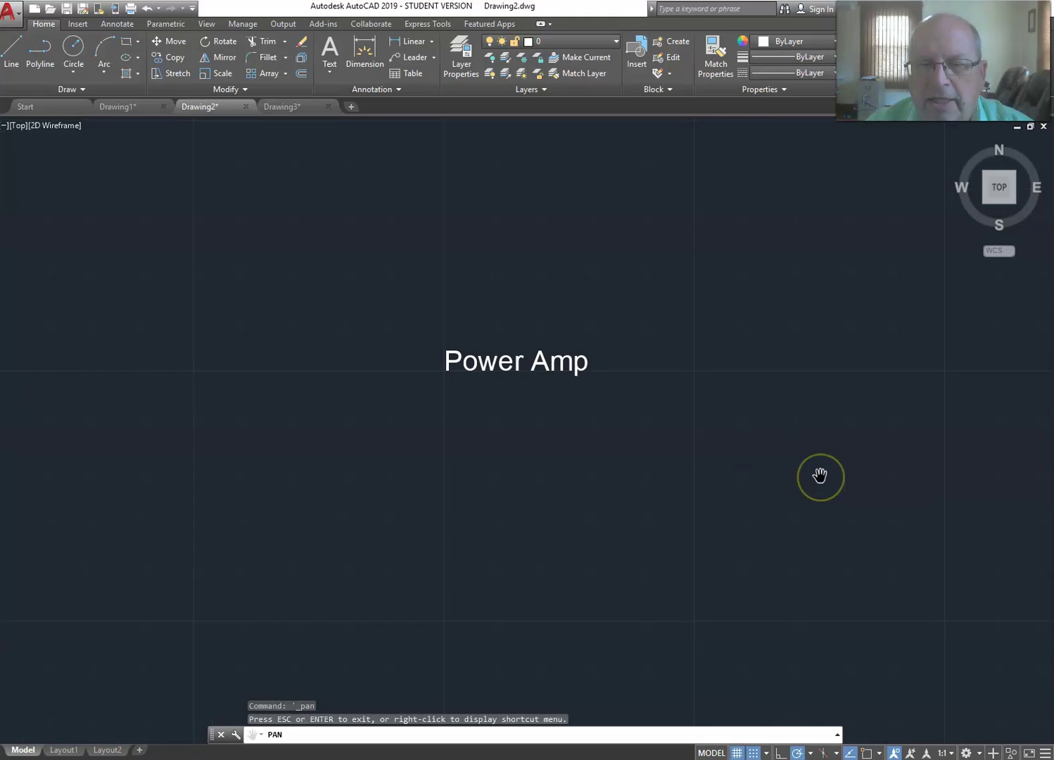
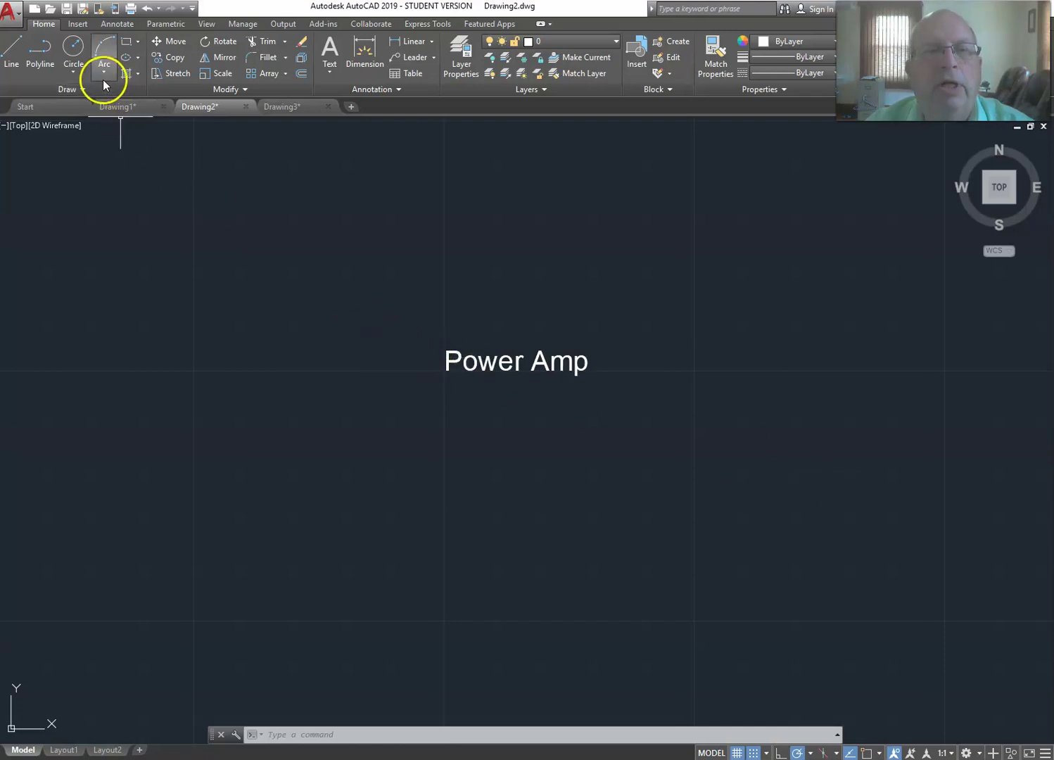
Draw a rectangle enclosing the Power Amp text with clear space on all sides.
click(124, 42)
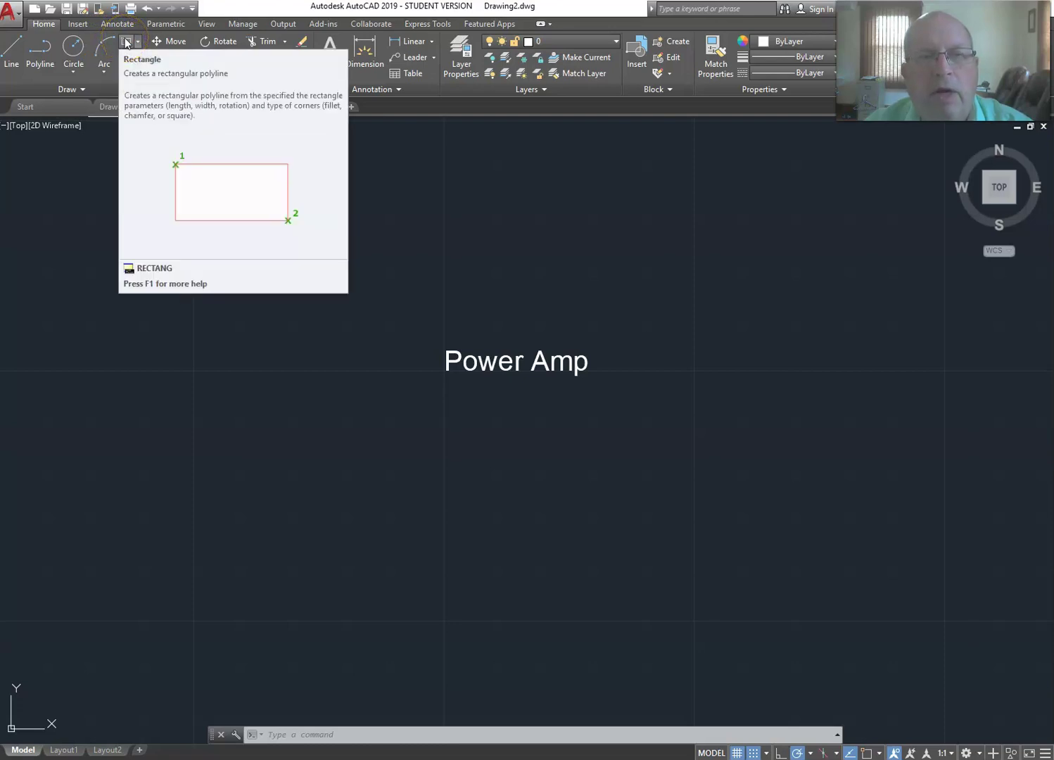
click(126, 42)
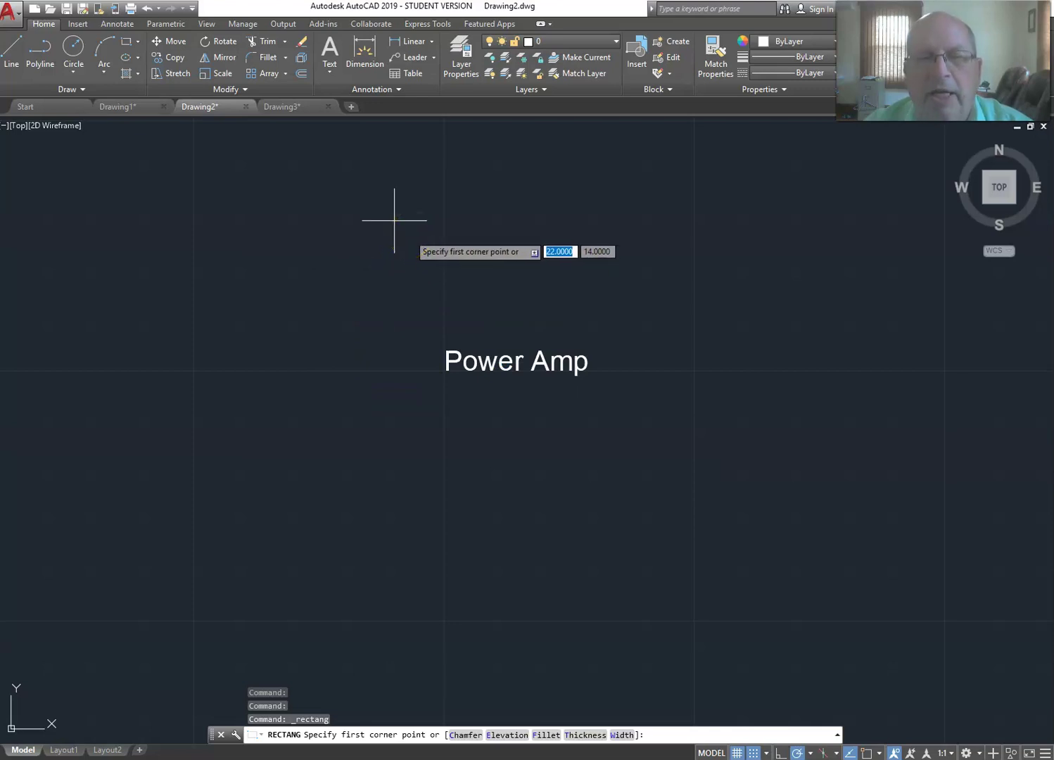
click(394, 270)
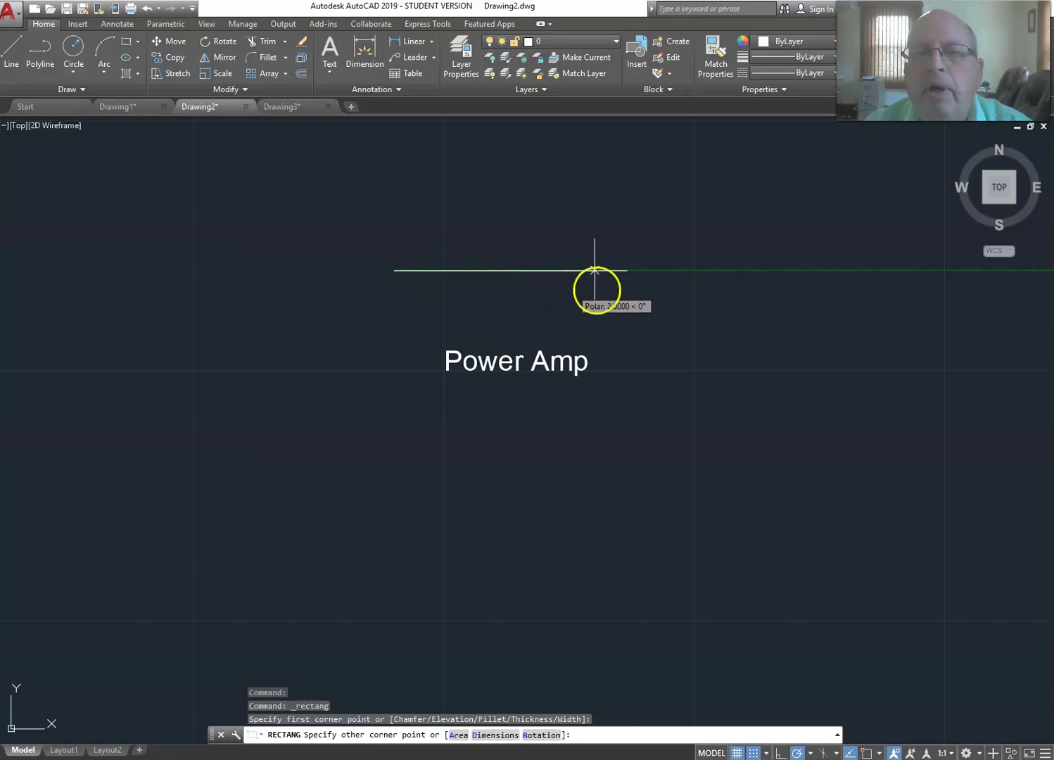
click(645, 420)
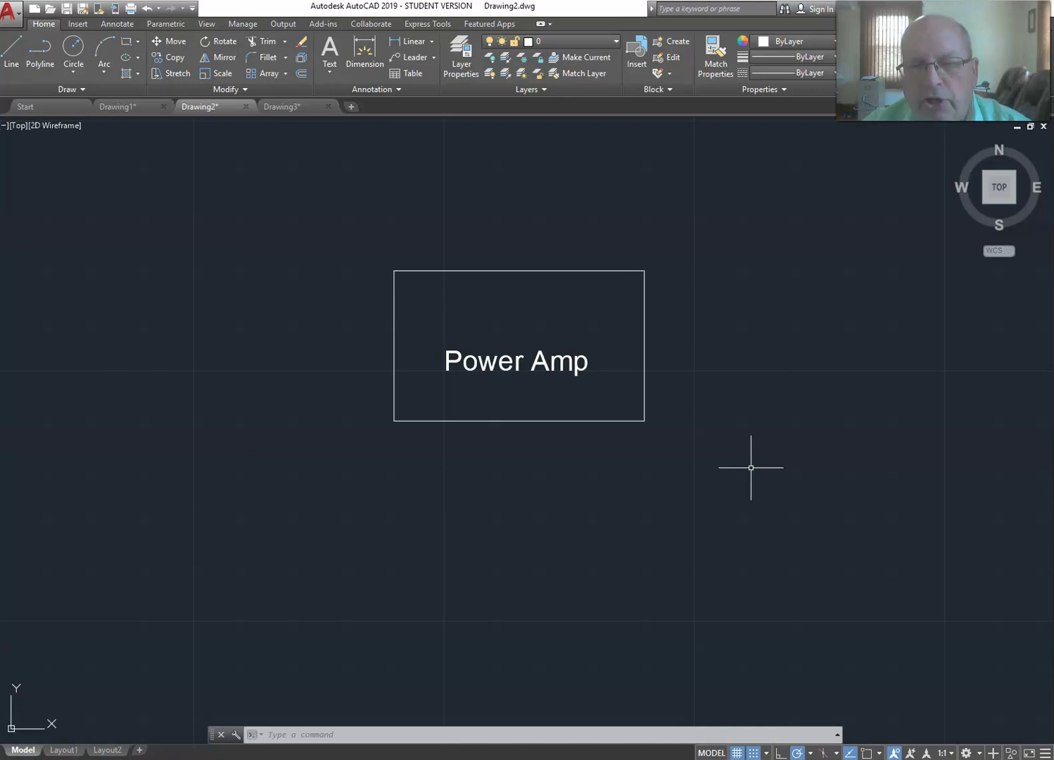
Copy the Power Amp block's rectangle straight down, using its lower-left corner as base point and leaving a gap of about 1 unit.
click(729, 475)
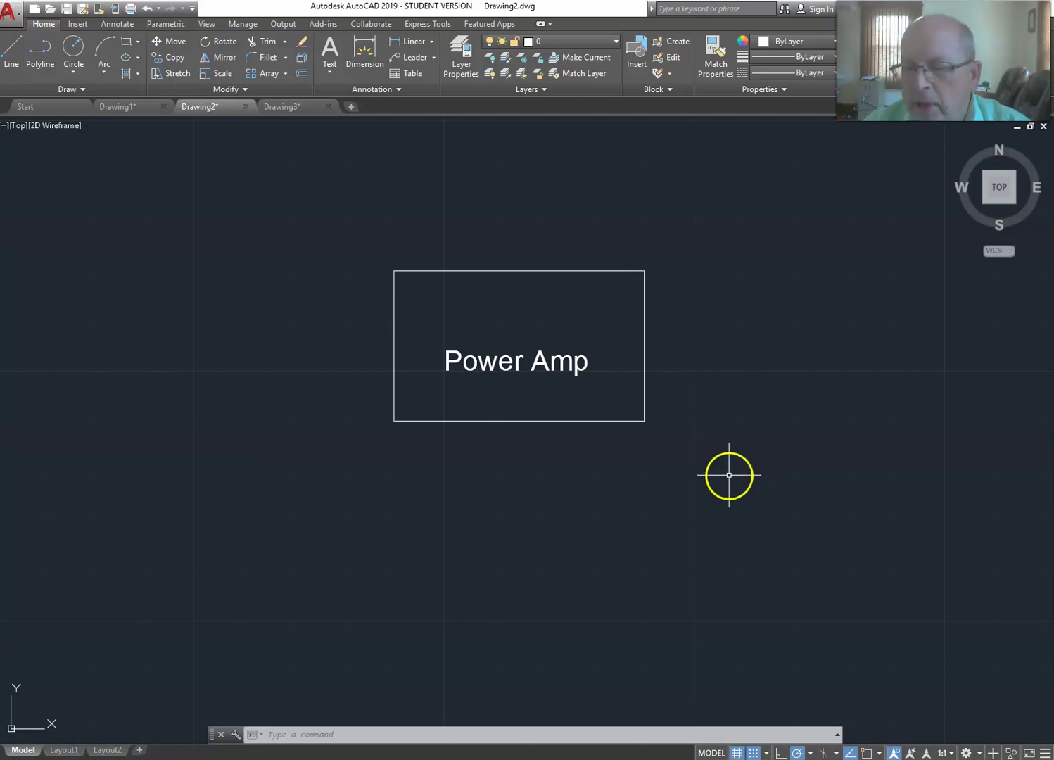
scroll(729, 475, down, 2)
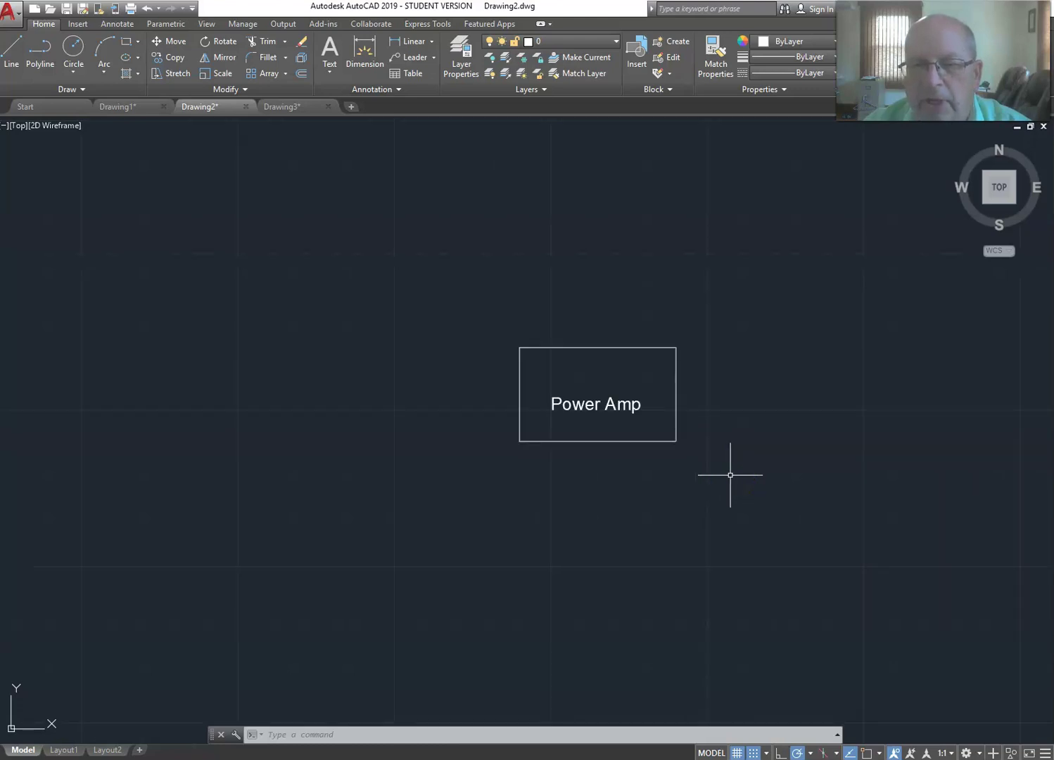
click(788, 553)
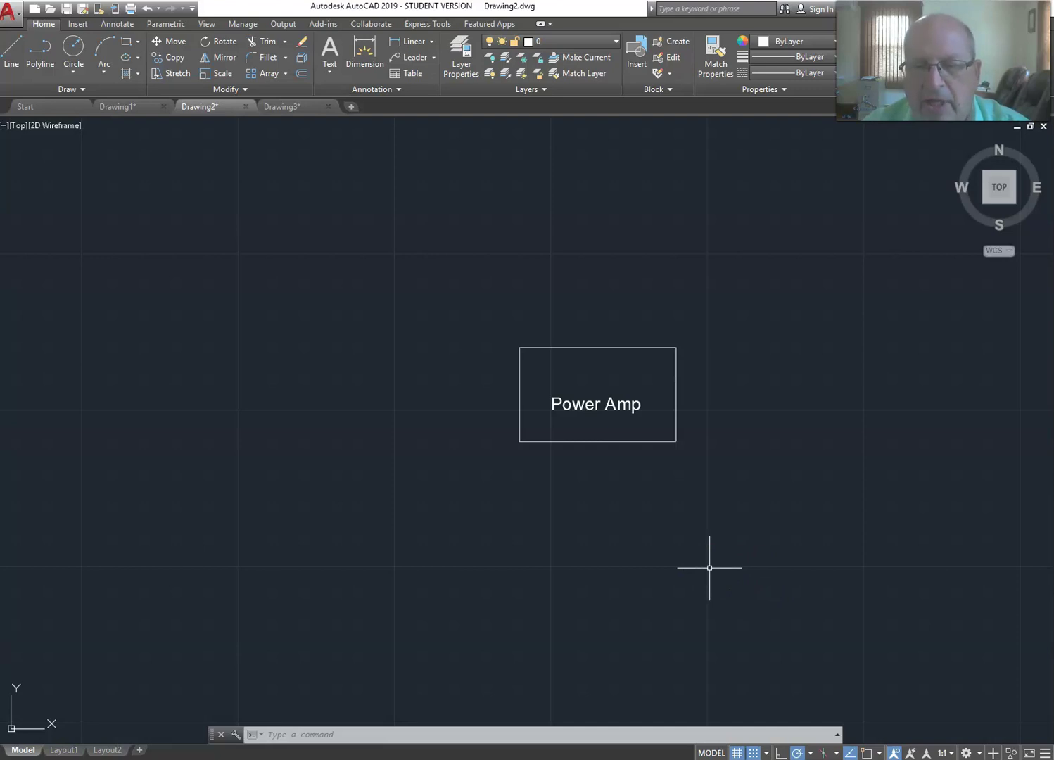
click(643, 548)
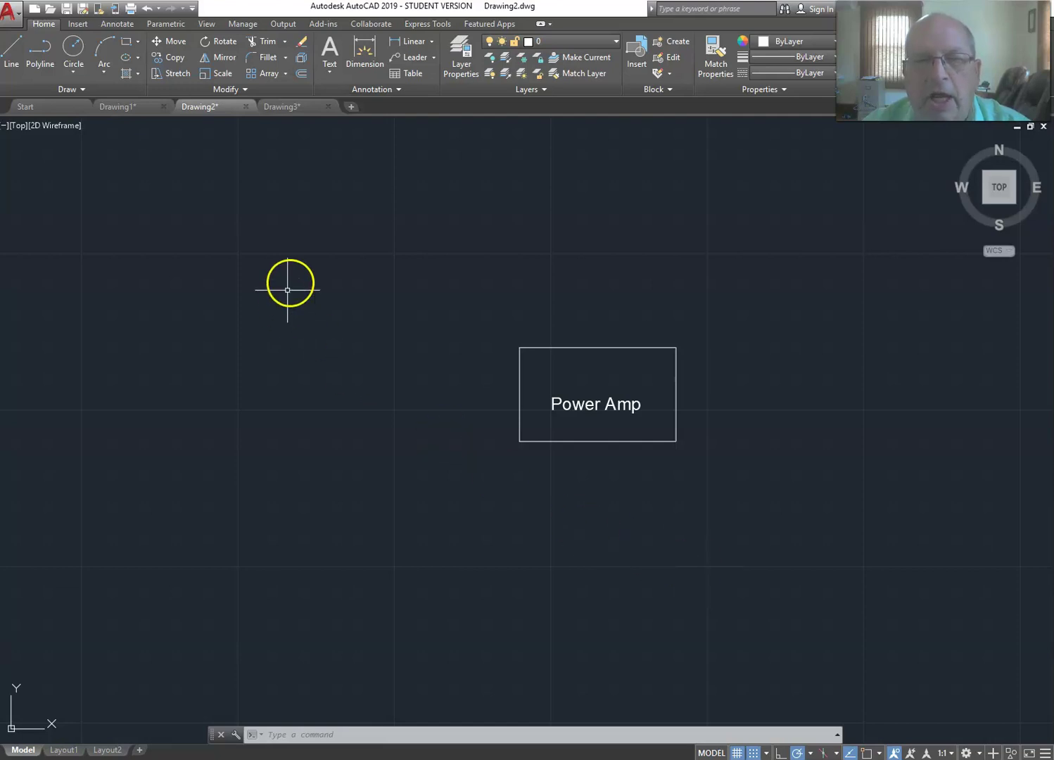
click(177, 61)
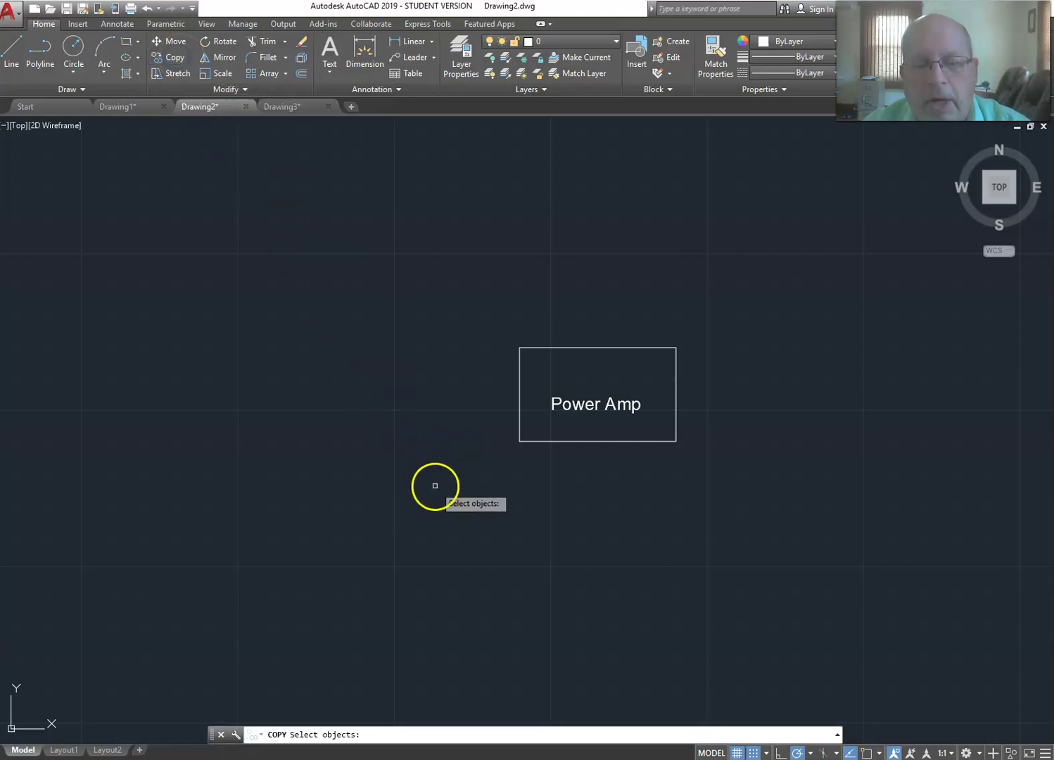
click(562, 441)
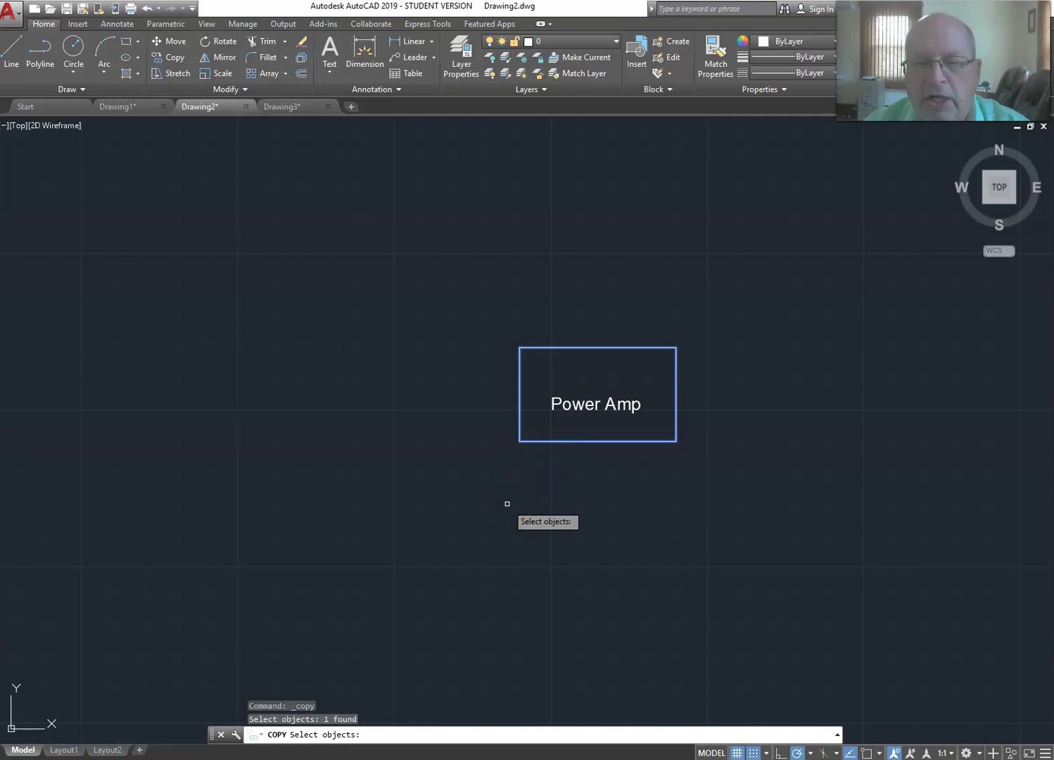
key(Return)
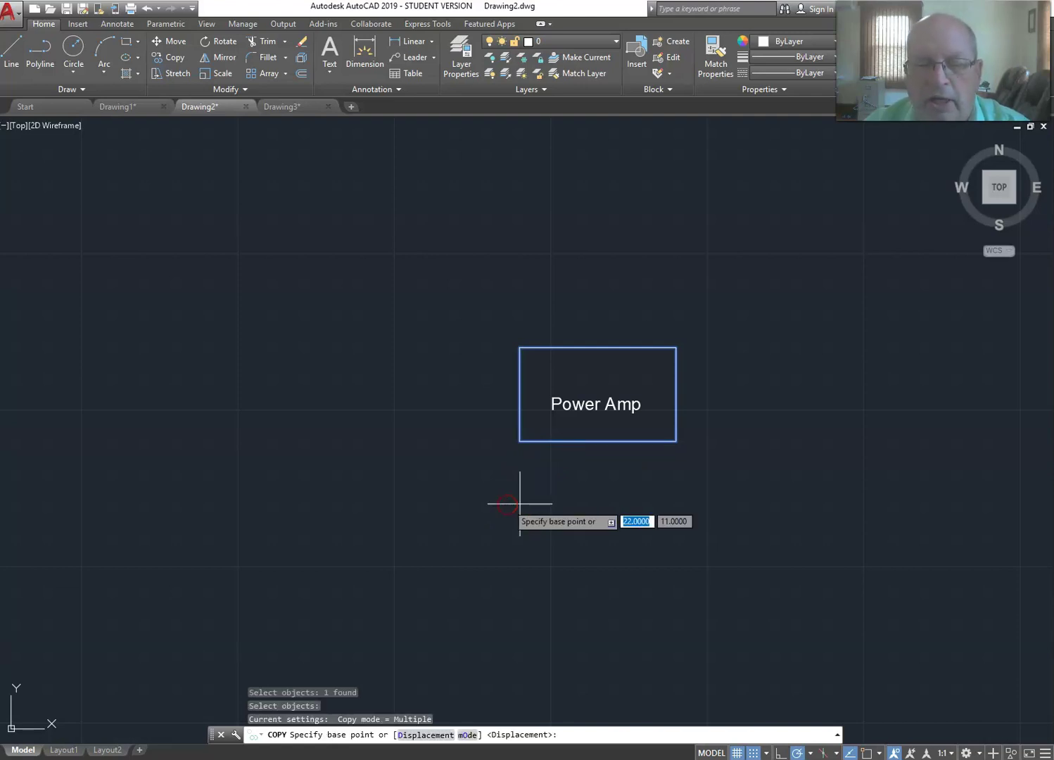
click(517, 507)
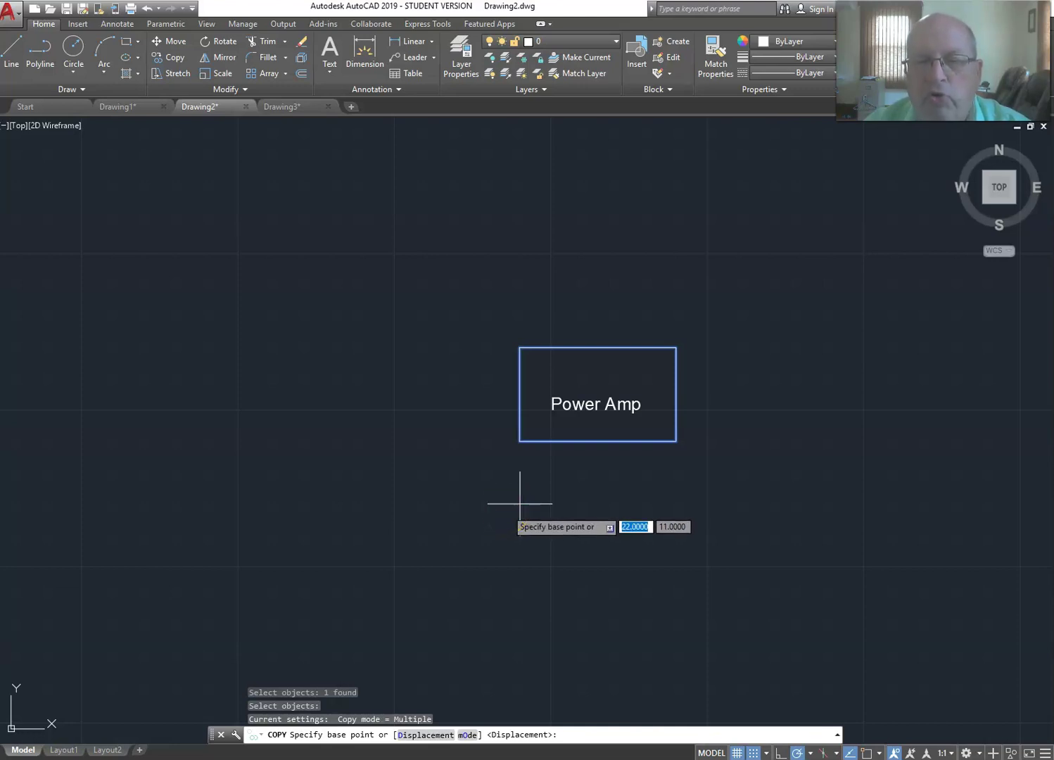
click(520, 441)
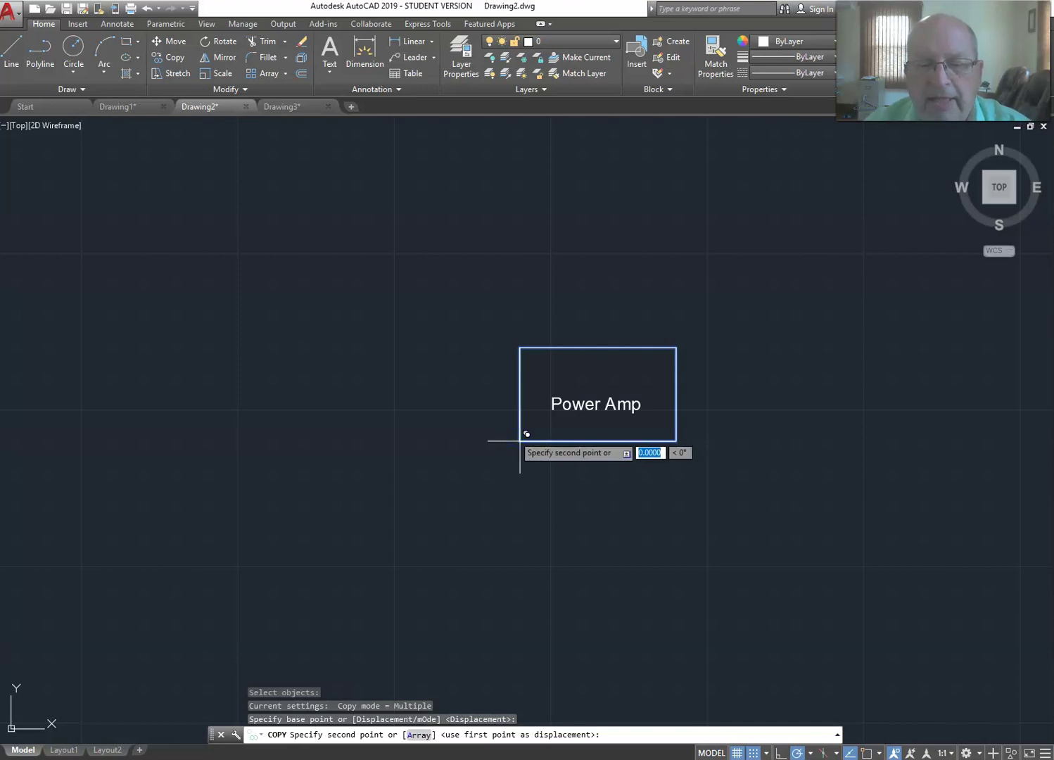
click(520, 502)
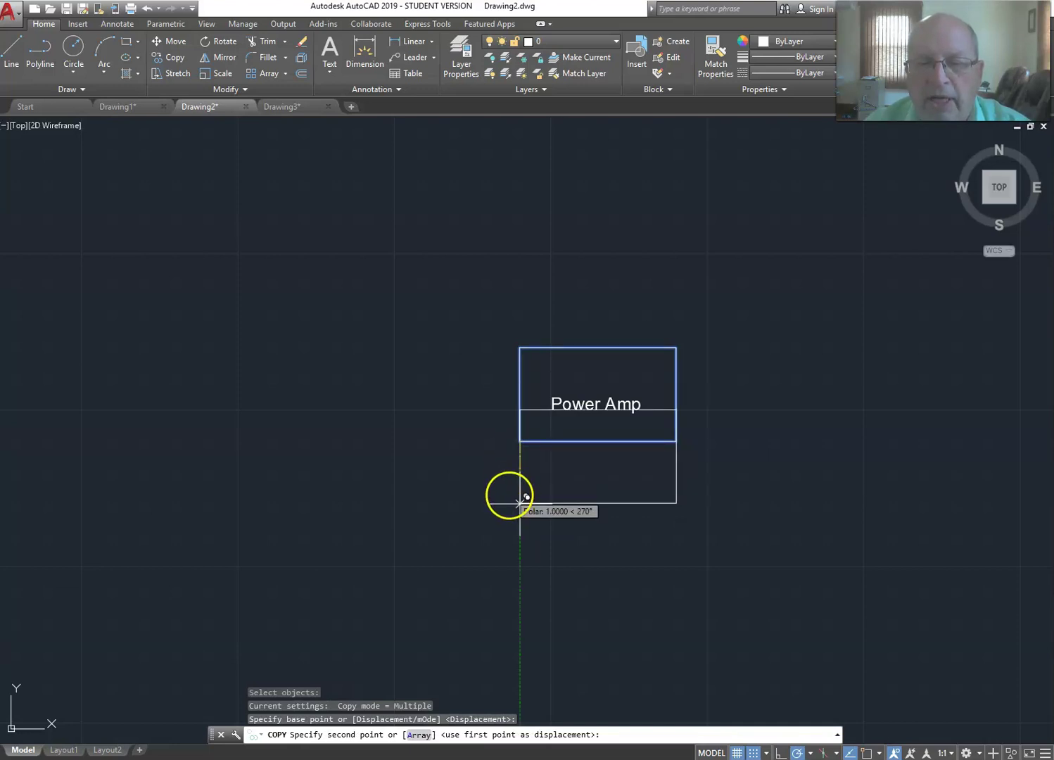
click(520, 597)
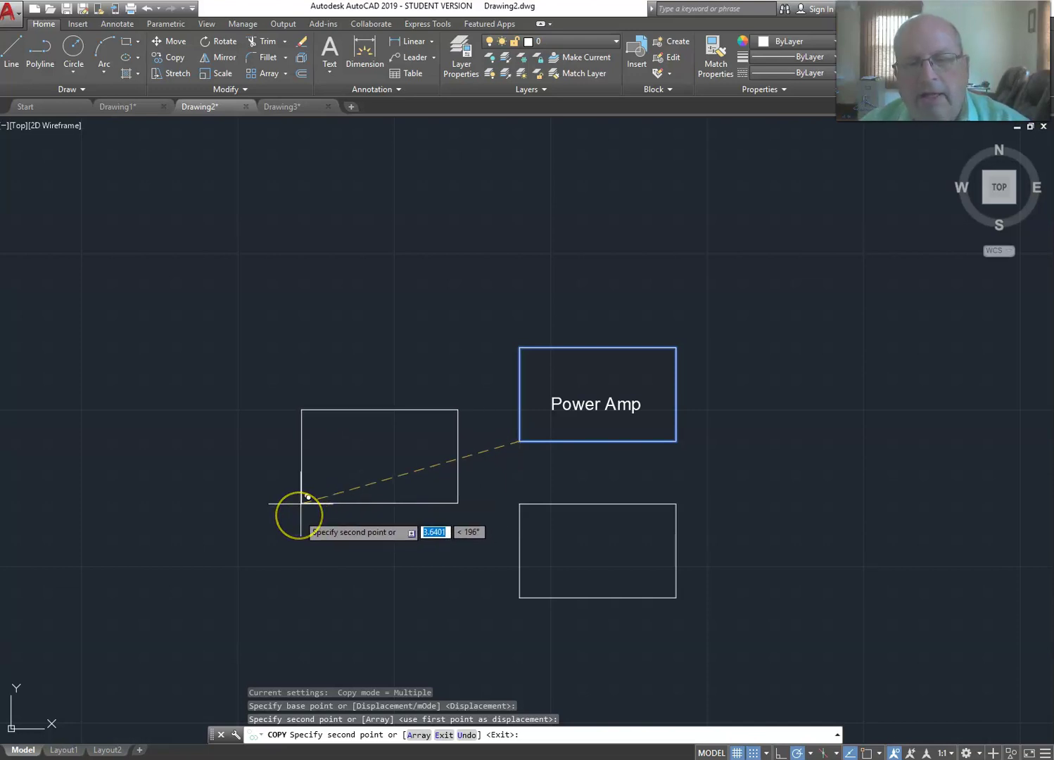
key(Escape)
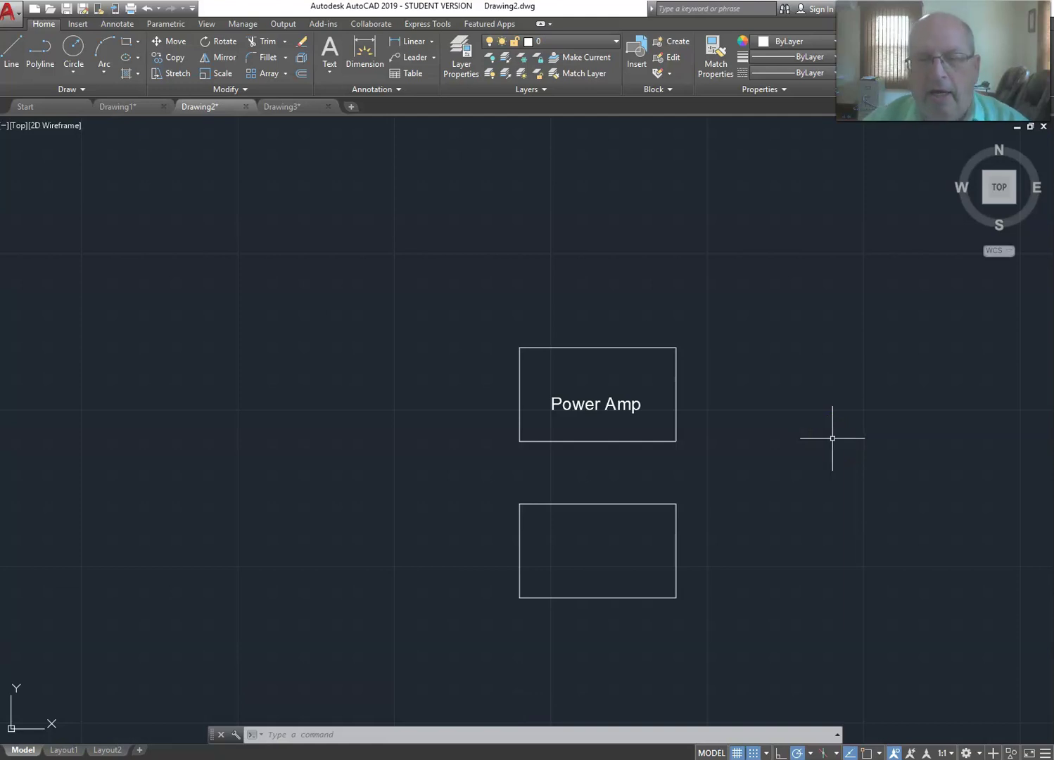
Set the snap spacing to 0.25.
text(SNAP)
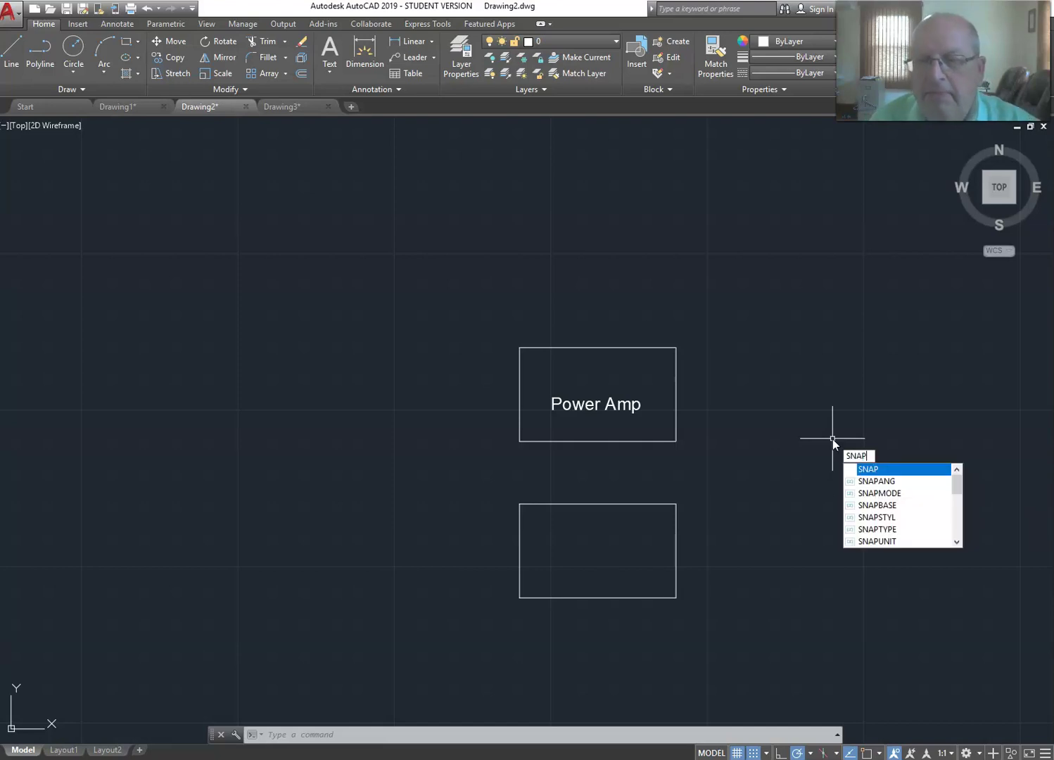
key(Return)
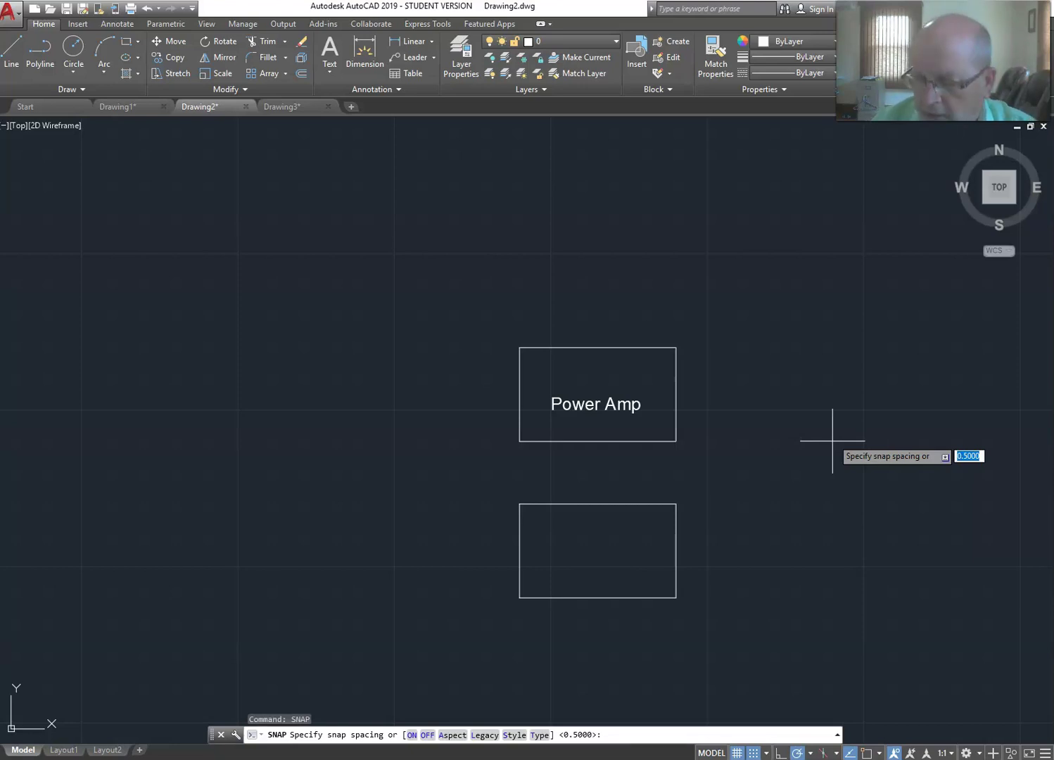
text(.25)
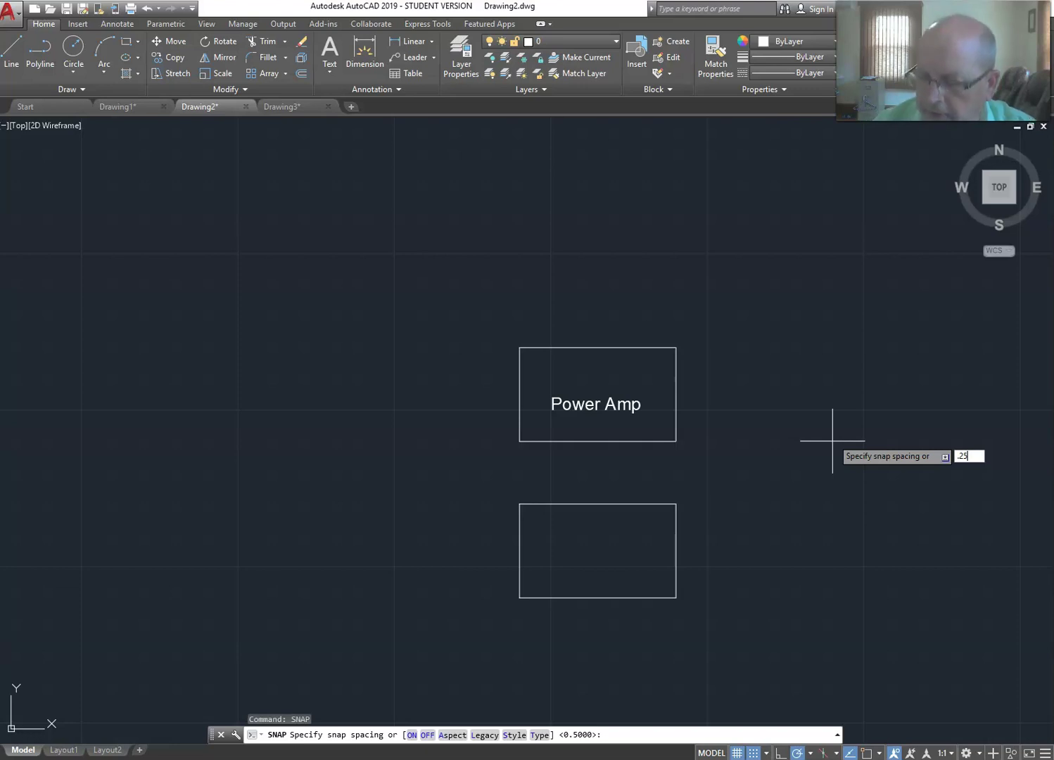
key(Return)
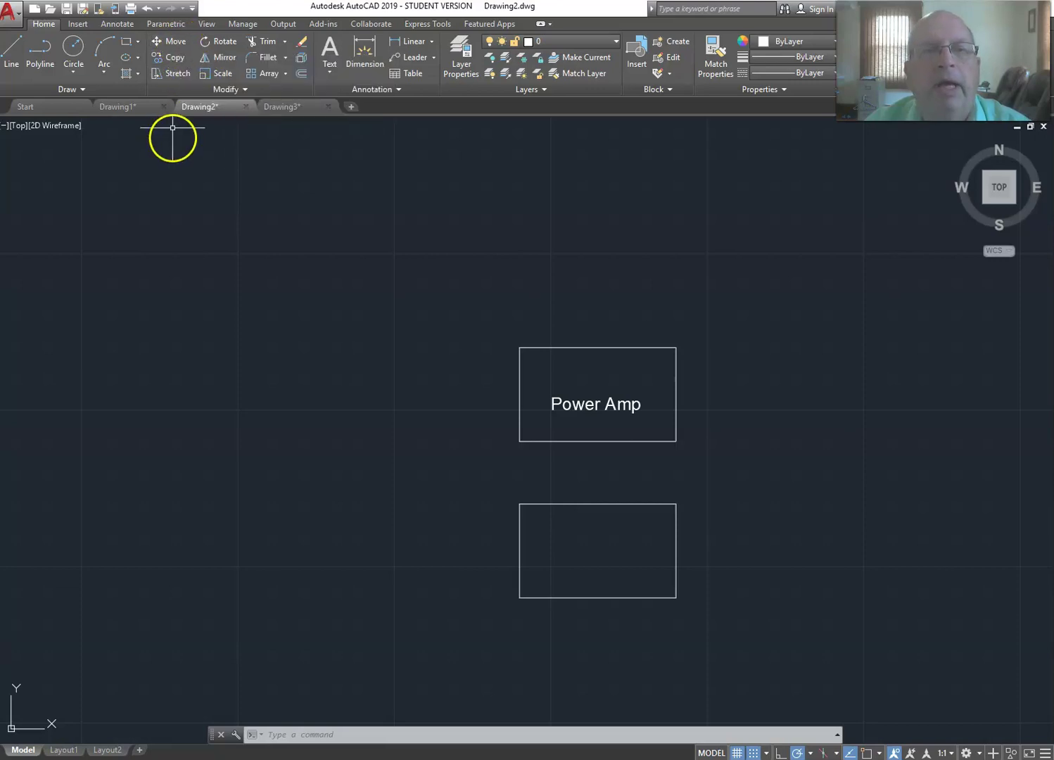
Copy the Power Amp rectangle from its lower-left corner about 3.7165 units at 200°, vertically centred between the two existing blocks.
click(172, 60)
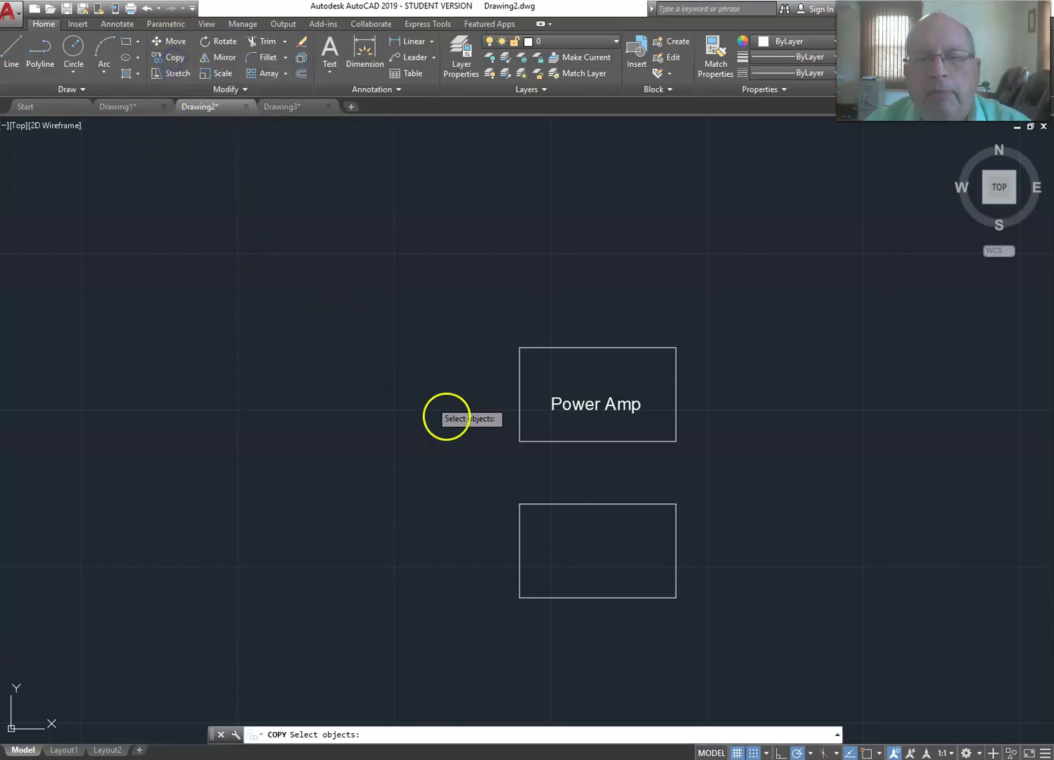
click(562, 441)
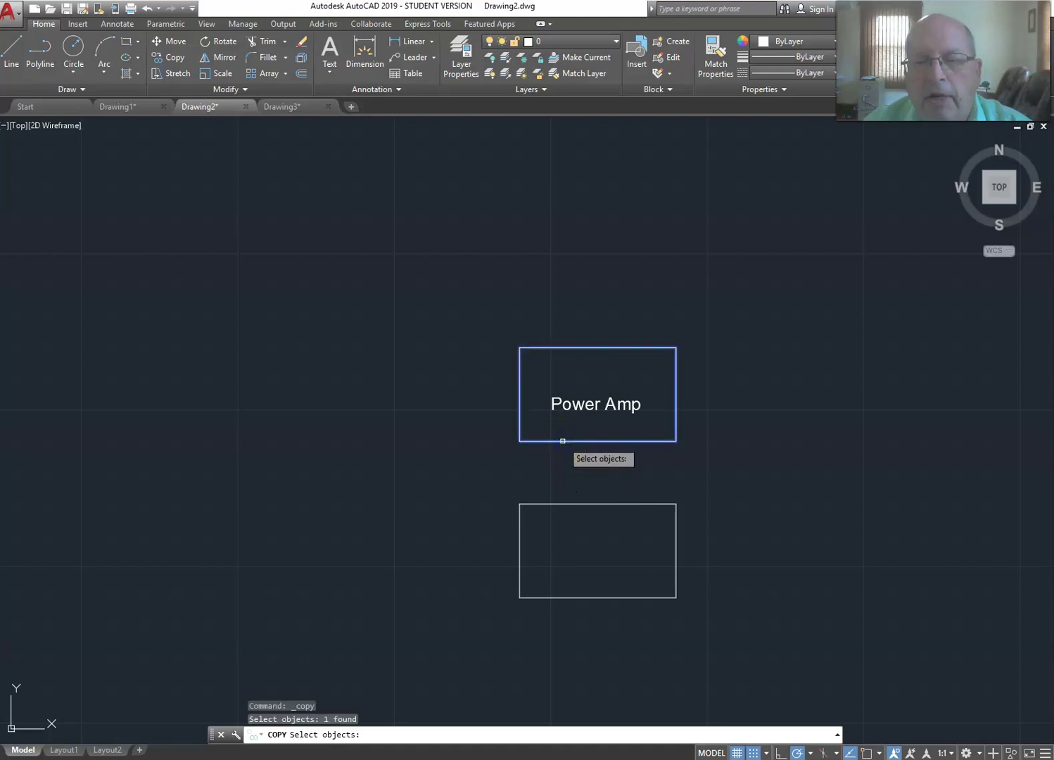
key(Return)
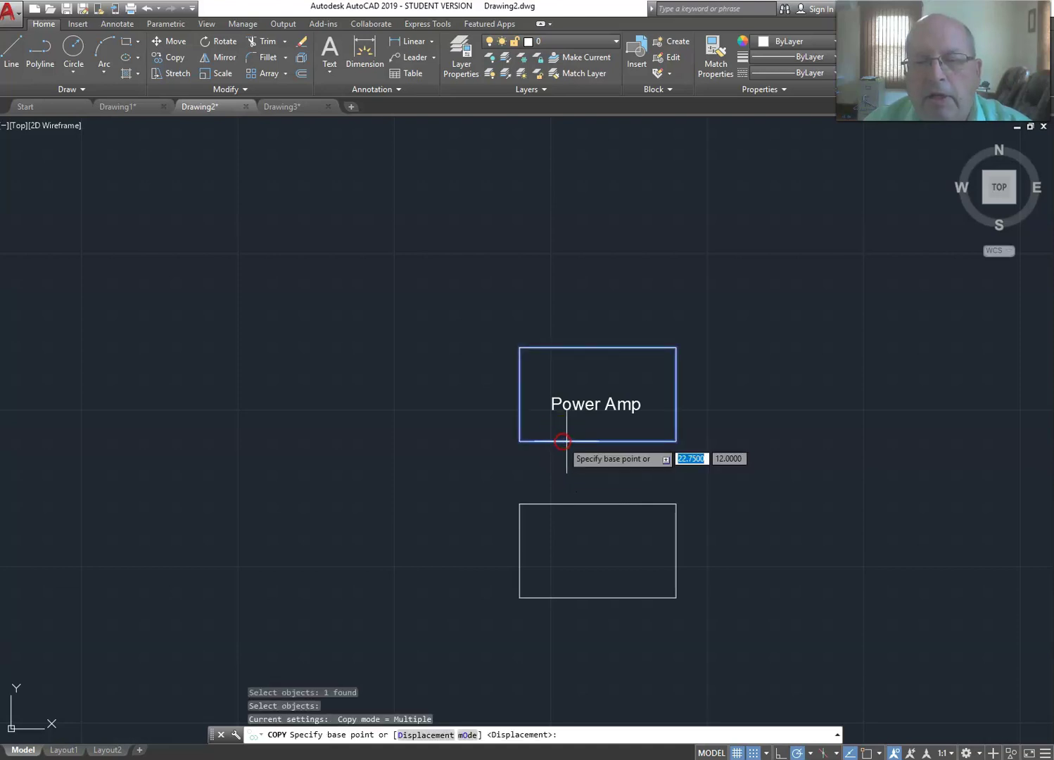
click(520, 441)
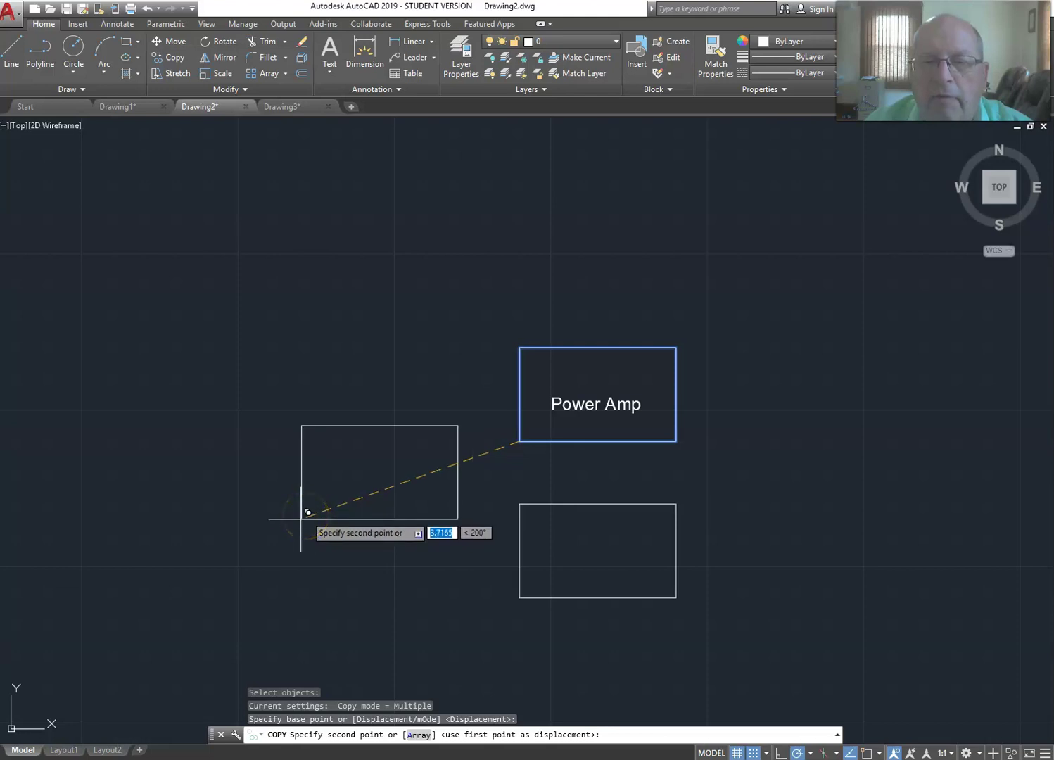
click(307, 513)
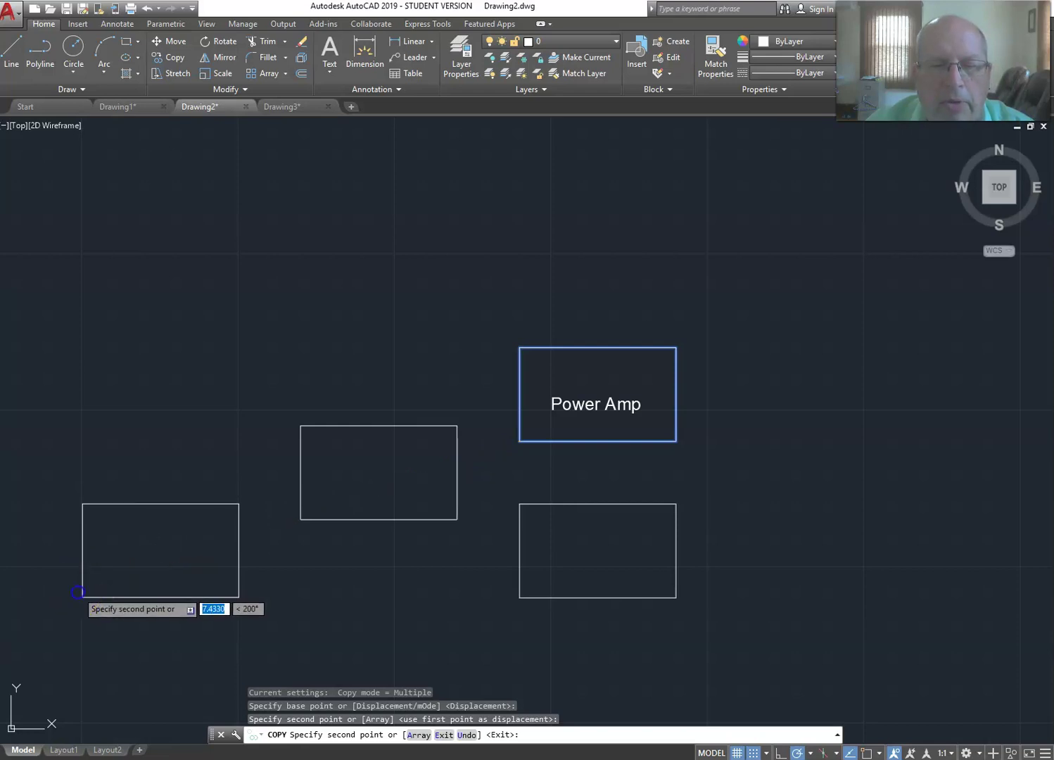
Place three more copies in a far-left column, at about 7.4330 at 200°, 7.0000 at 180° and 7.4330 at 160° from the base point.
click(78, 590)
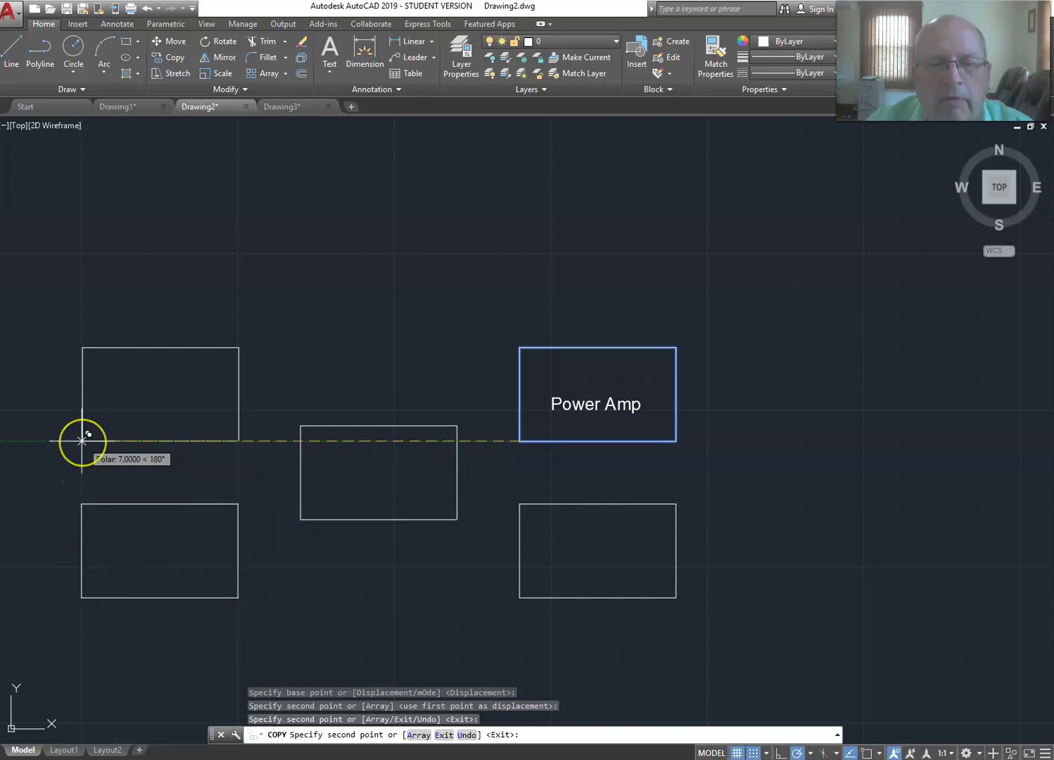
click(82, 441)
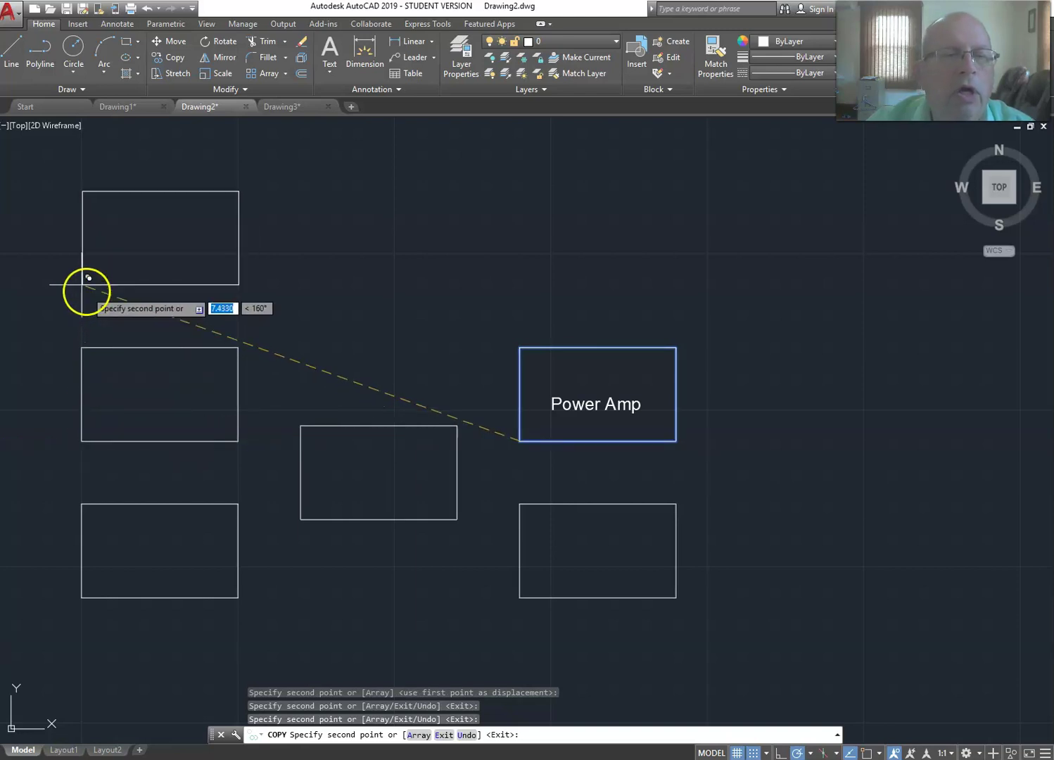
click(82, 284)
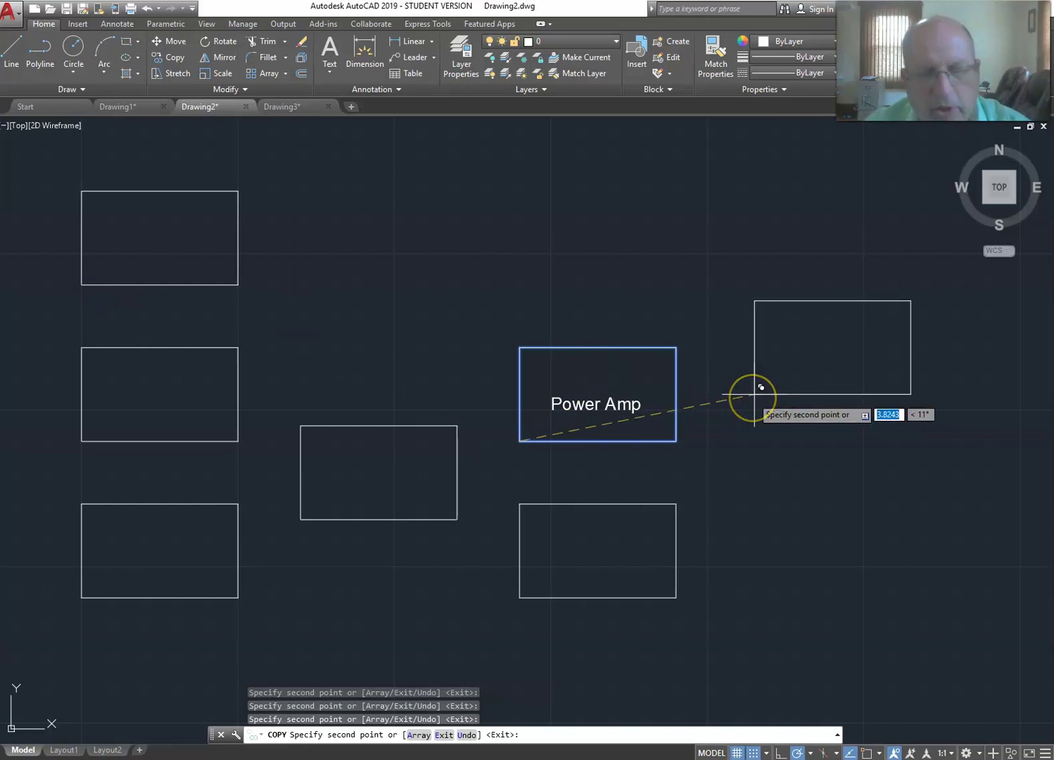
key(Escape)
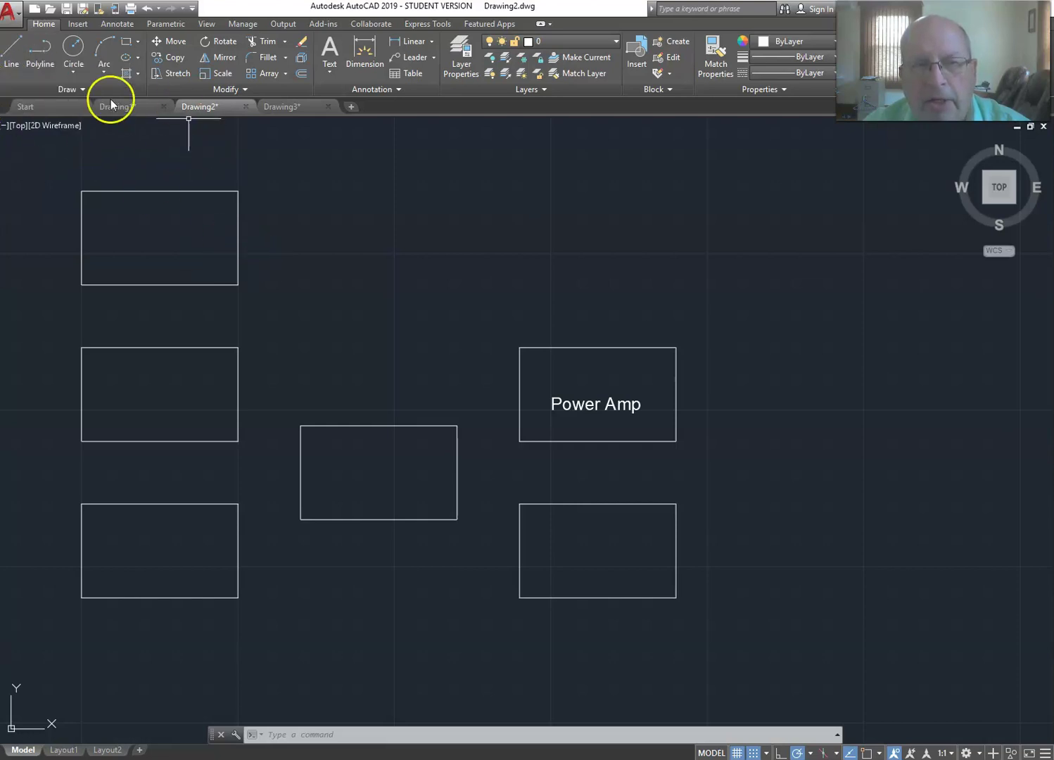
Try a horizontal connector line from the middle block's right edge to the Power Amp block's lower-left corner, and undo it.
click(10, 50)
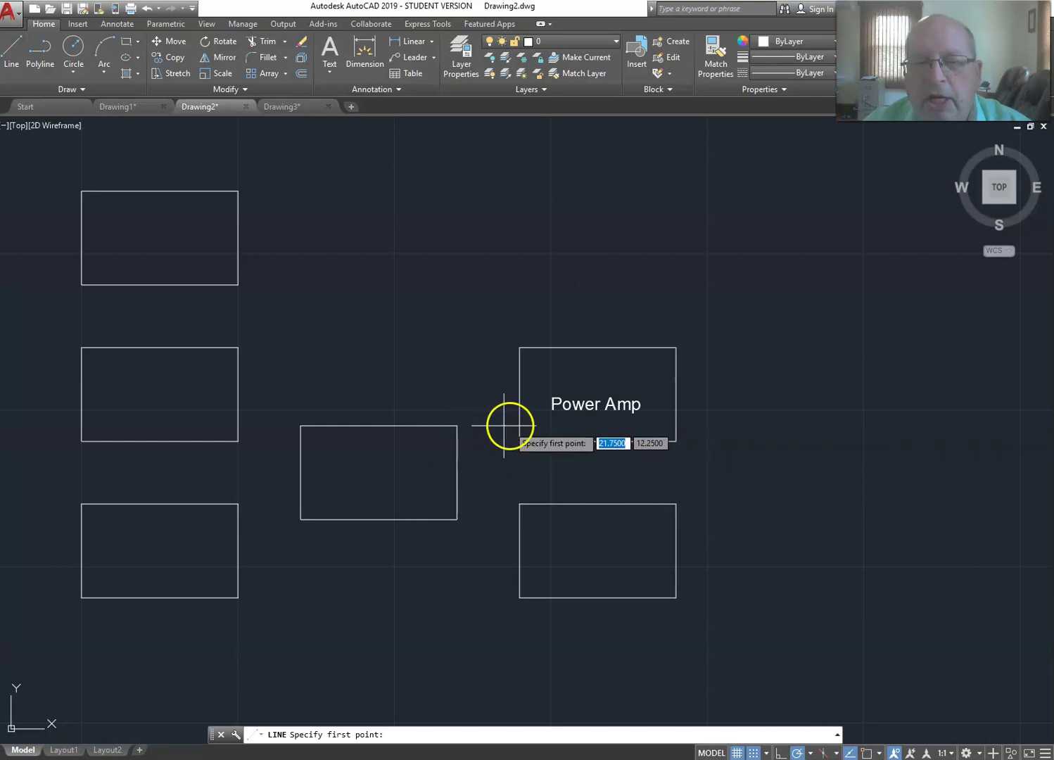
click(457, 441)
click(519, 440)
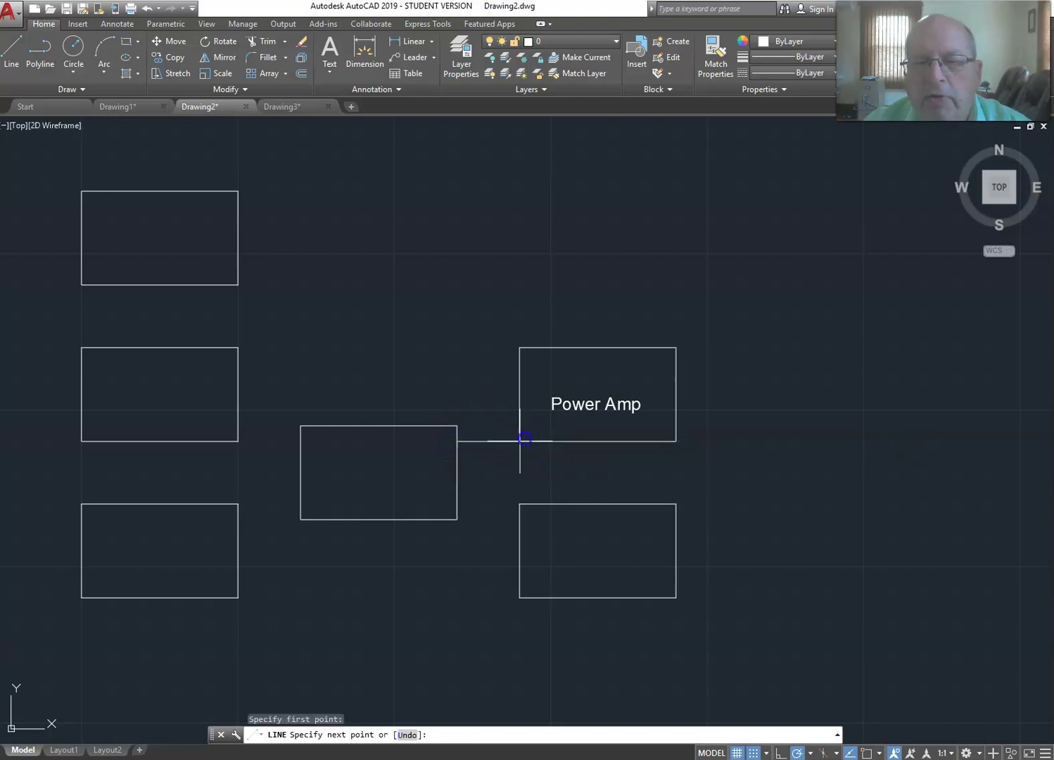
key(Escape)
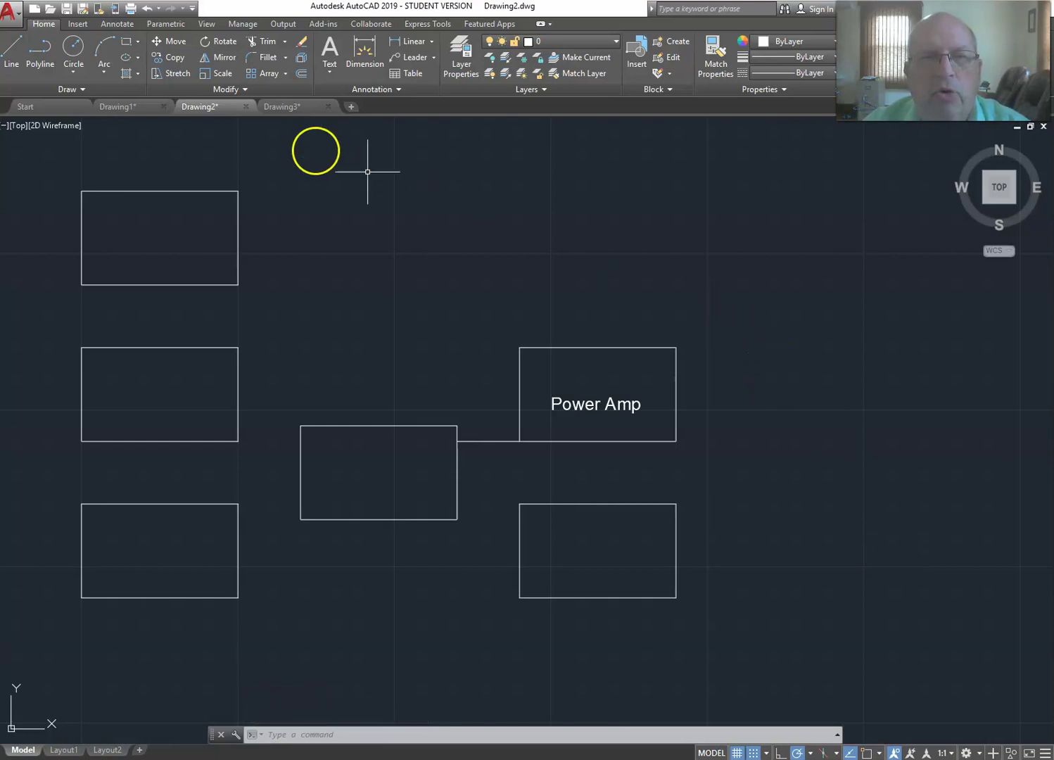
click(148, 10)
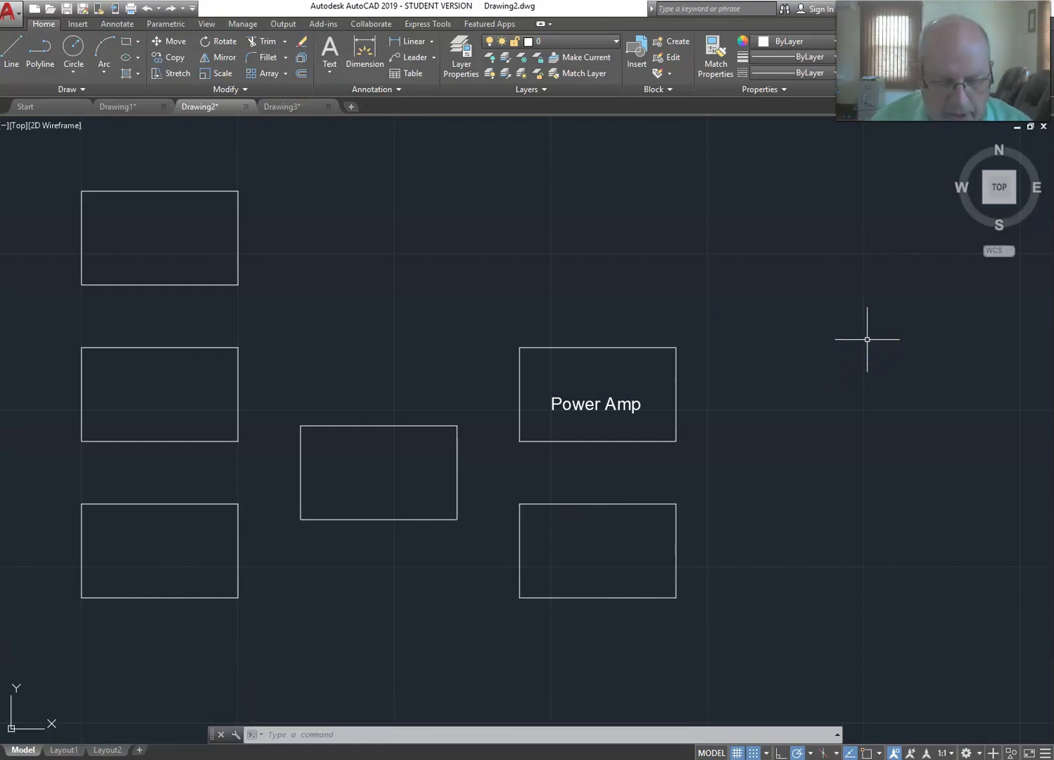
Refine the snap spacing to 0.125.
text(P)
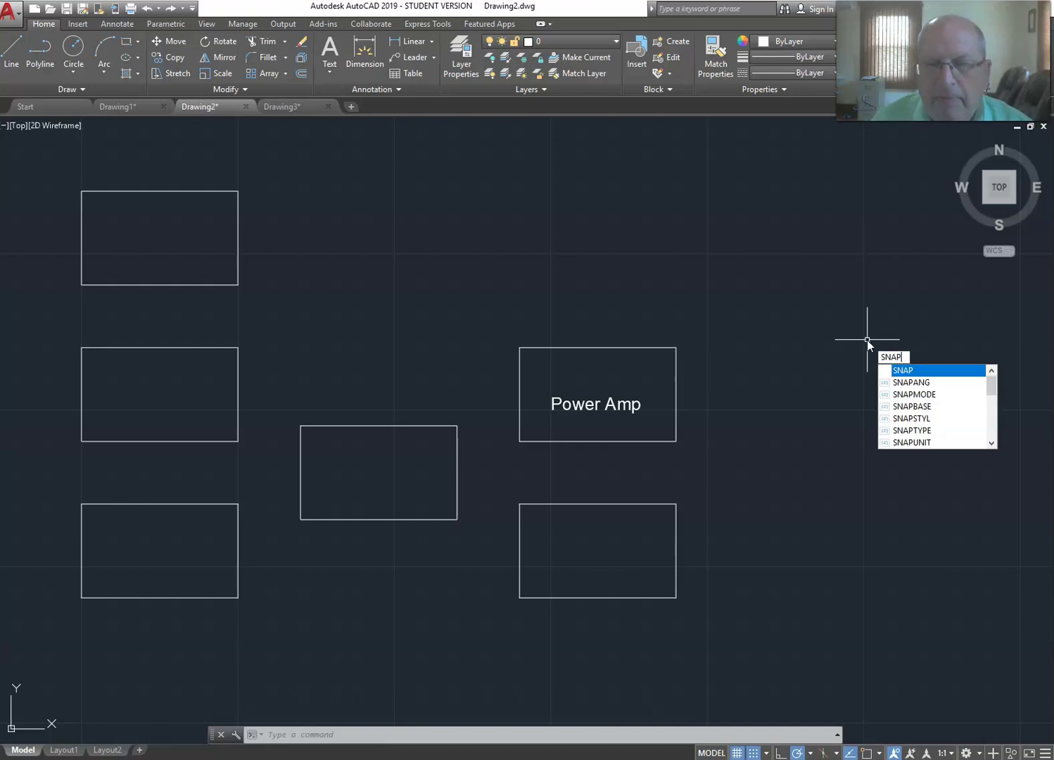
key(Return)
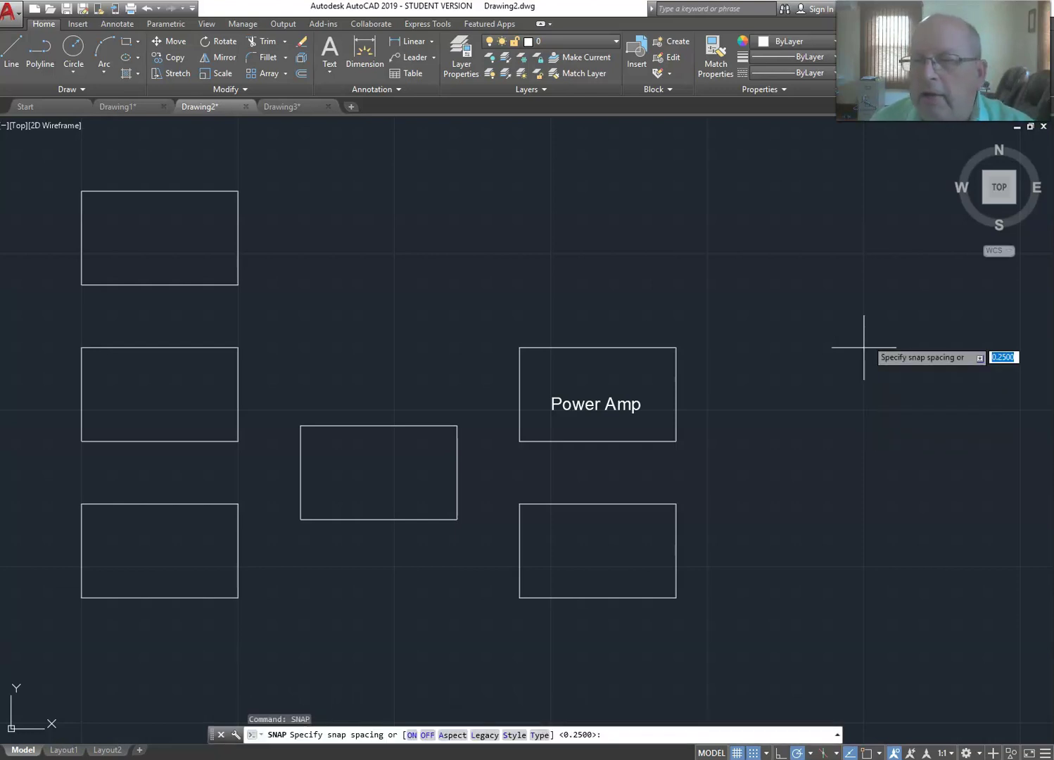
text(.125)
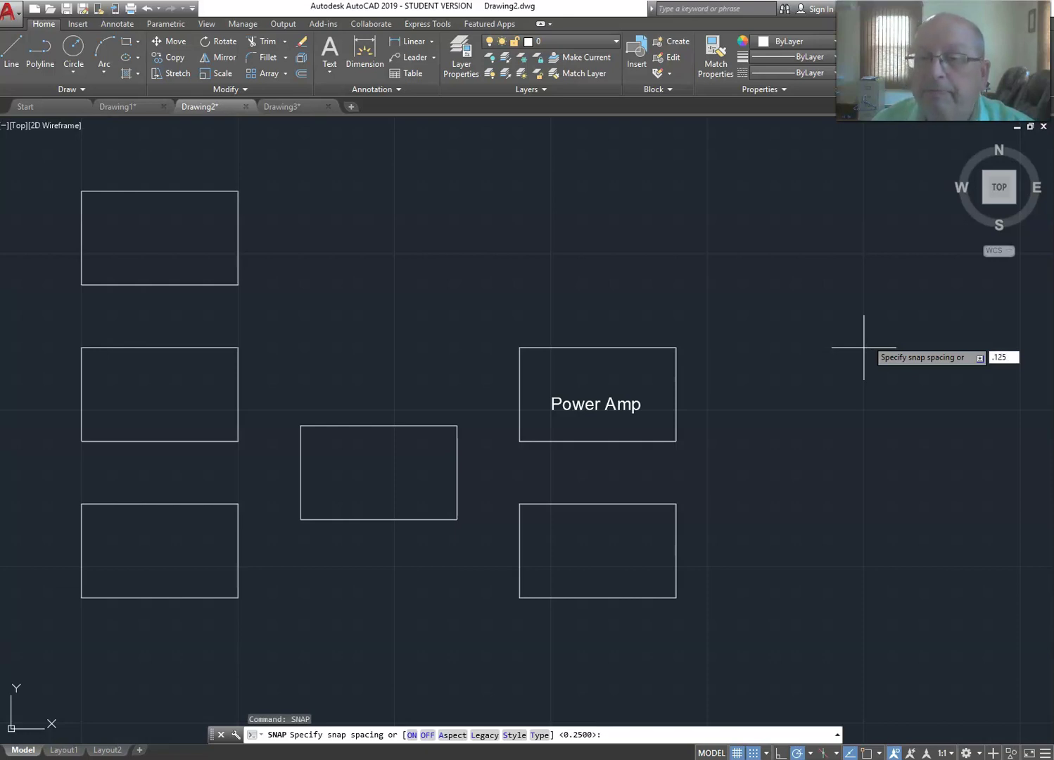
key(Return)
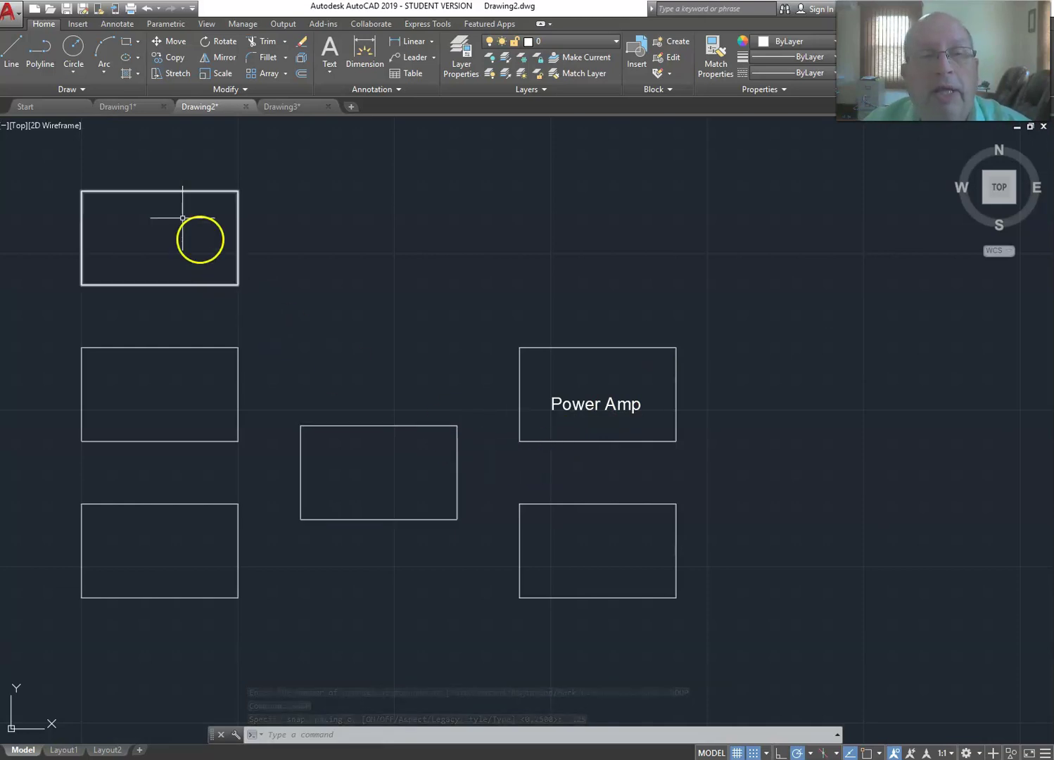
Draw a 1.0000-unit horizontal line from near the top of the middle block's right edge to the Power Amp block's left edge.
click(14, 51)
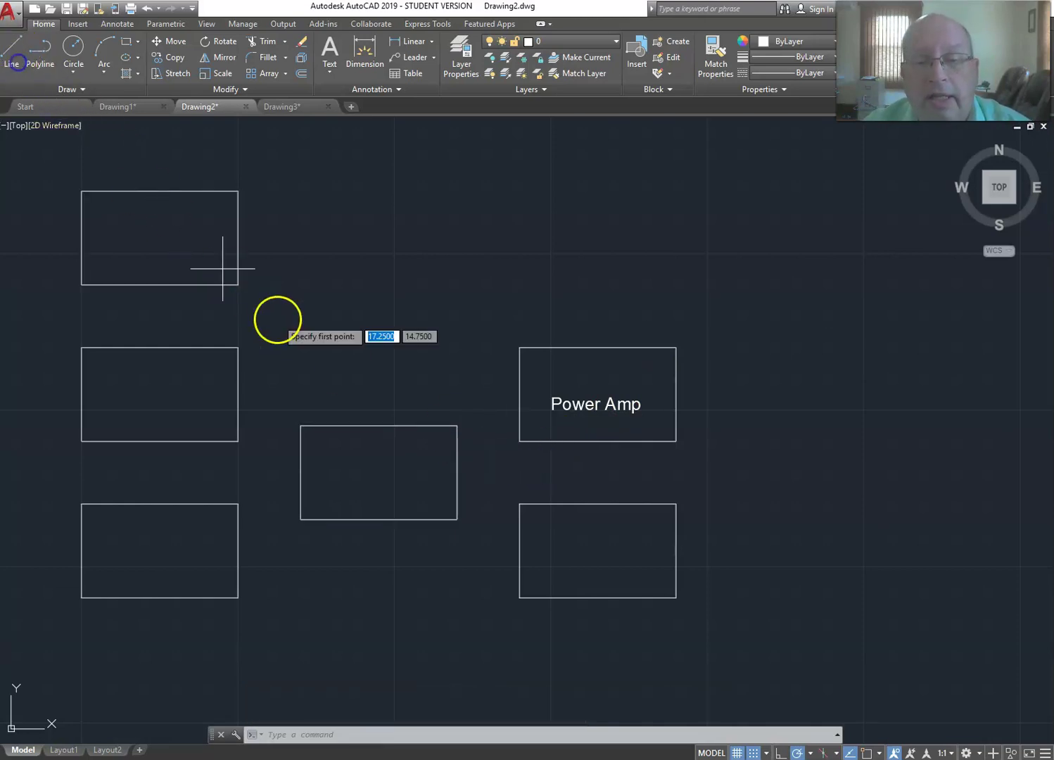
click(457, 433)
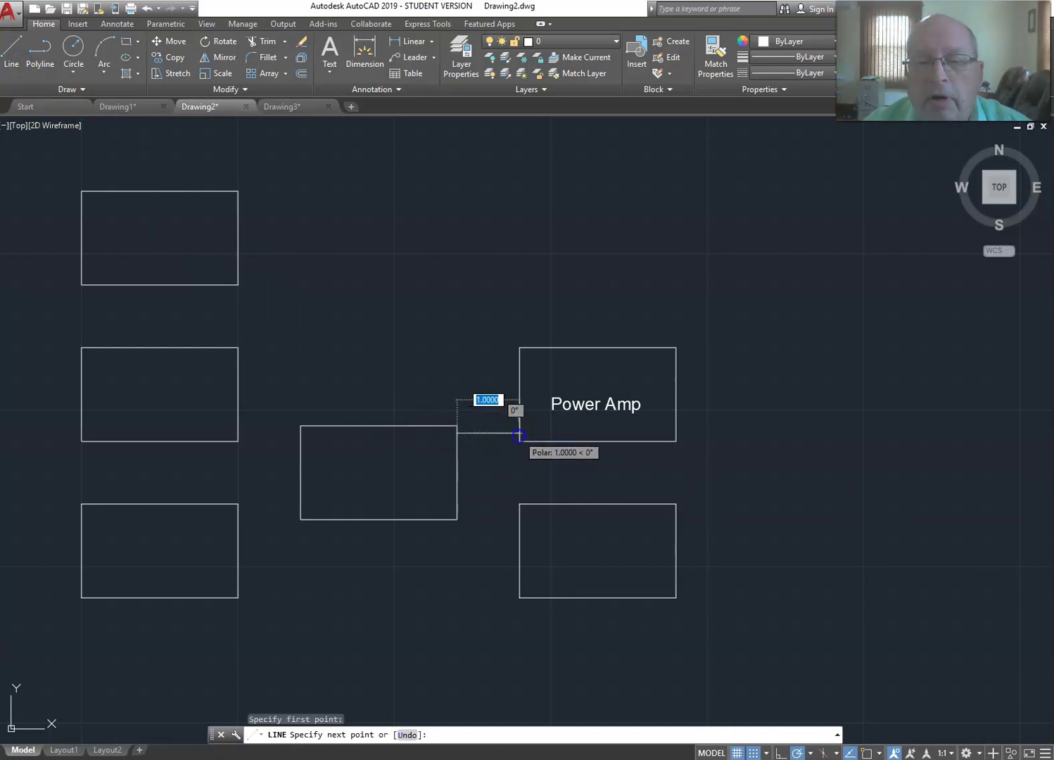
click(519, 435)
key(Escape)
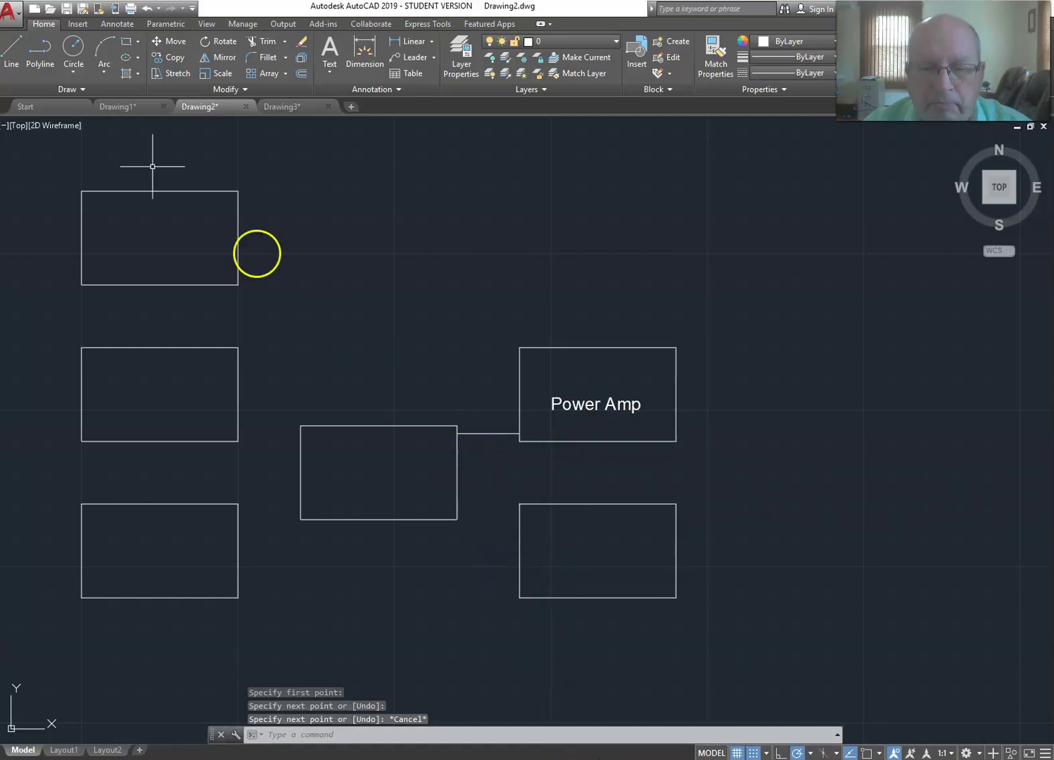
Draw a horizontal line from near the bottom of the middle block's right edge to the left edge of the block below Power Amp.
click(14, 48)
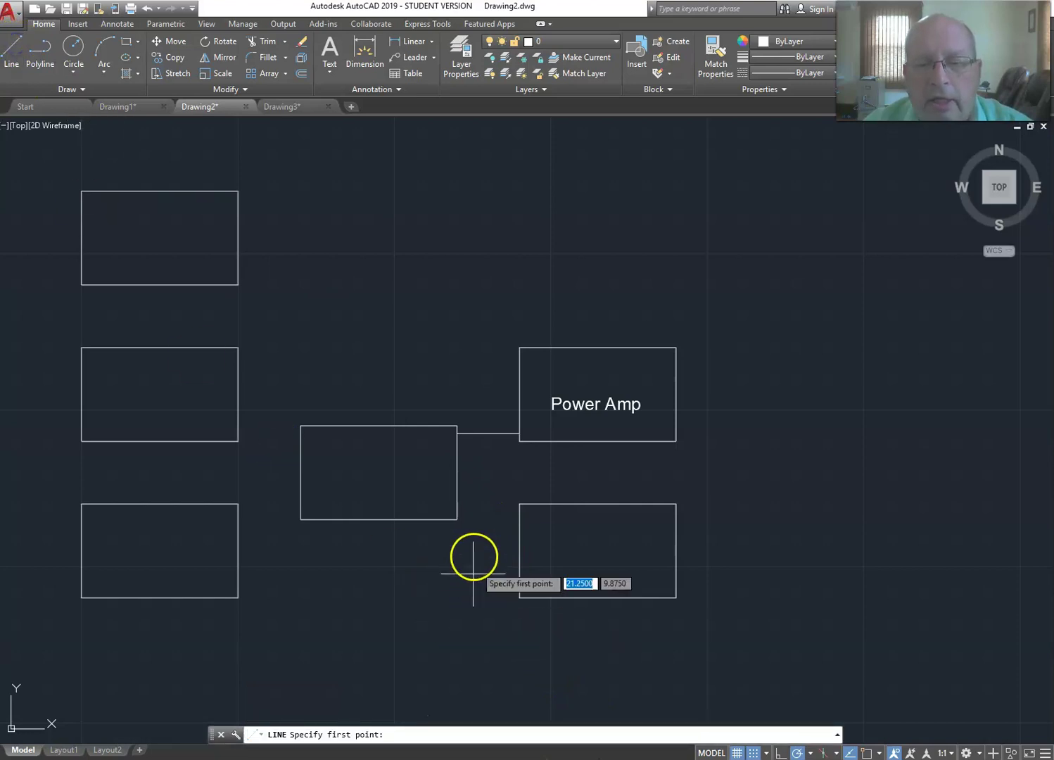
click(457, 512)
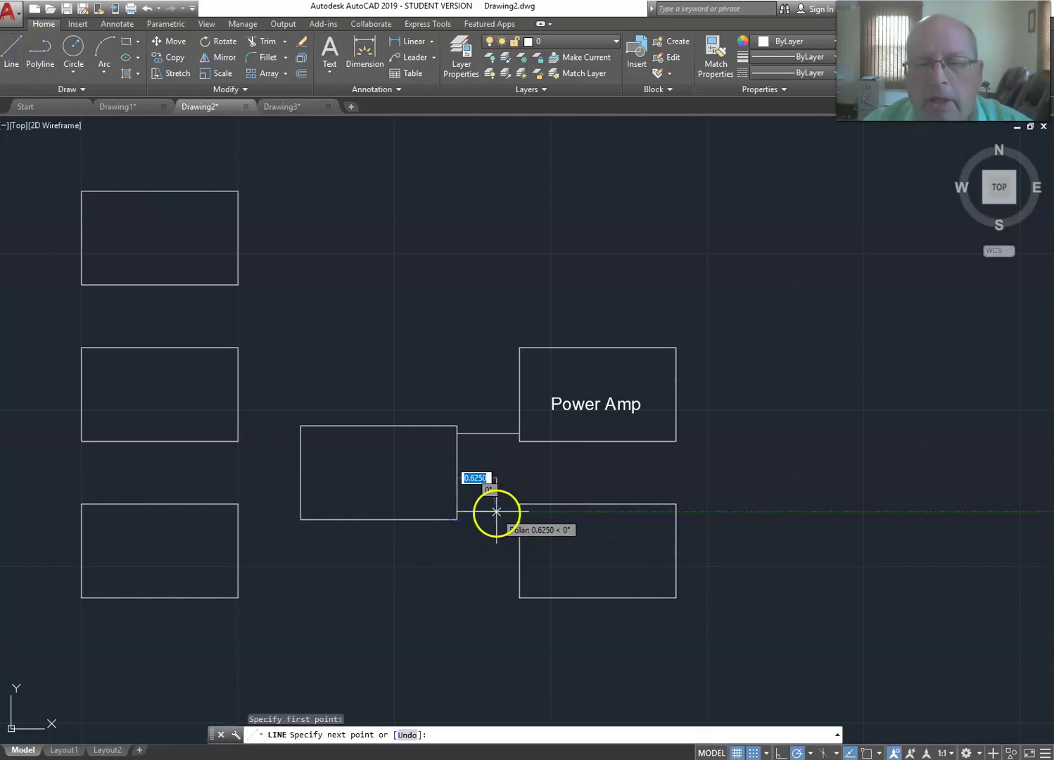
click(519, 515)
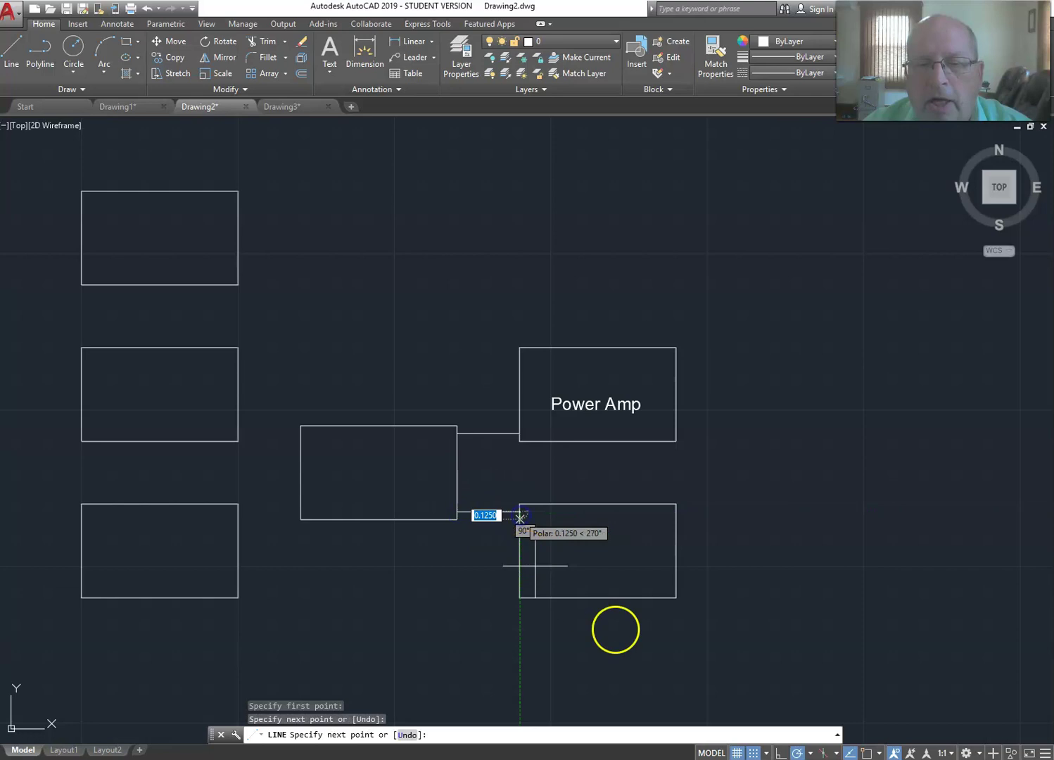
key(Escape)
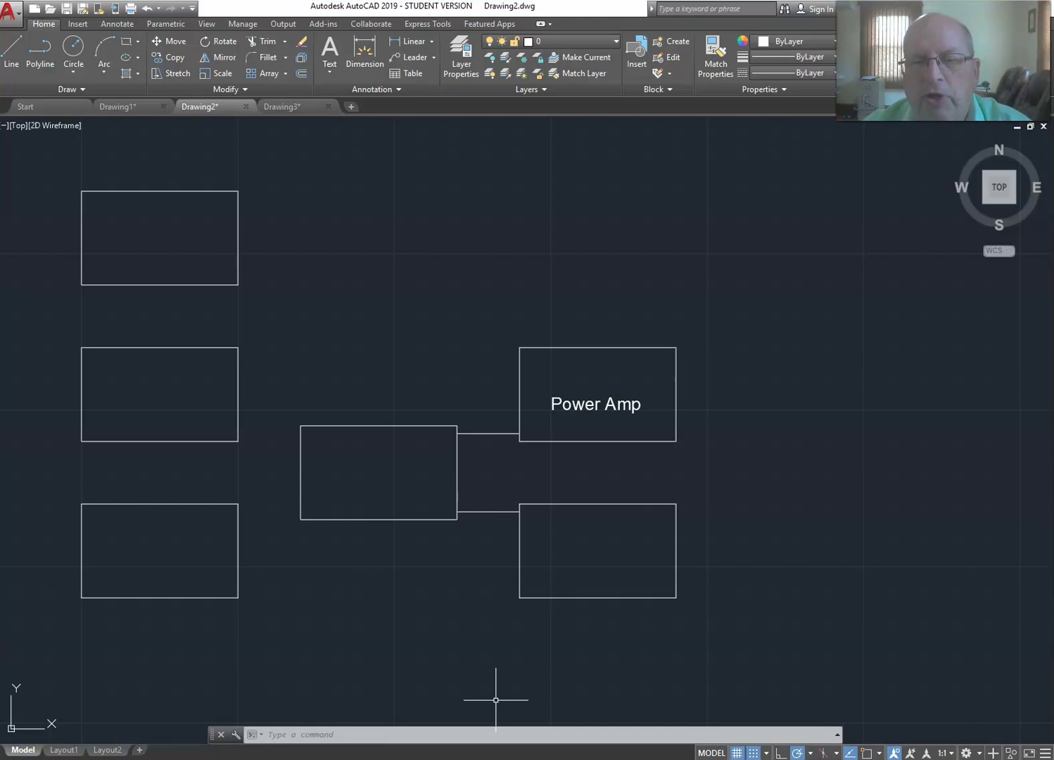
click(470, 623)
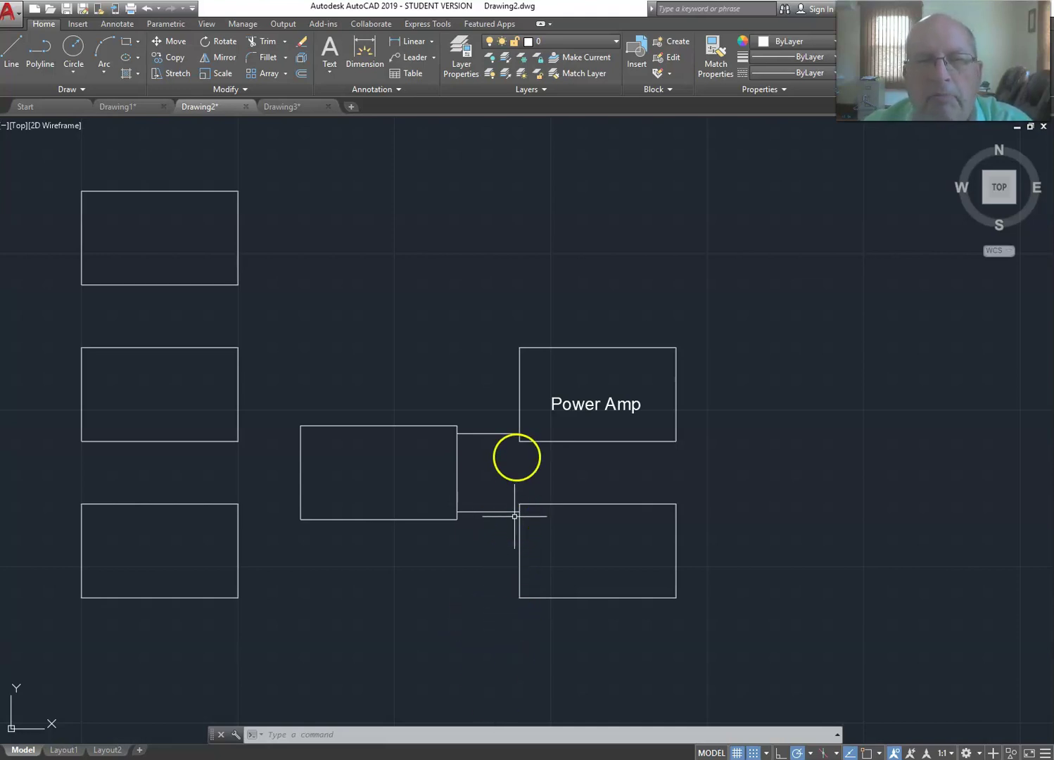
Move the block below Power Amp straight up 0.2500 units, using its lower-left corner as the base point.
click(175, 41)
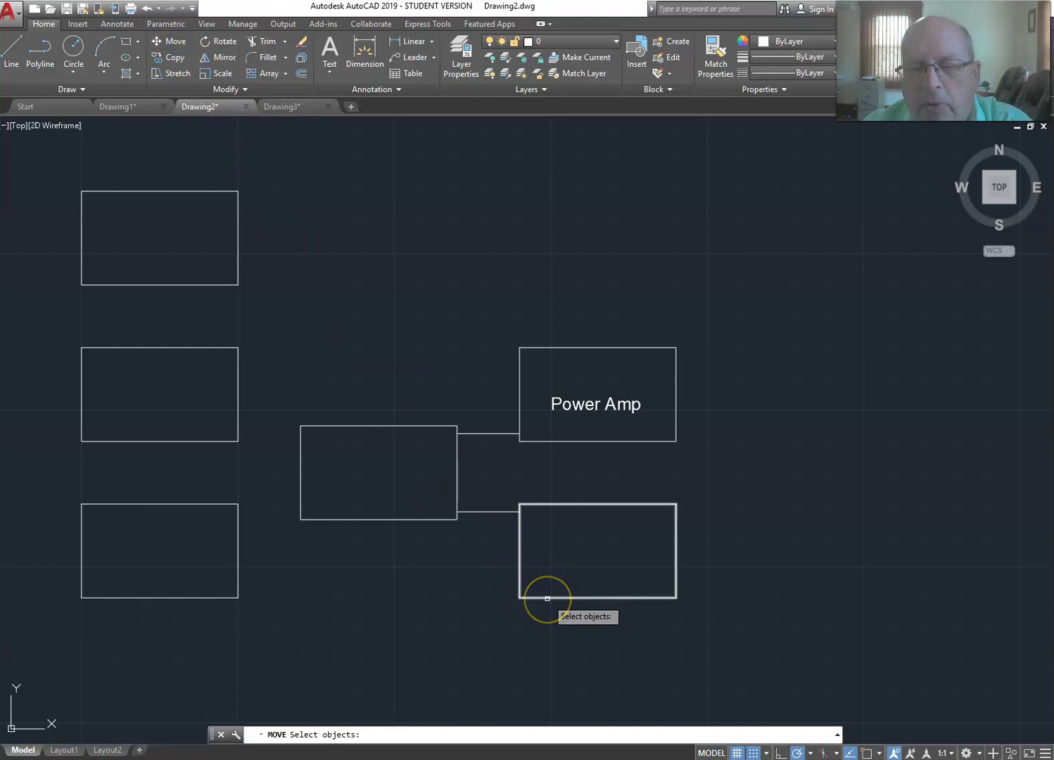
click(547, 599)
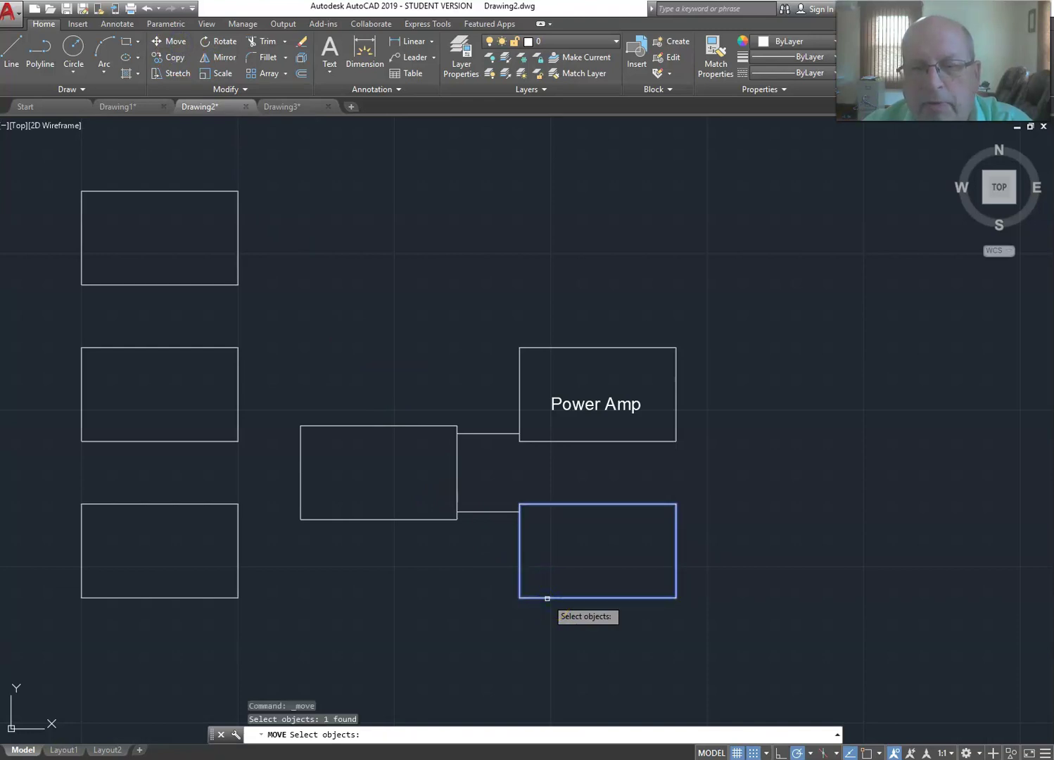
right_click(547, 599)
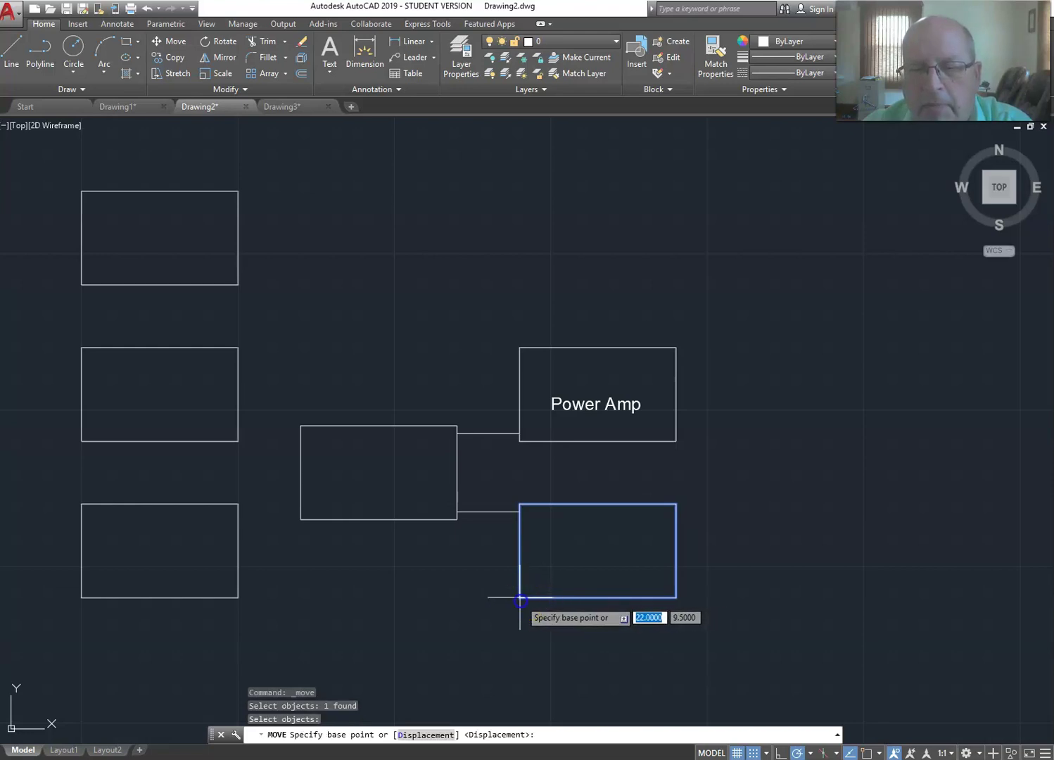
click(520, 599)
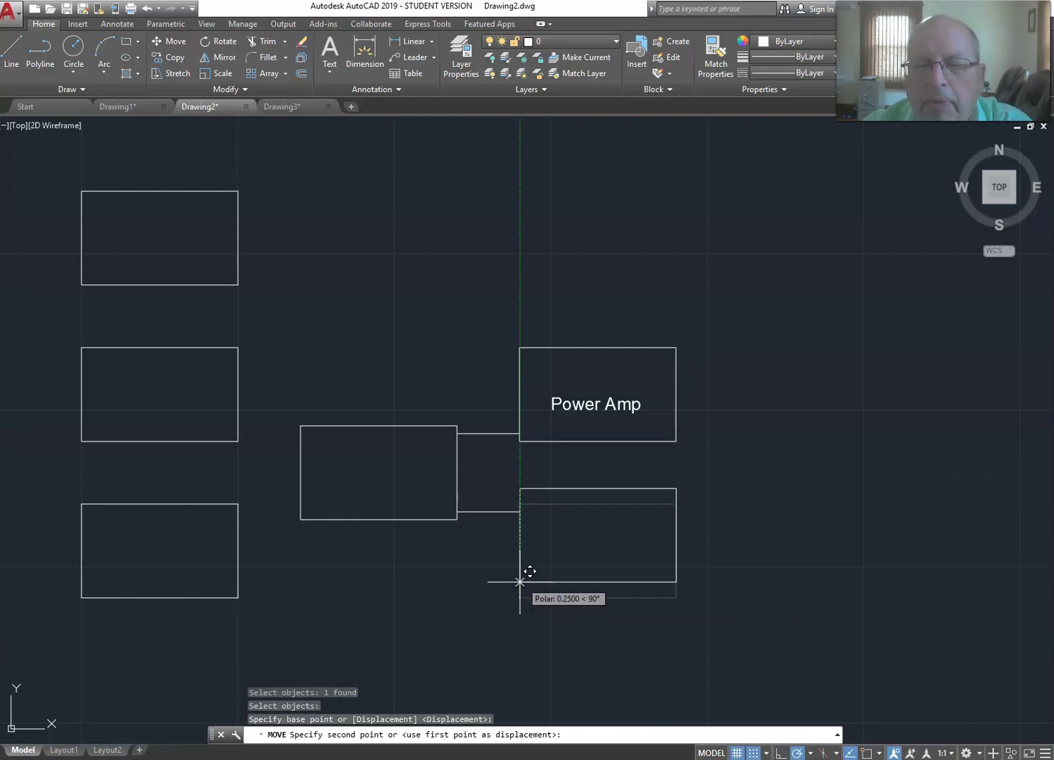
click(520, 582)
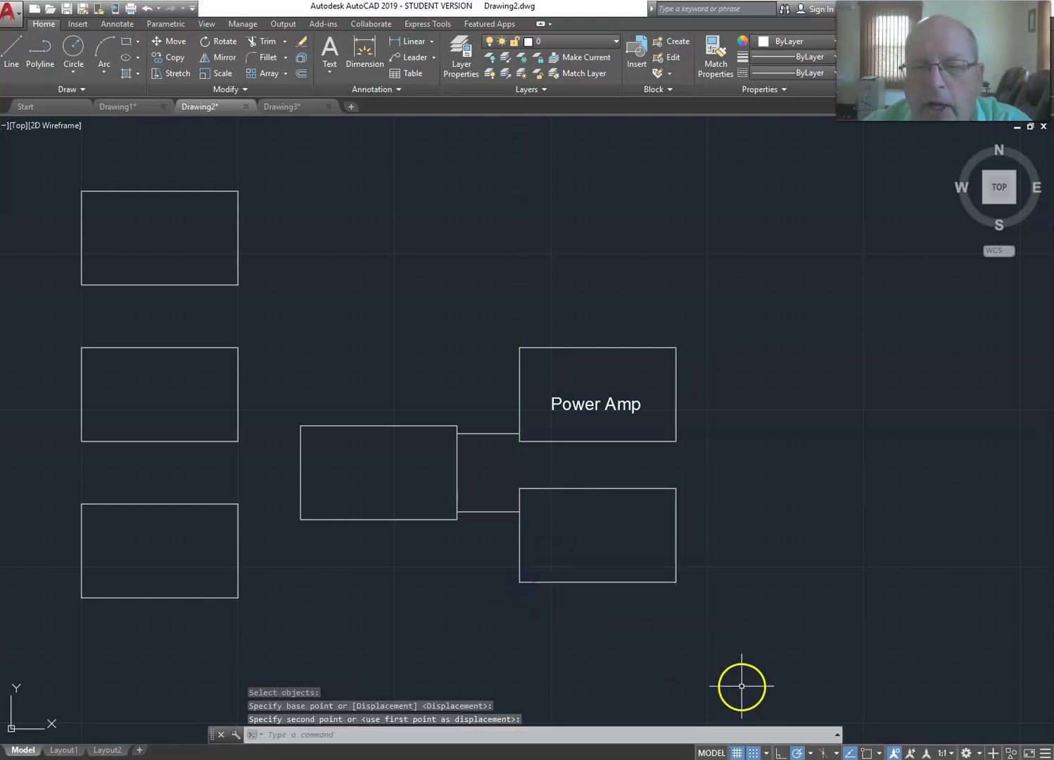
Move the Power Amp rectangle straight down about 0.25 units from its lower-left corner, leaving the text in place.
click(176, 40)
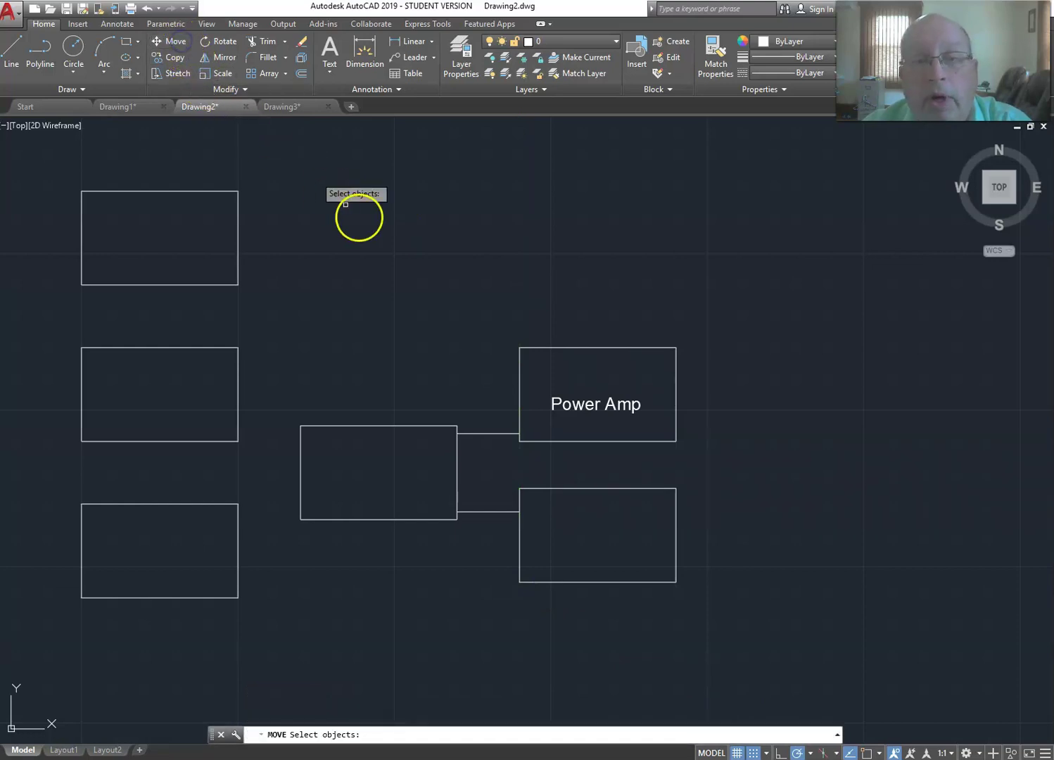
click(540, 347)
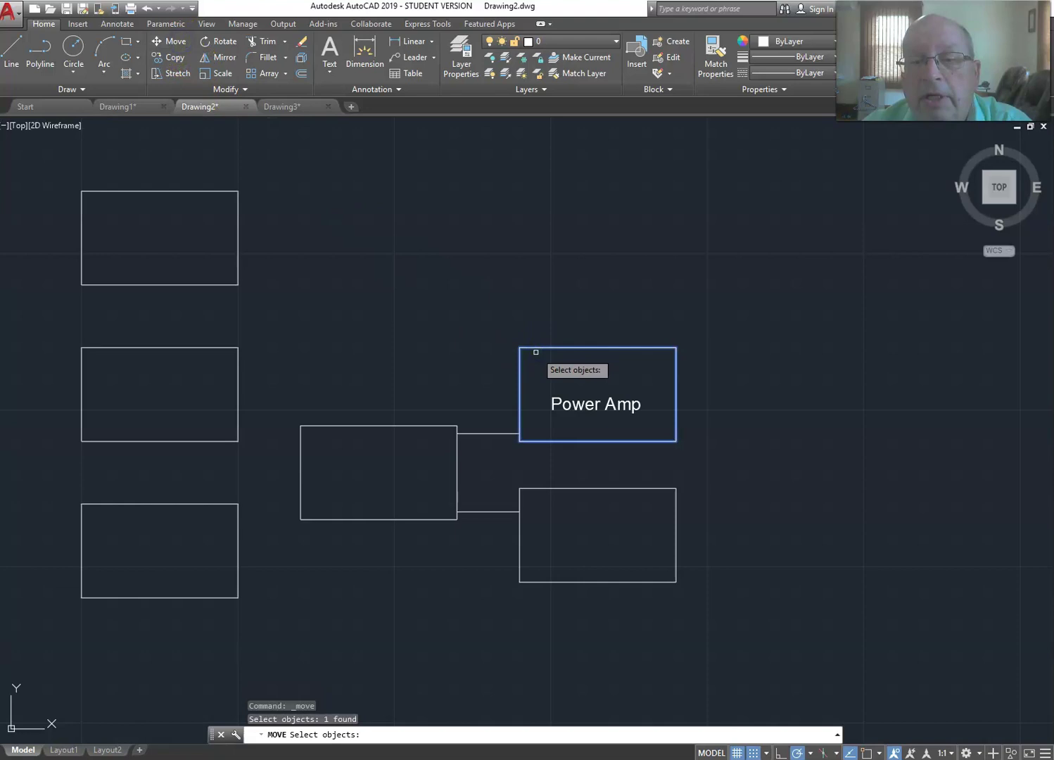
key(Return)
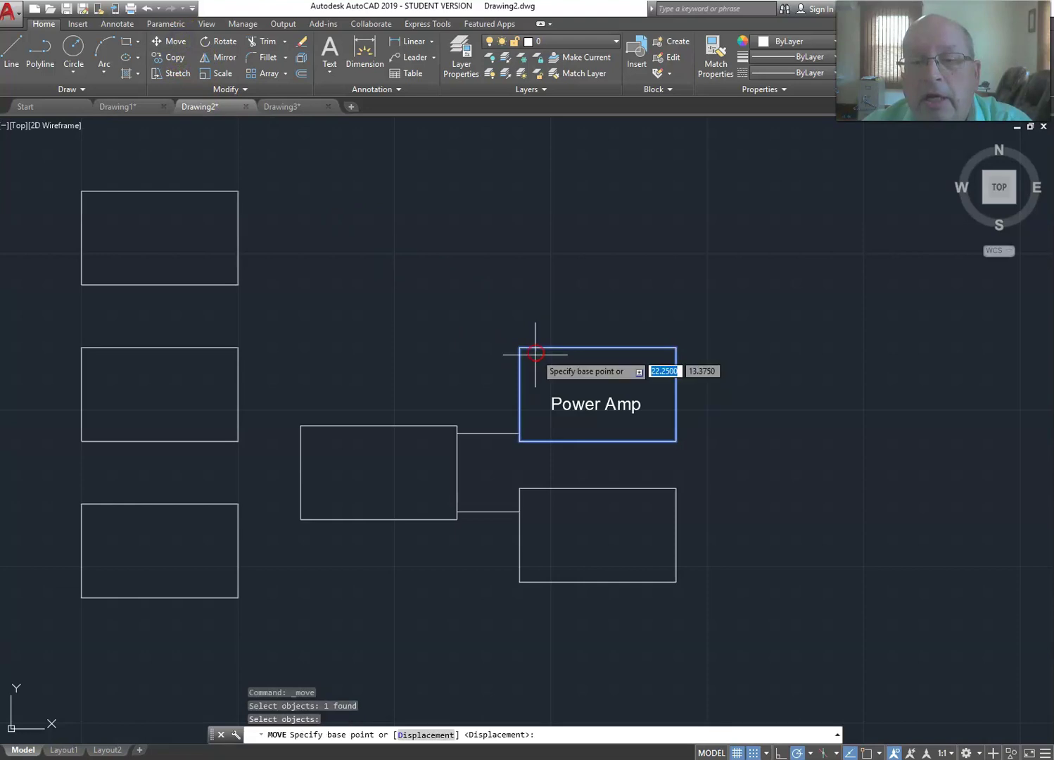
click(519, 442)
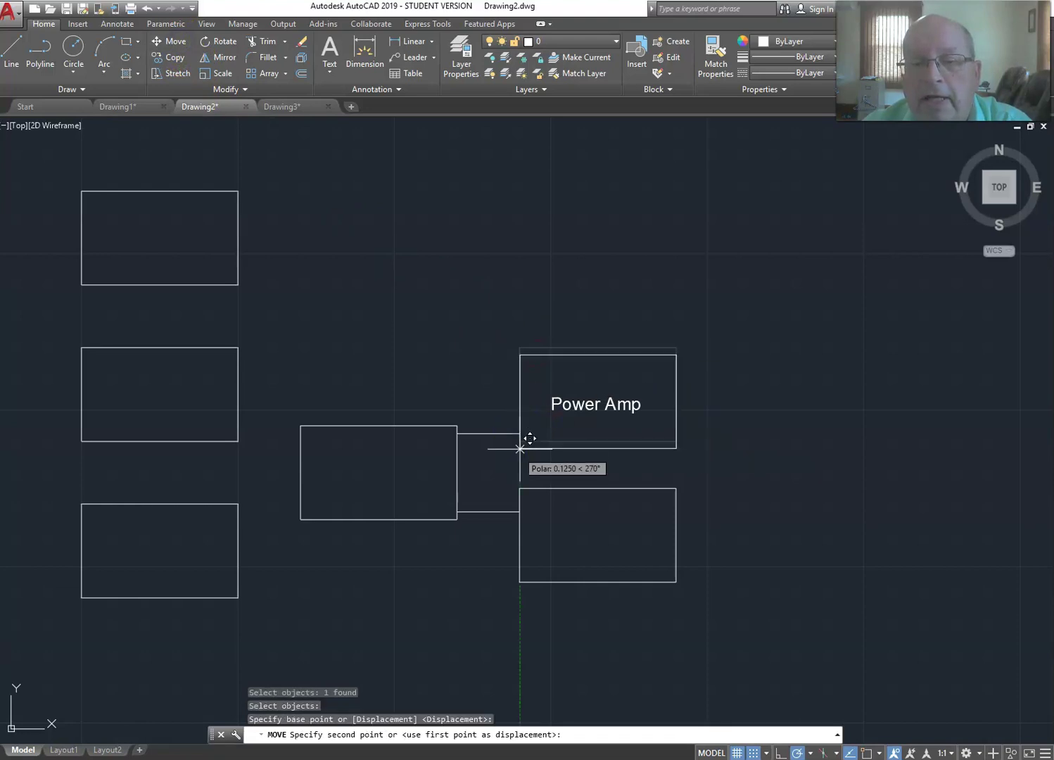
click(520, 457)
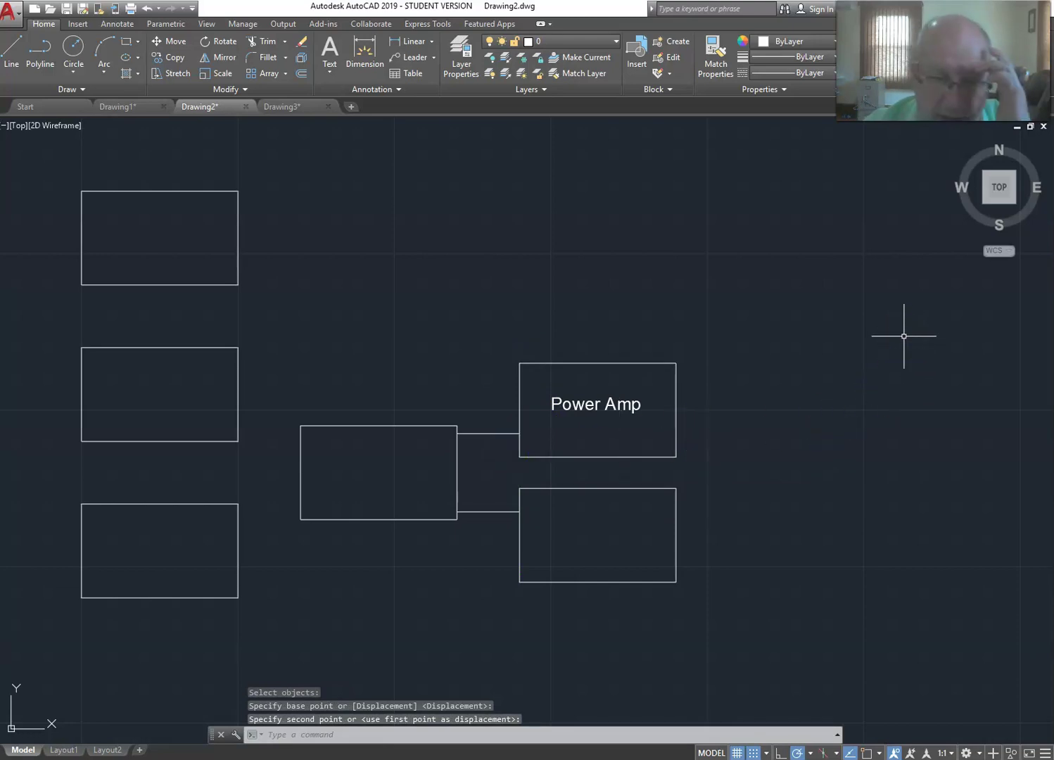
click(849, 280)
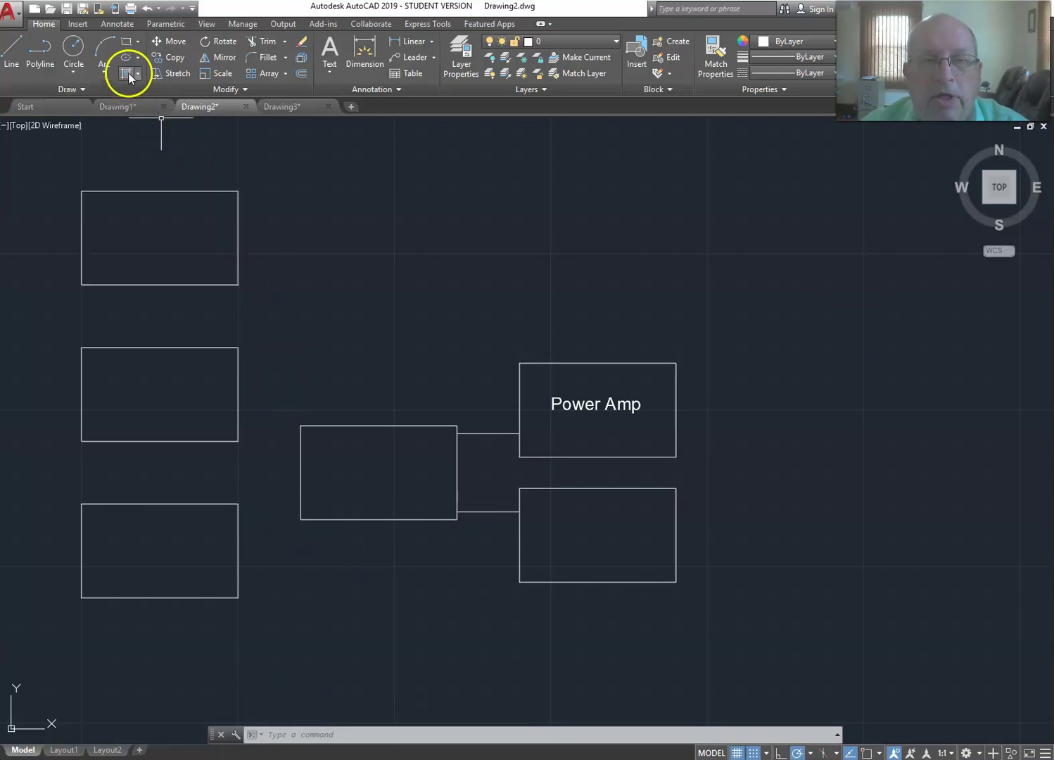
Move the lowest block of the far-left column straight up 0.2500 units from its lower-left corner.
click(165, 42)
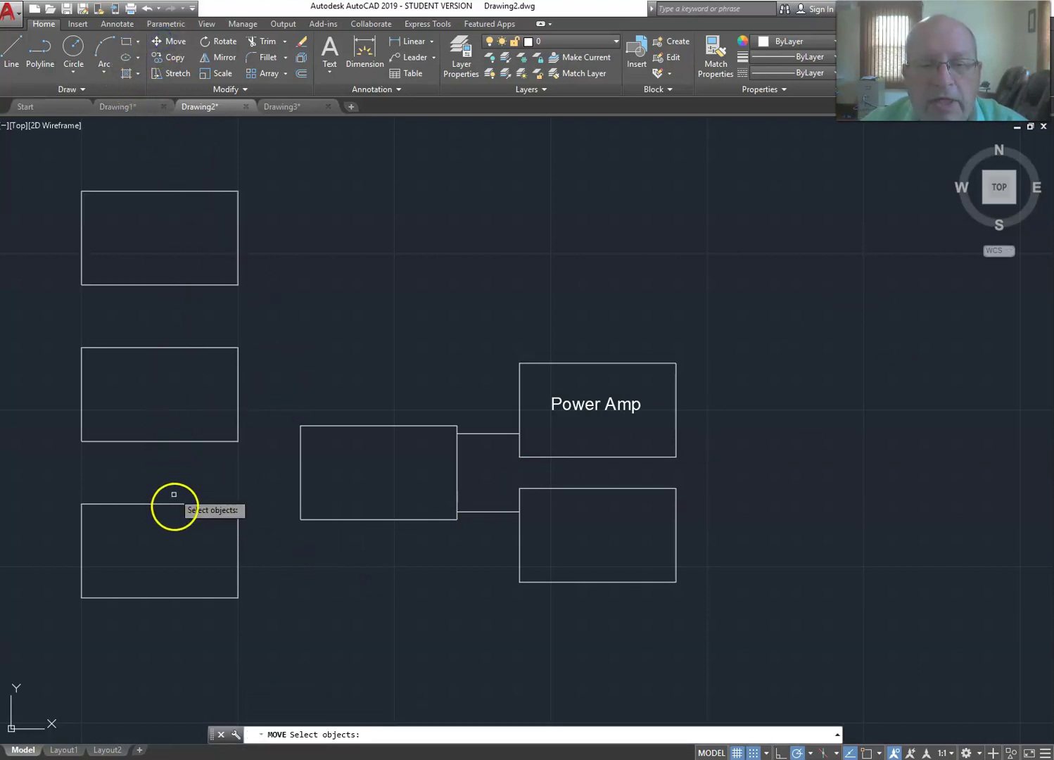
click(178, 505)
right_click(104, 586)
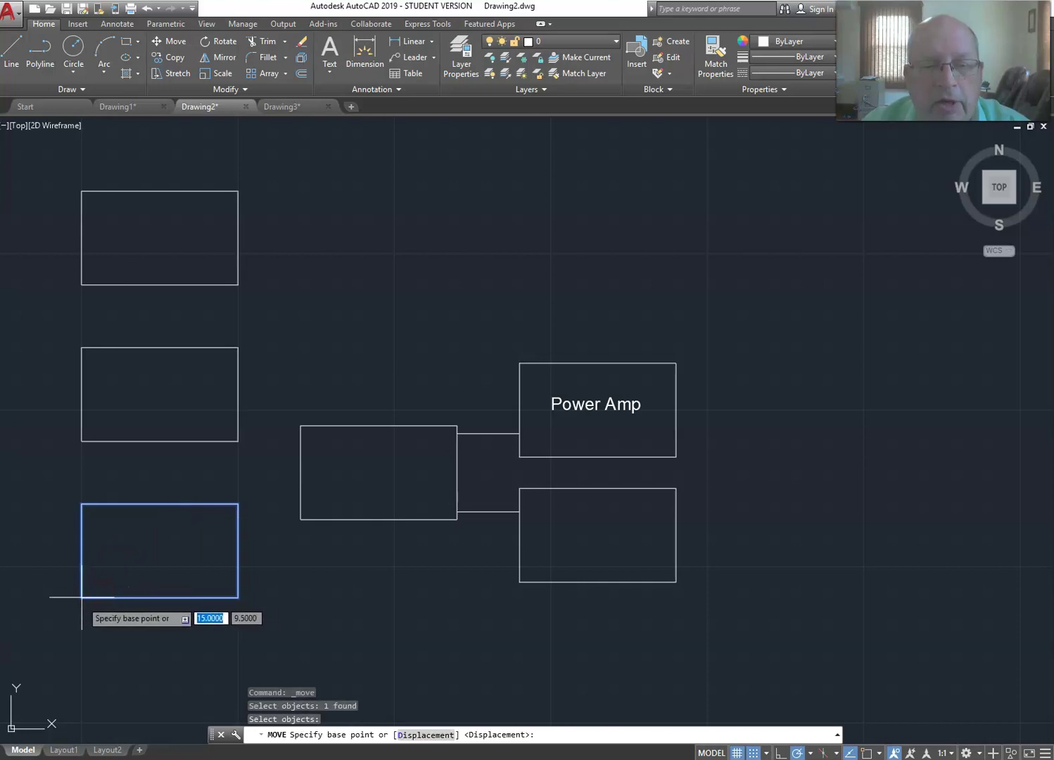
click(82, 598)
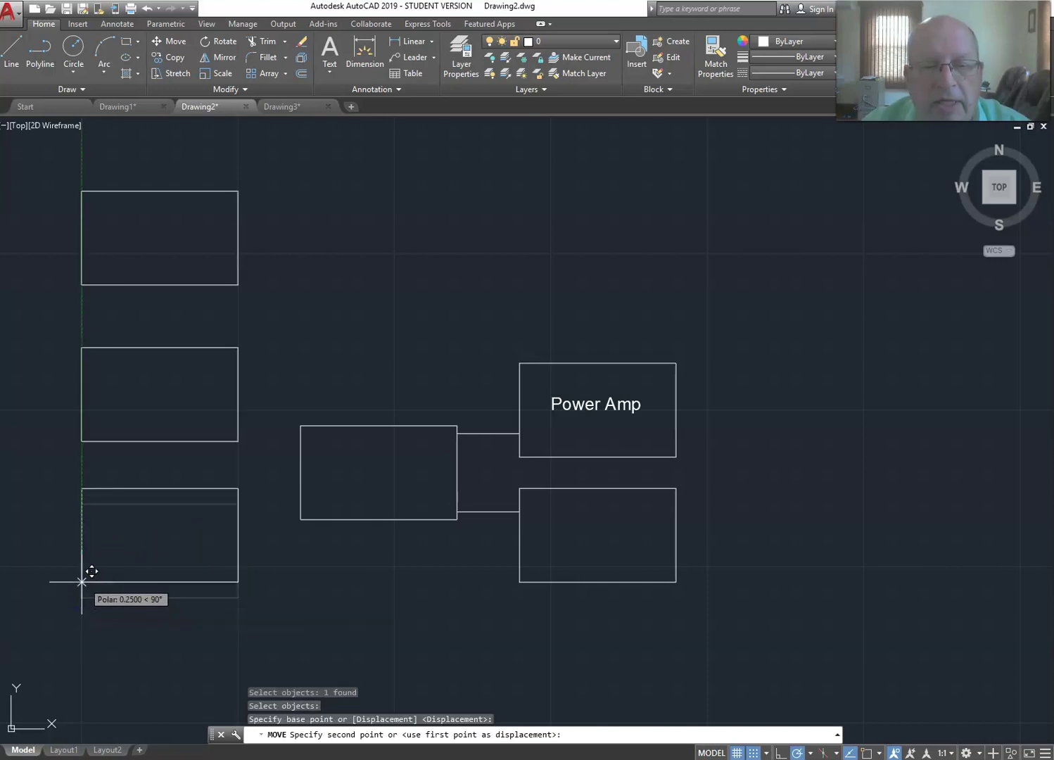
click(82, 581)
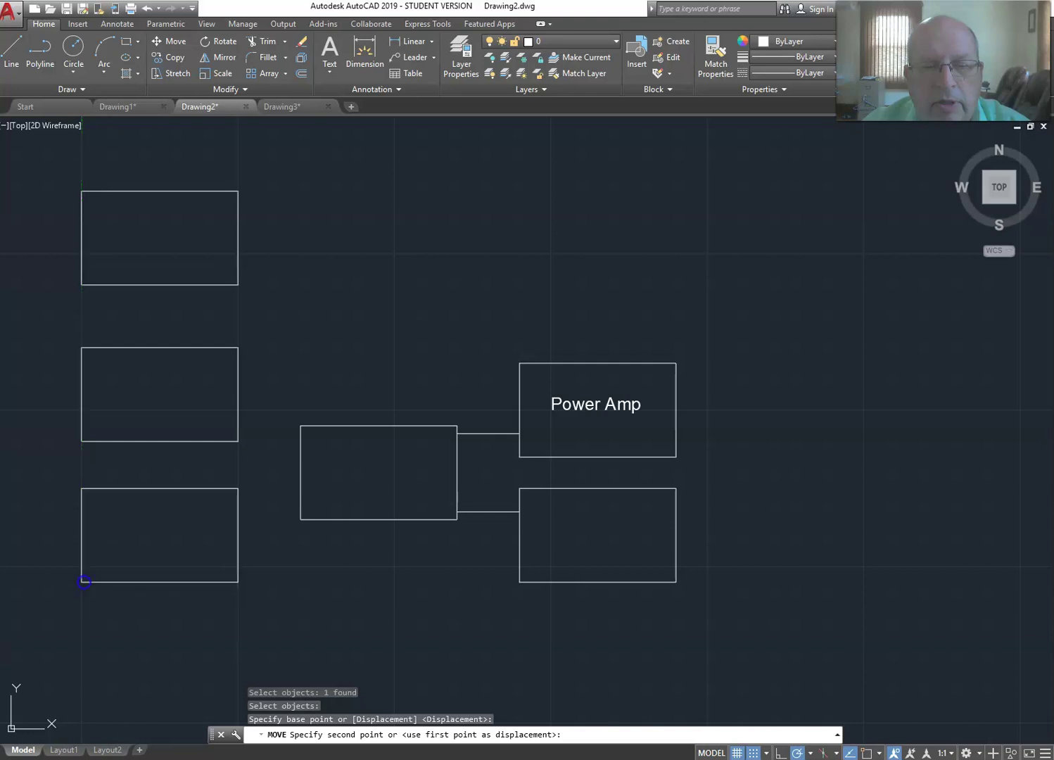
click(157, 441)
mouse_move(160, 442)
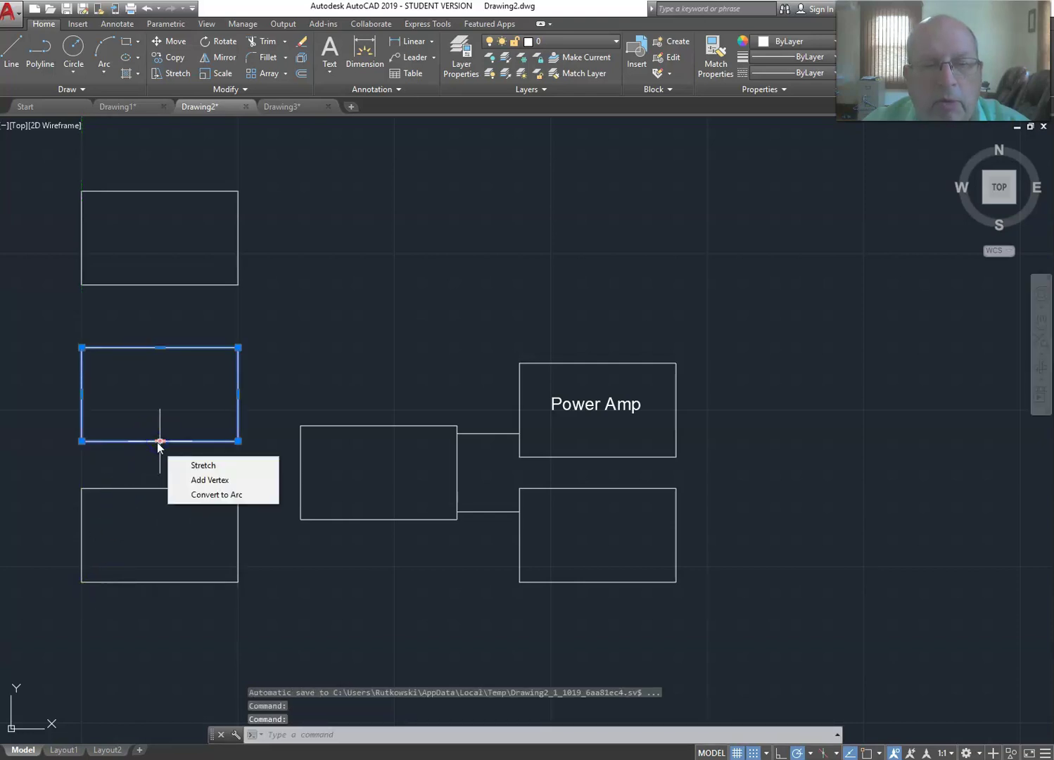
right_click(134, 442)
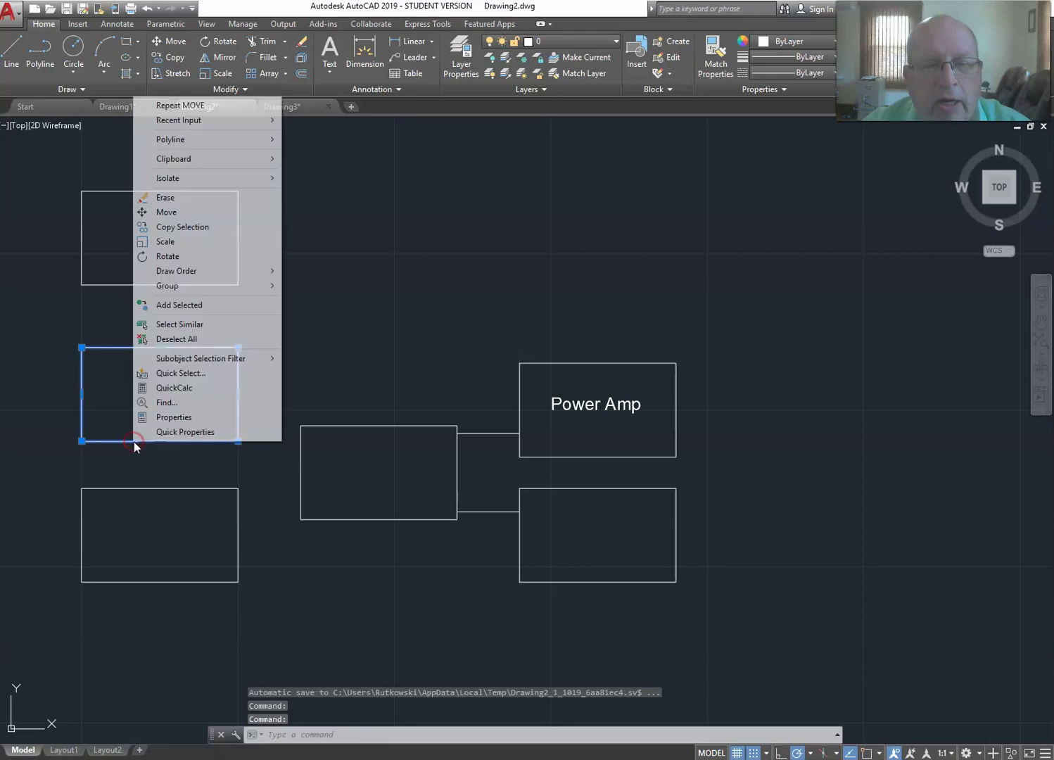
click(407, 328)
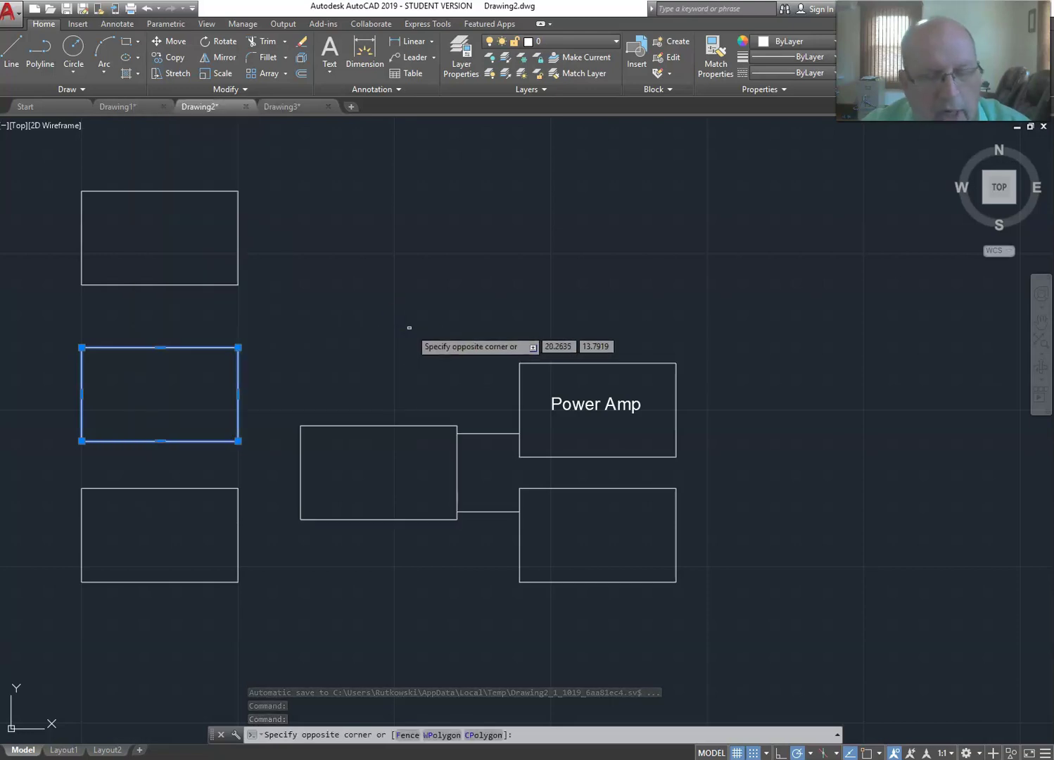
key(Escape)
key(Escape)
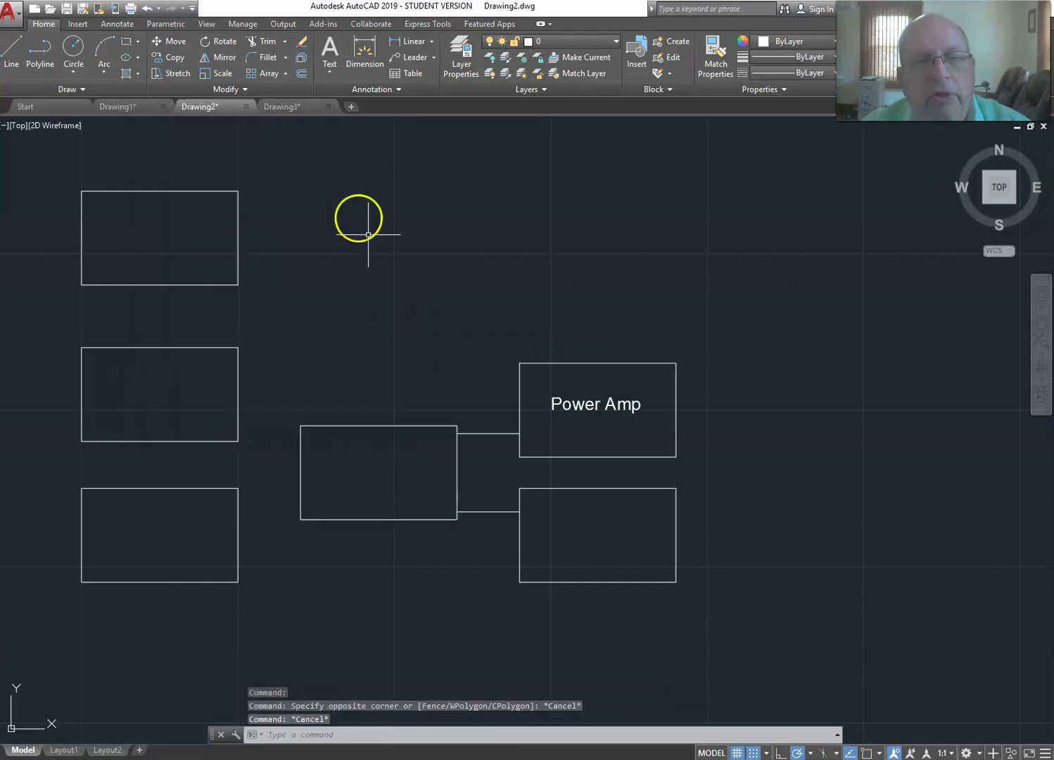
Move the middle block of the far-left column straight down about 0.25 units from its lower-left corner, level with the Power Amp block.
click(174, 42)
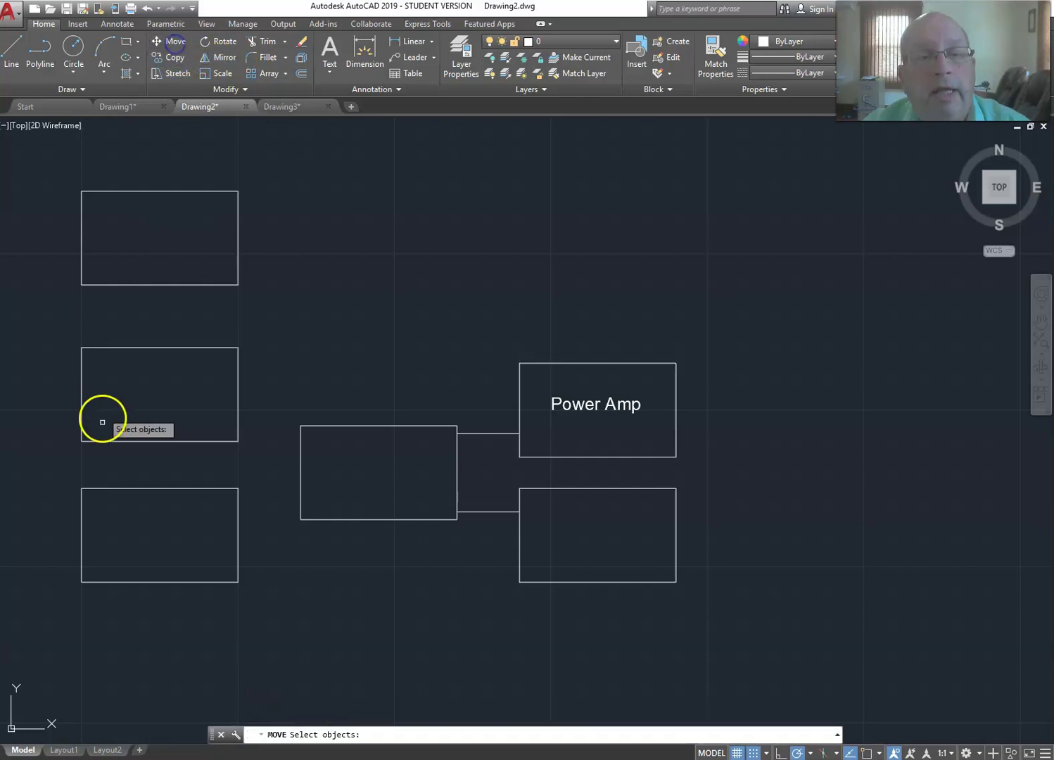
click(124, 441)
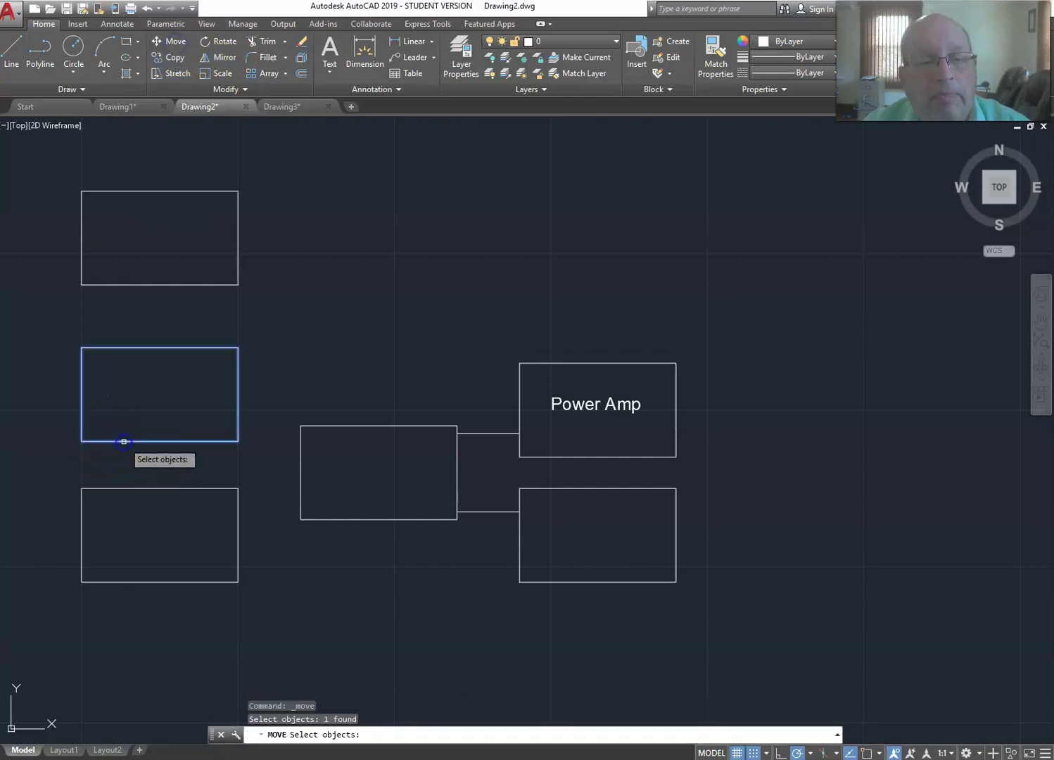
key(Return)
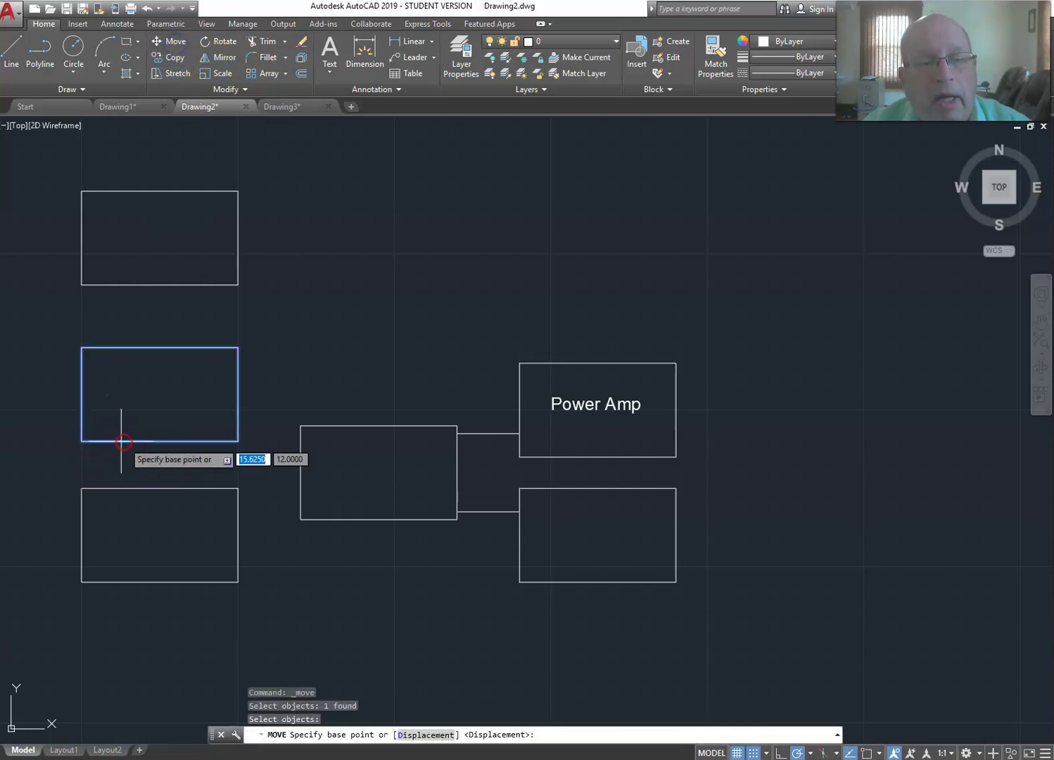
click(81, 441)
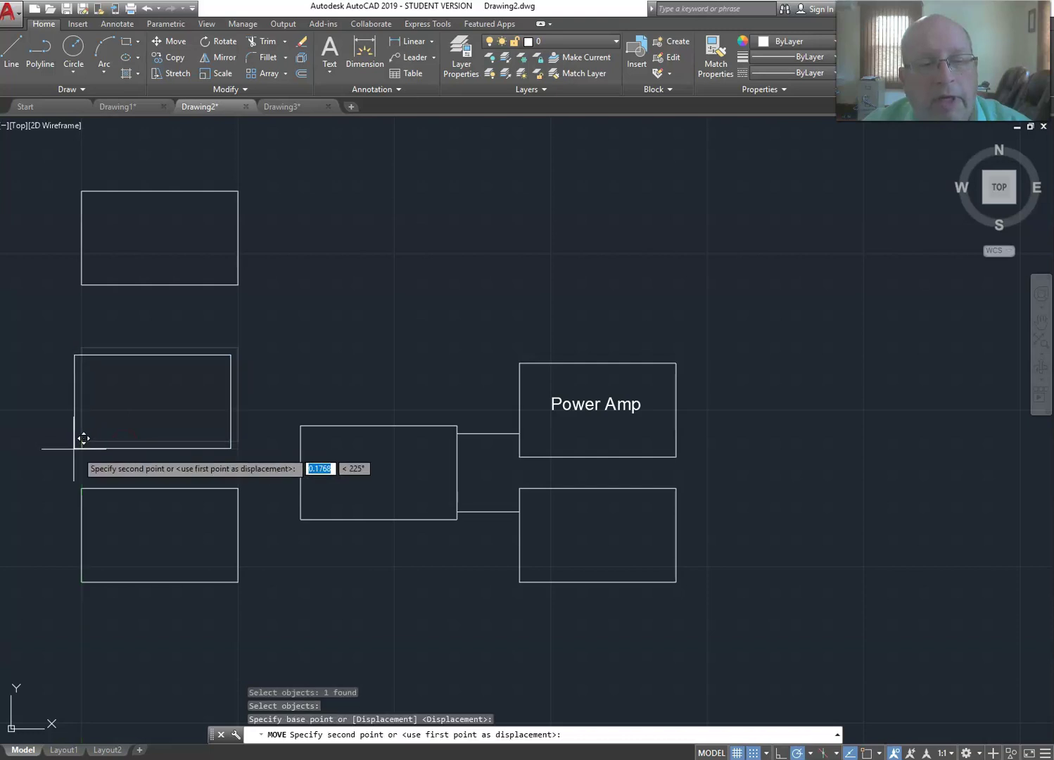
click(82, 456)
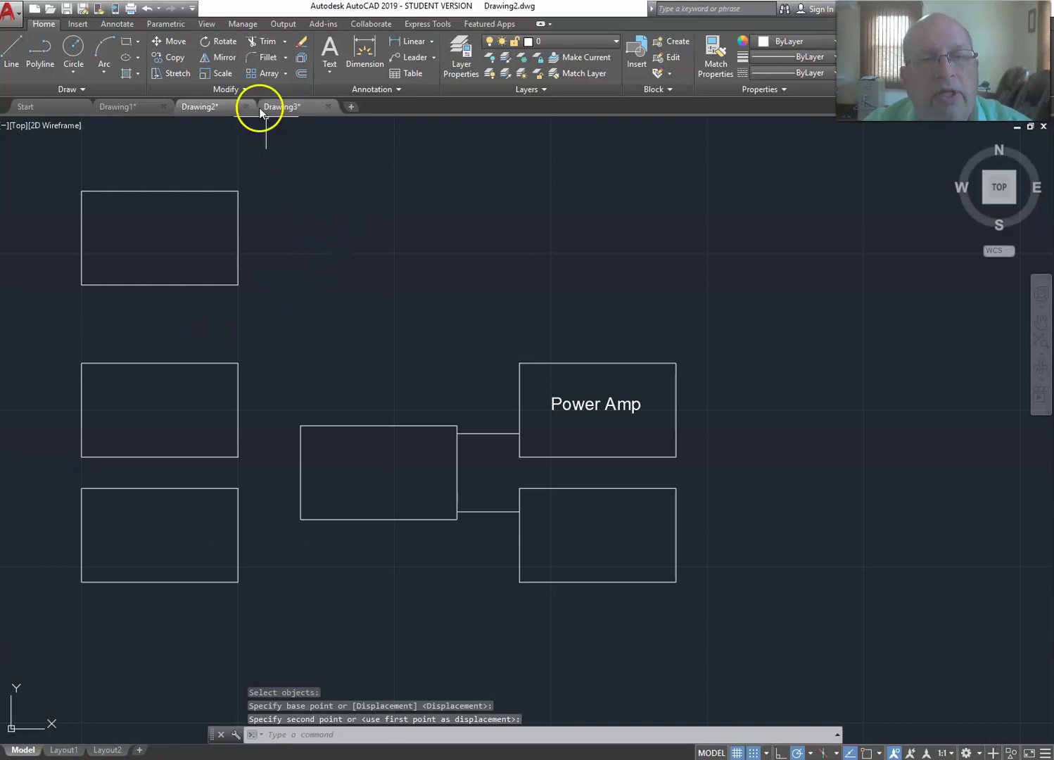
Move the uppermost block of the far-left column straight down 0.7500 units, using its lower-left corner as the base point.
click(174, 41)
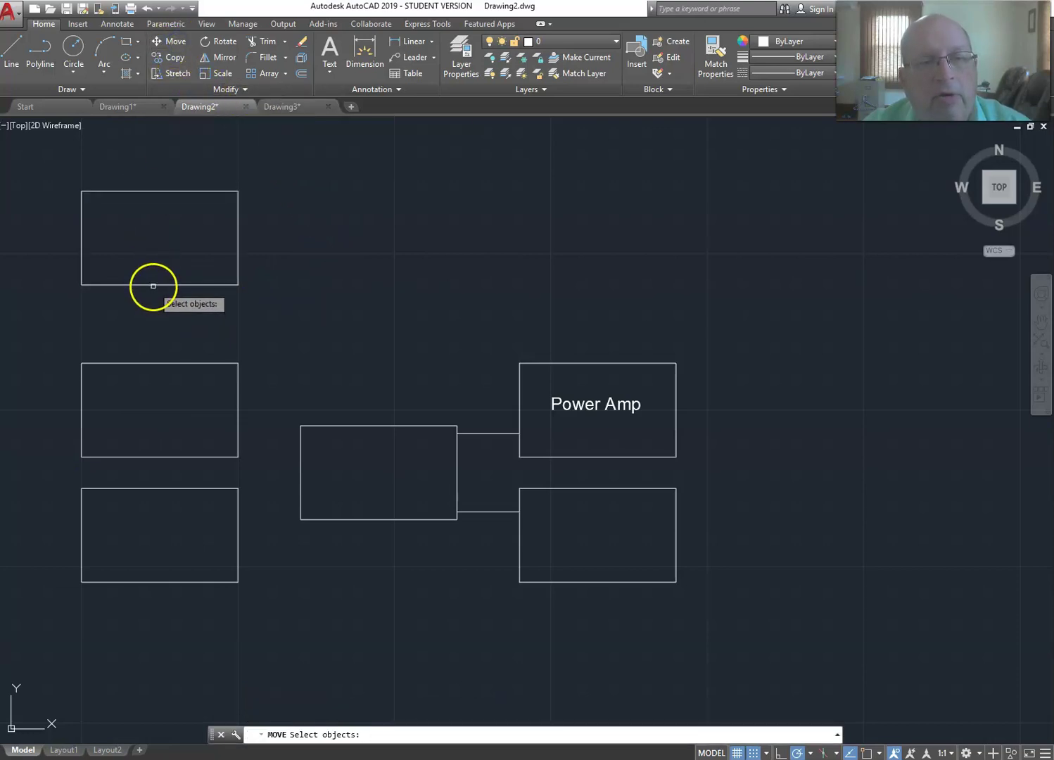
click(152, 285)
key(Return)
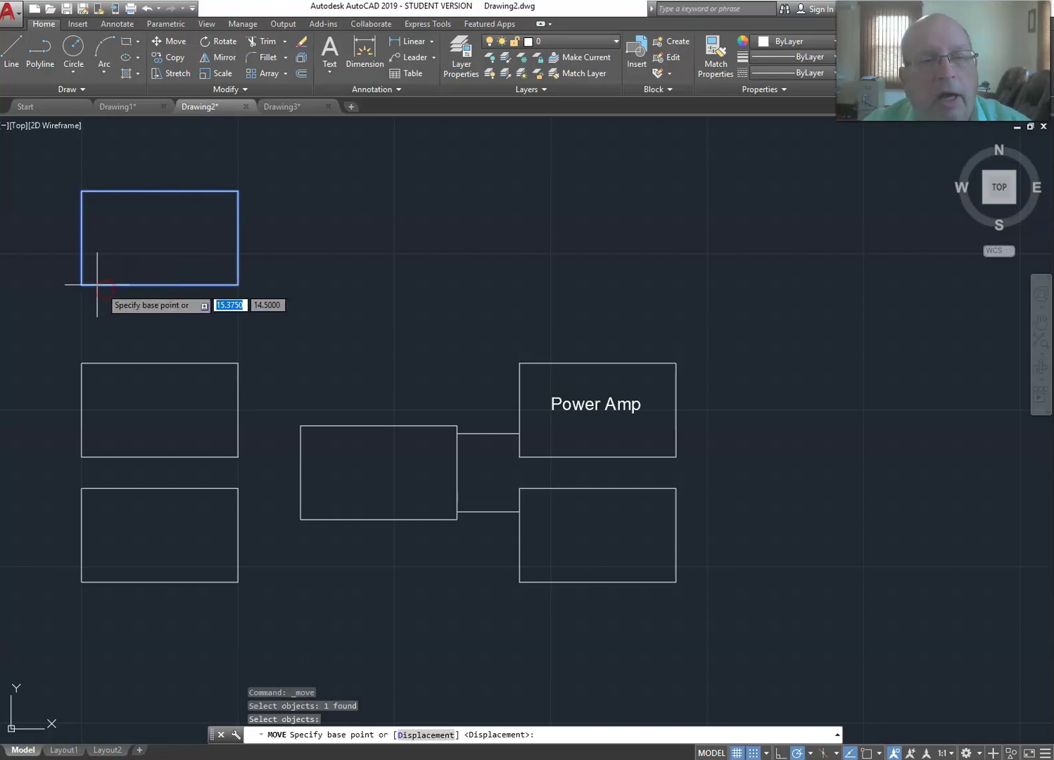
click(81, 285)
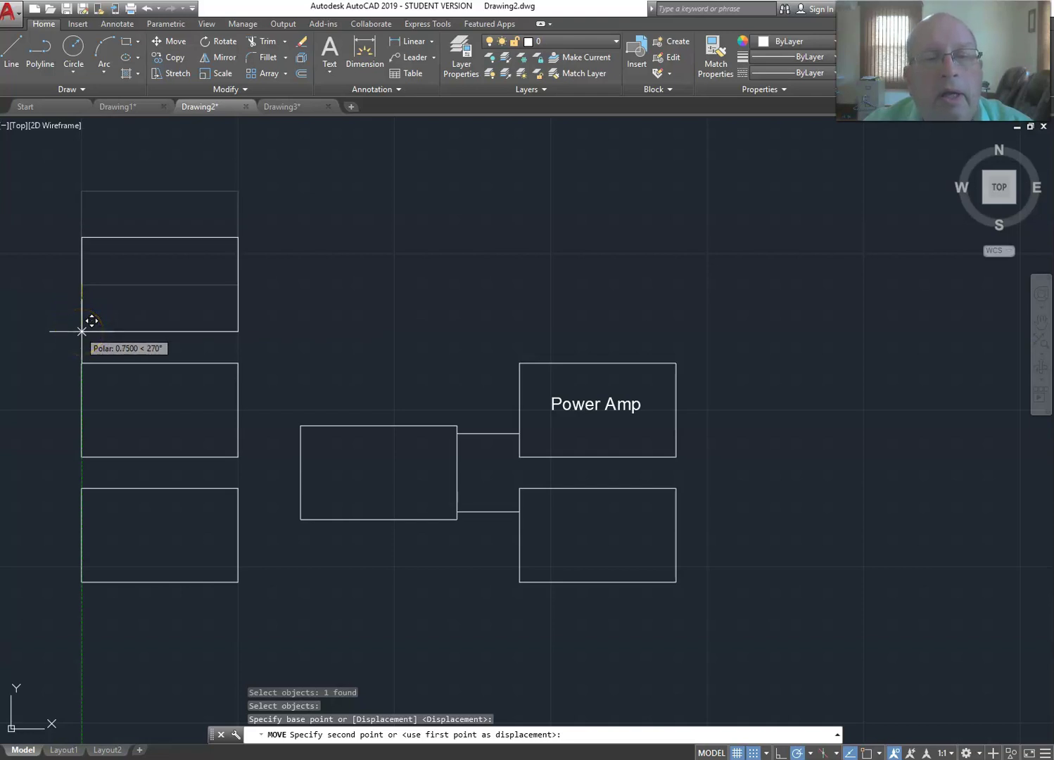
click(82, 331)
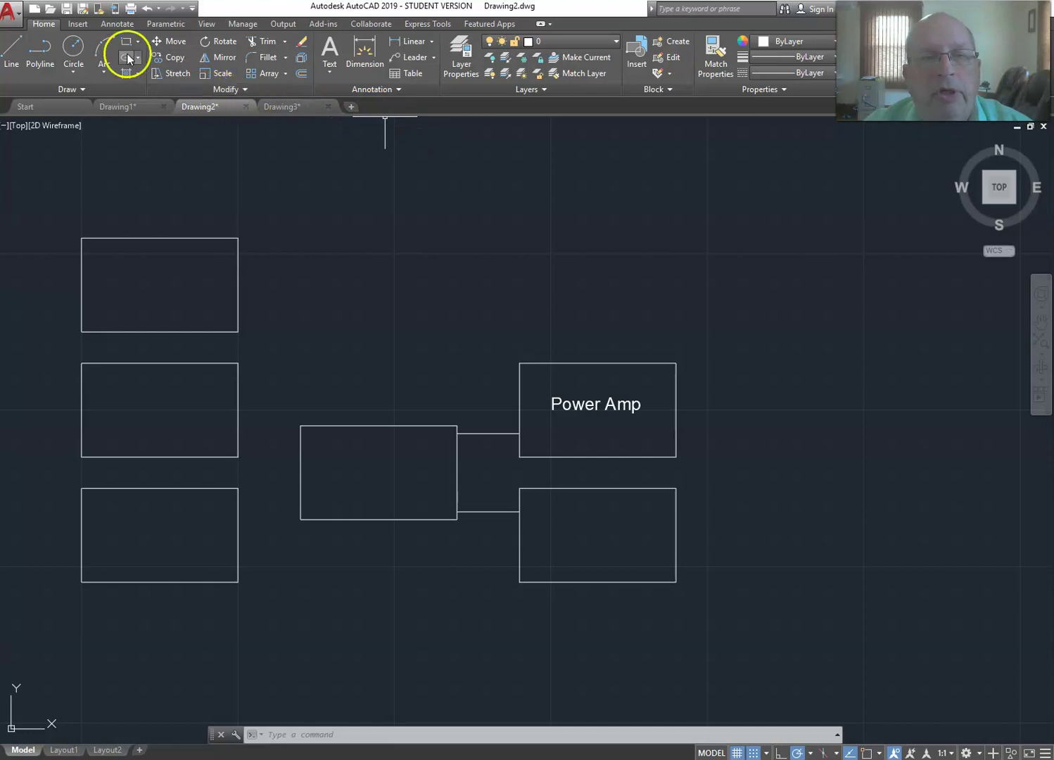
Draw a horizontal connector about 1 unit long from the lowest far-left block's right edge at 17.5000, 11.0000 to the centre block.
click(13, 51)
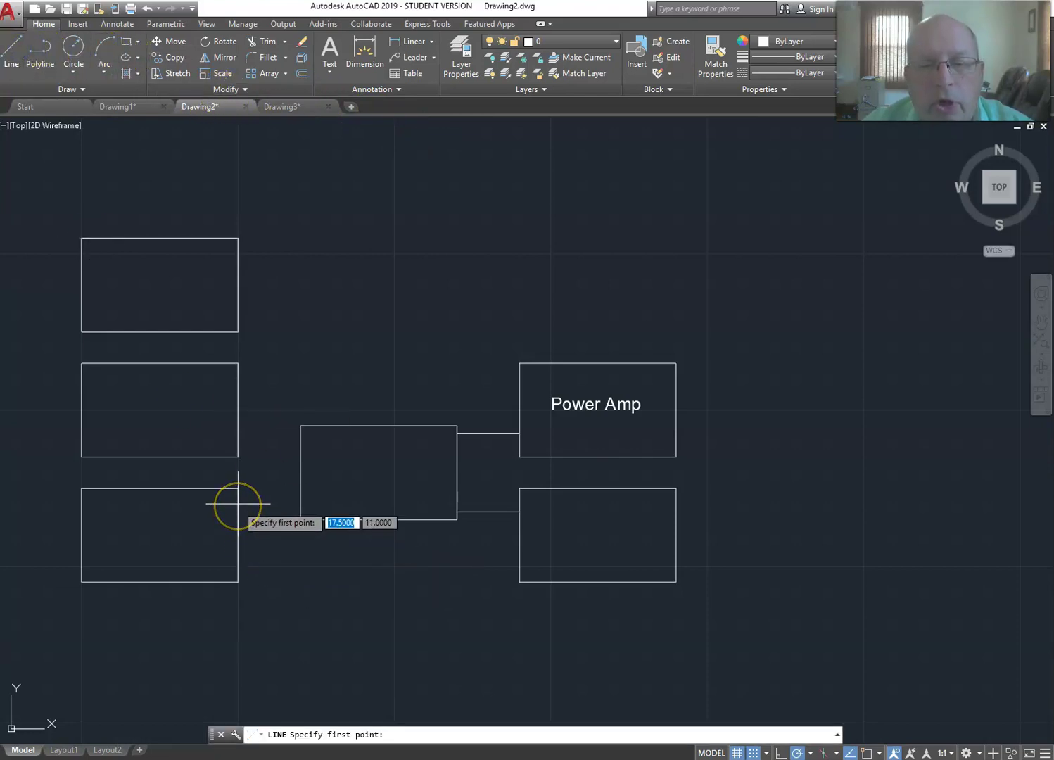
click(238, 504)
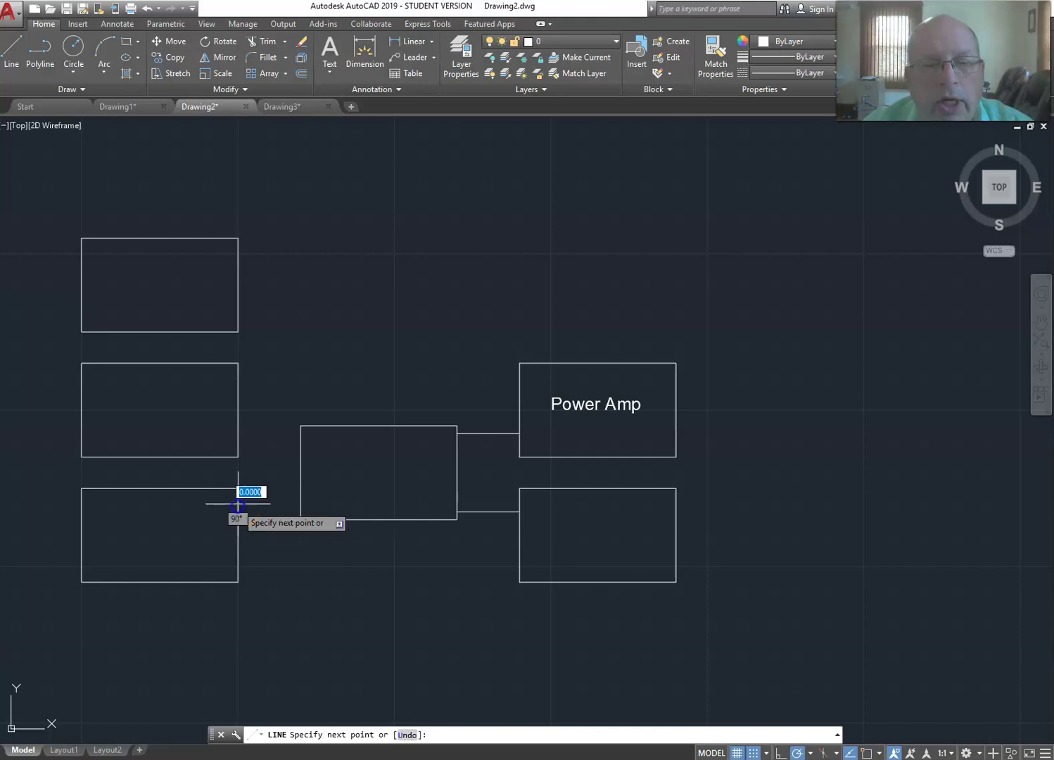
click(299, 504)
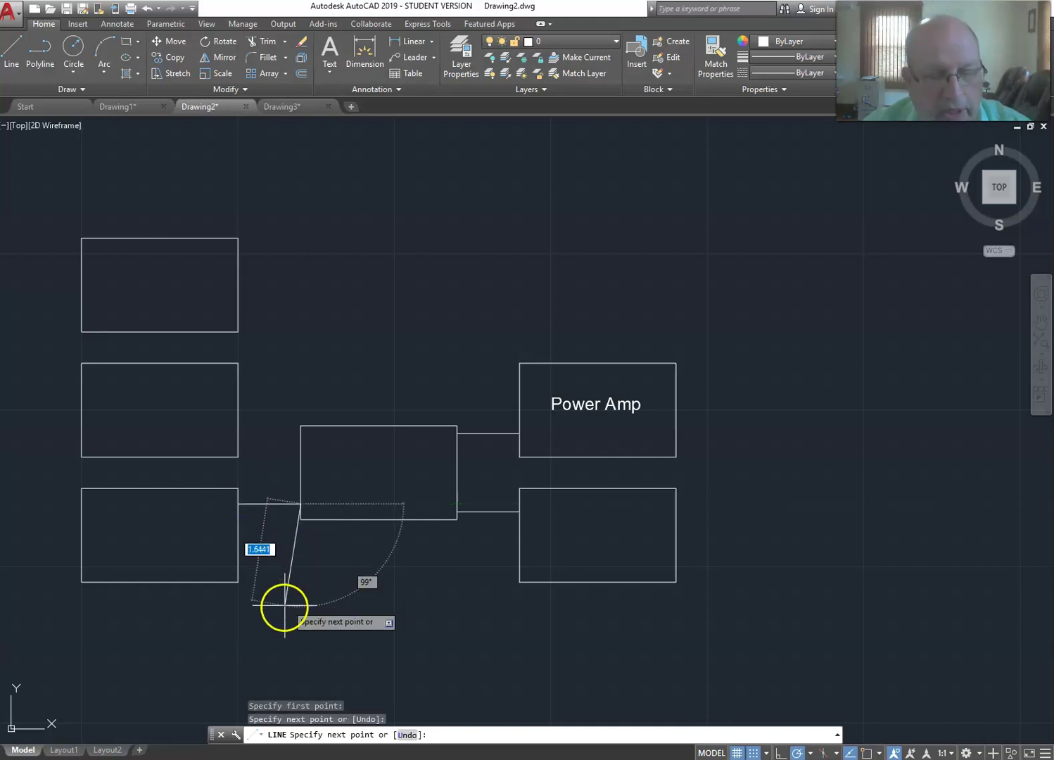
key(Escape)
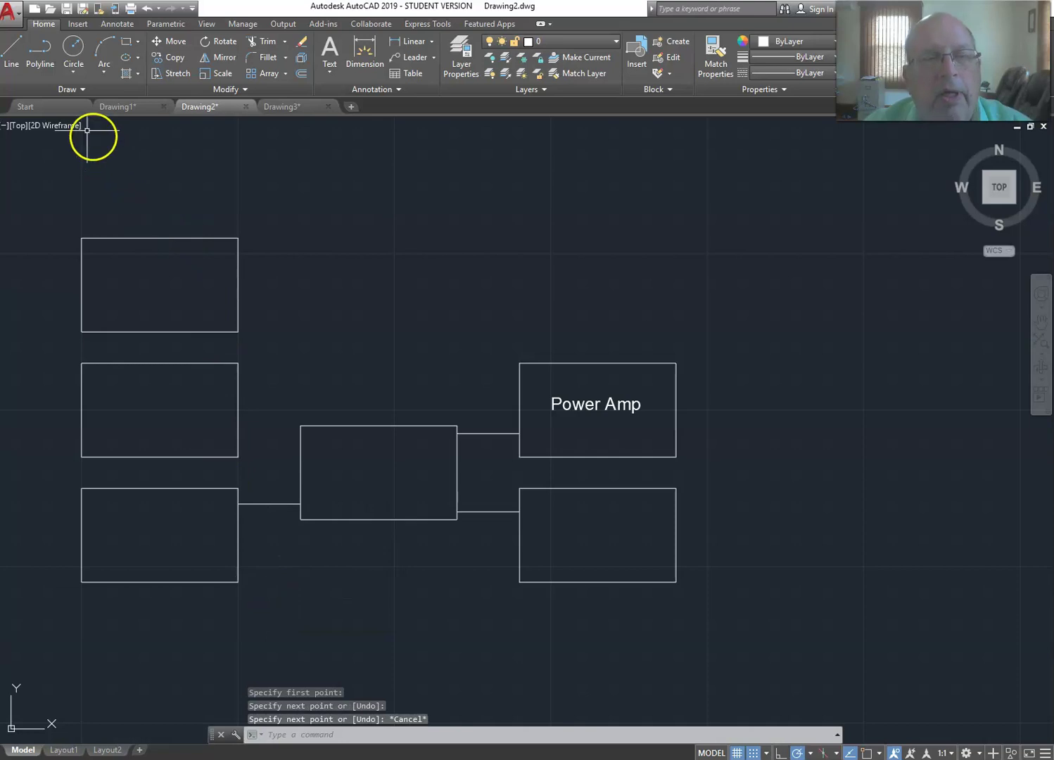
Draw a horizontal connector about 1 unit long from the middle far-left block to the centre block, ending at 18.5000, 12.0000.
click(14, 51)
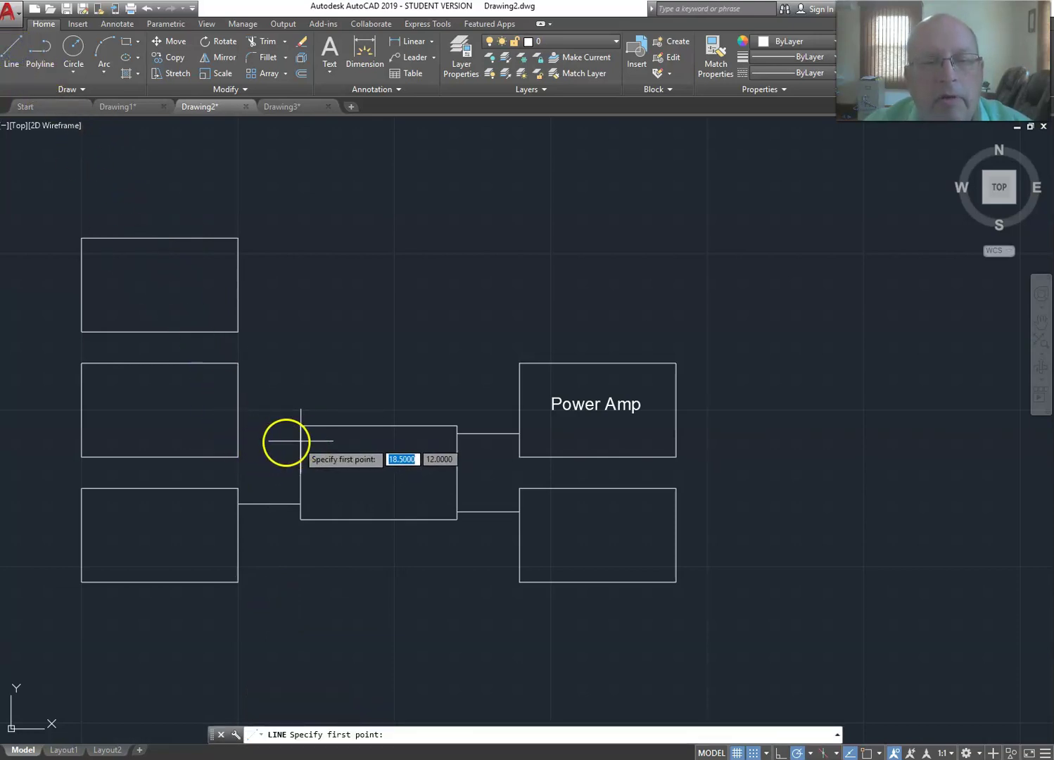
click(238, 441)
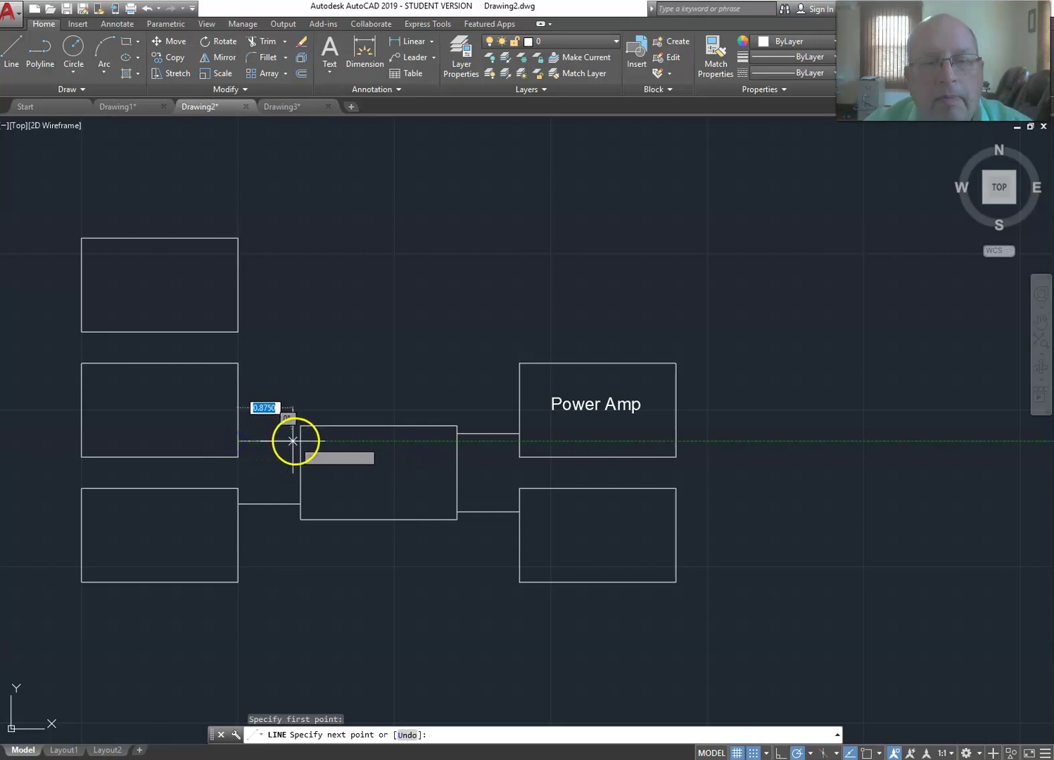
click(300, 442)
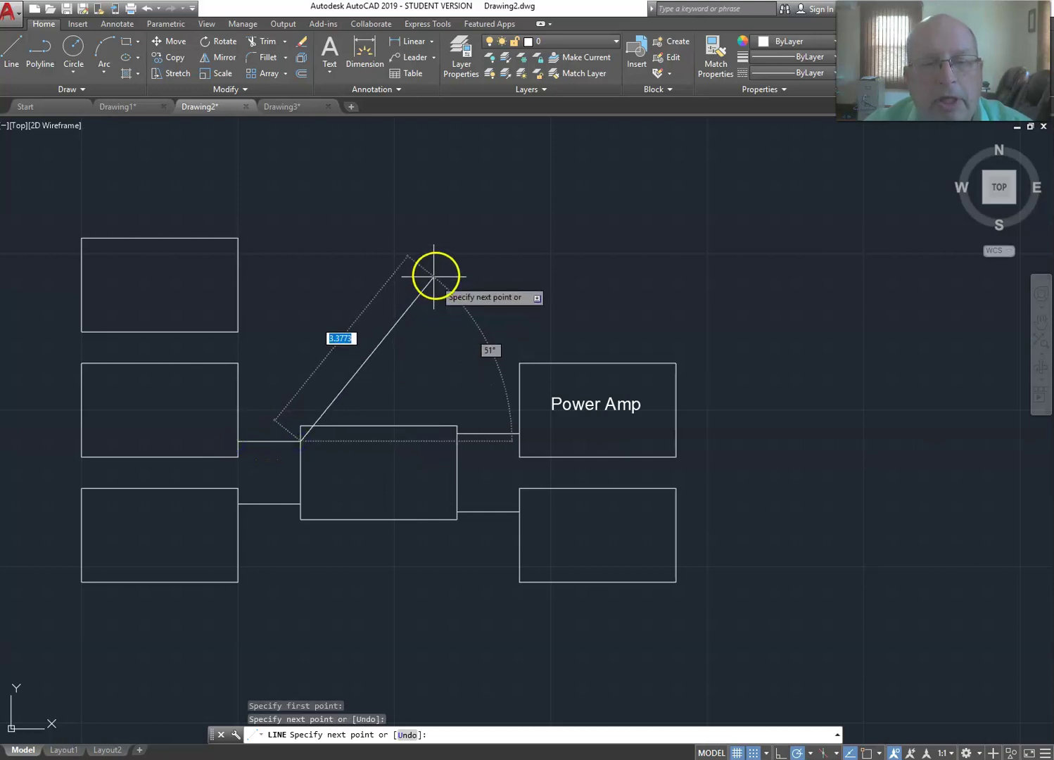
key(Escape)
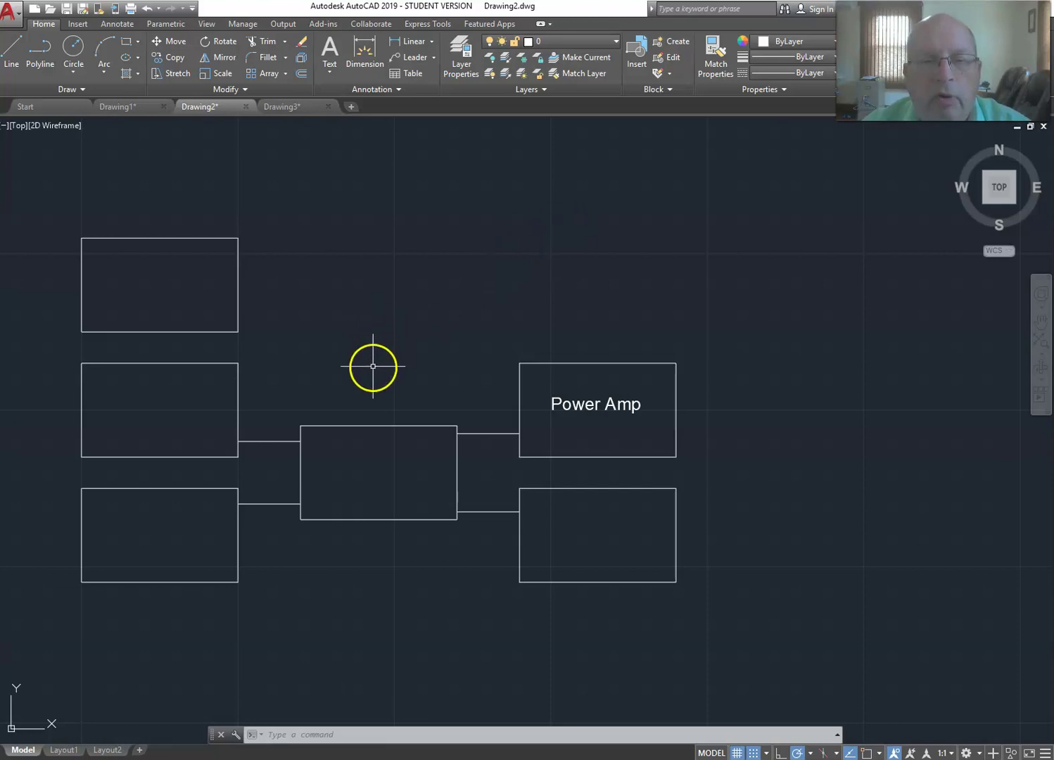
Try an elbow connector from the uppermost far-left block's right edge to the centre block's upper edge, and undo it.
click(14, 55)
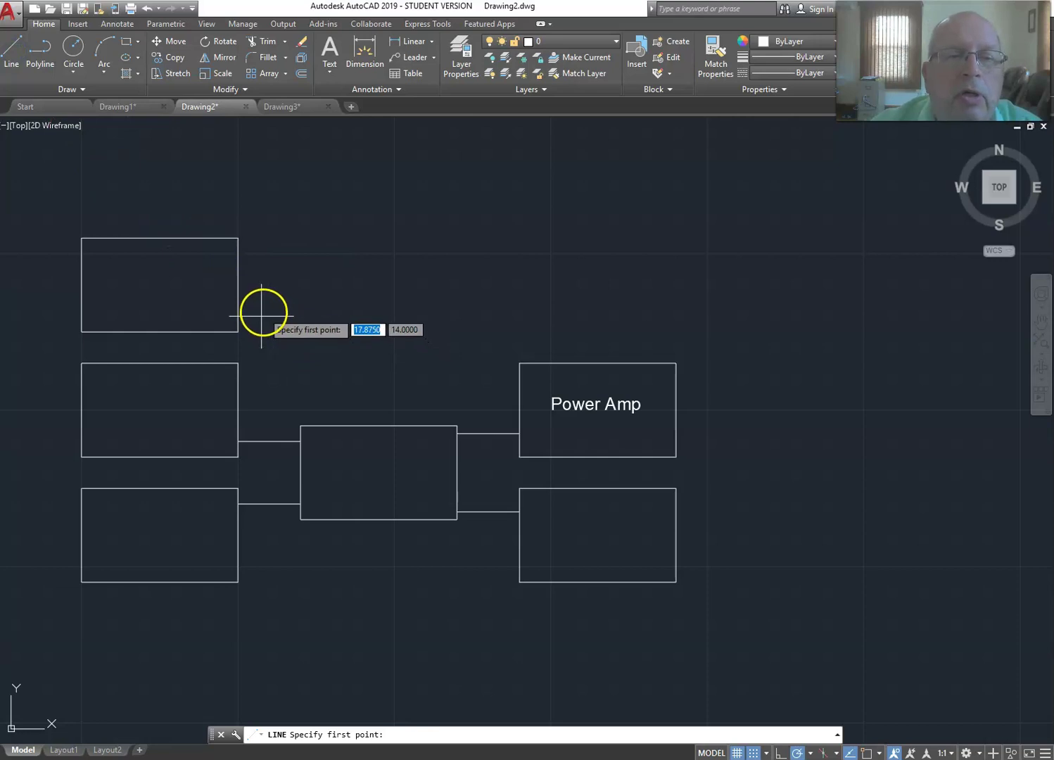
click(237, 284)
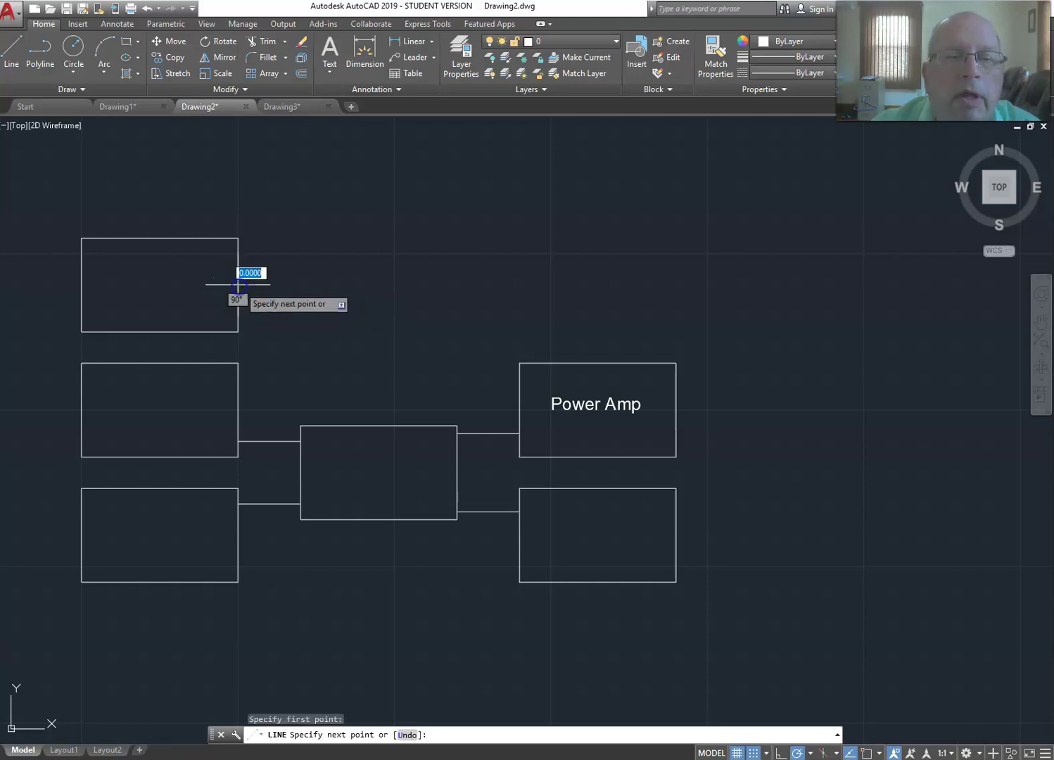
click(387, 284)
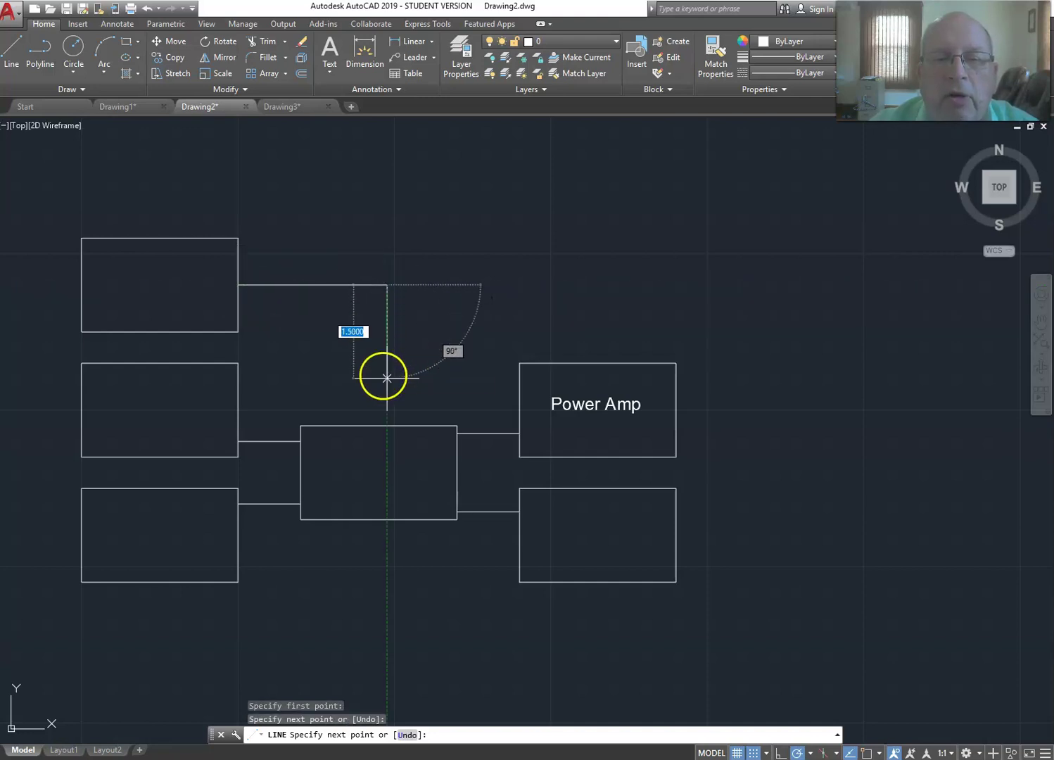
click(387, 425)
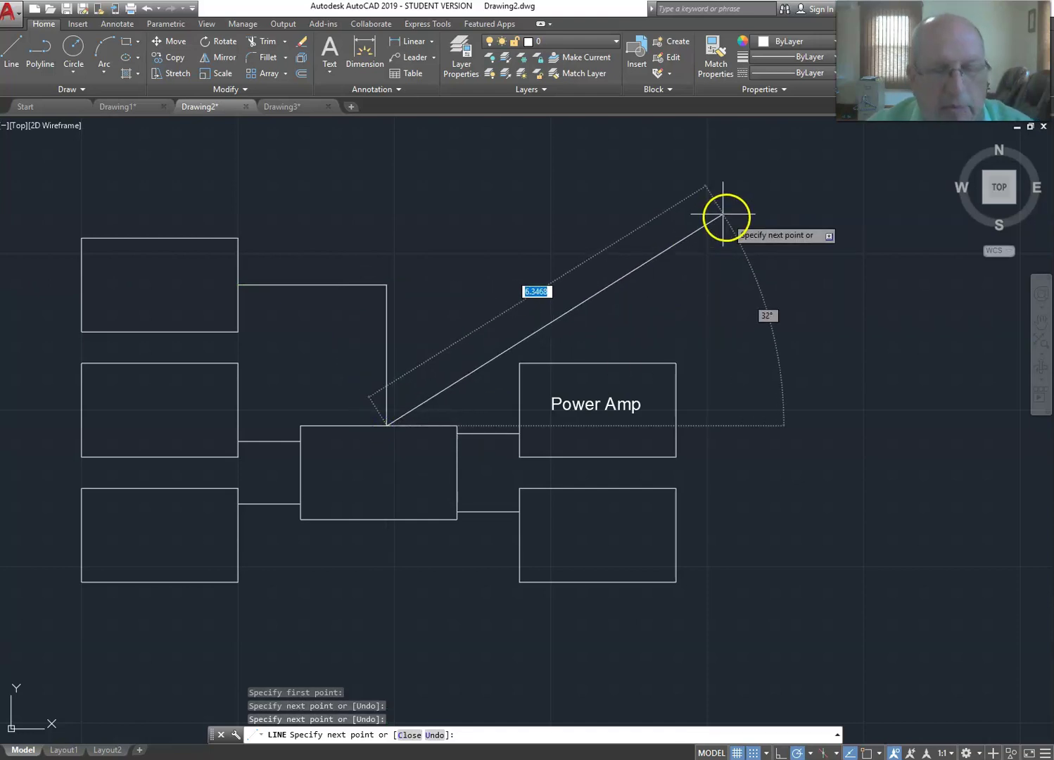
key(Escape)
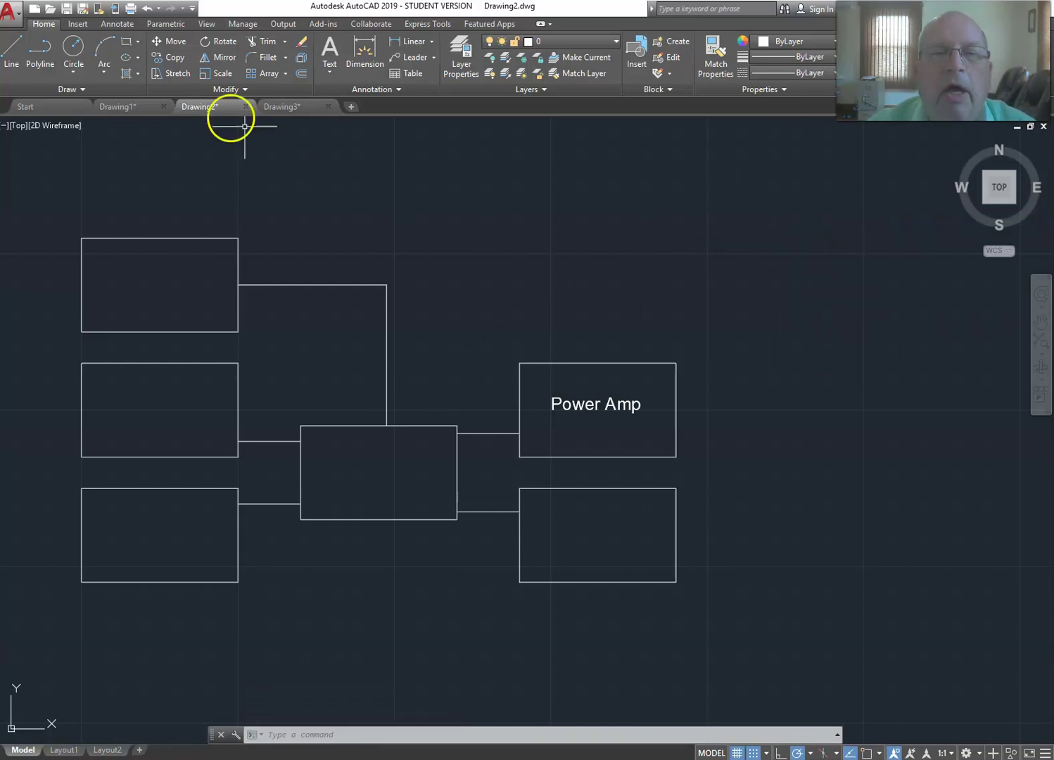
click(146, 11)
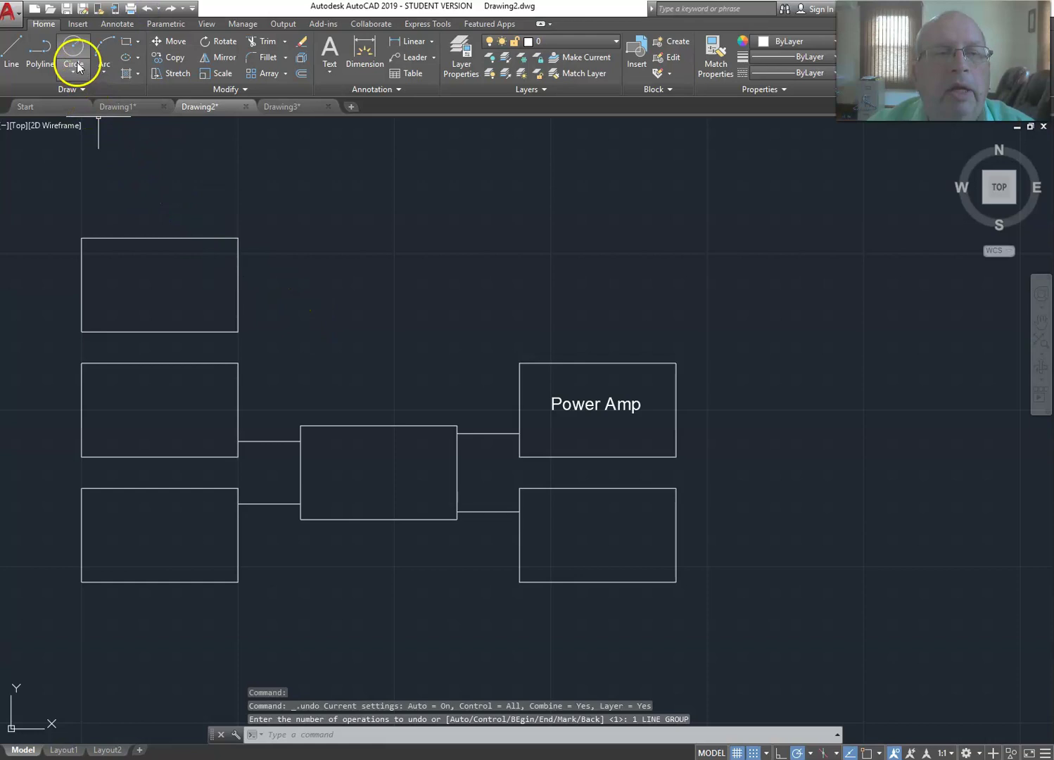
Draw an elbow connector from the centre block's upper-edge midpoint, about 2.25 units up and across to the uppermost far-left block's right-edge midpoint.
click(17, 52)
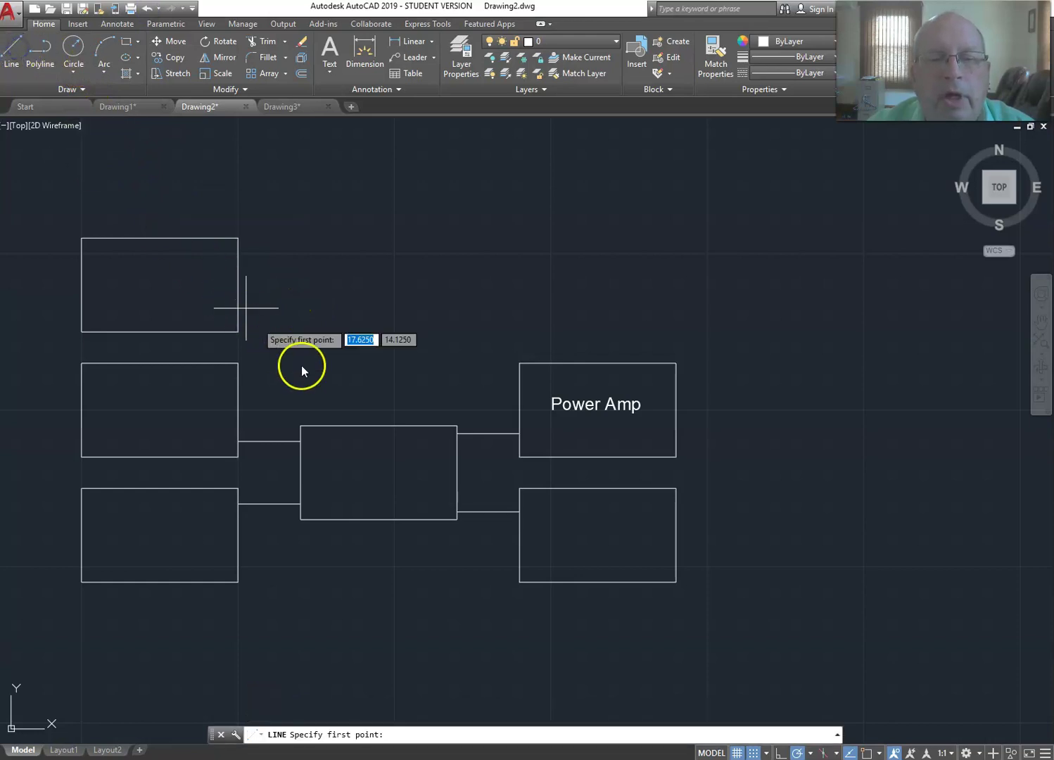
click(379, 426)
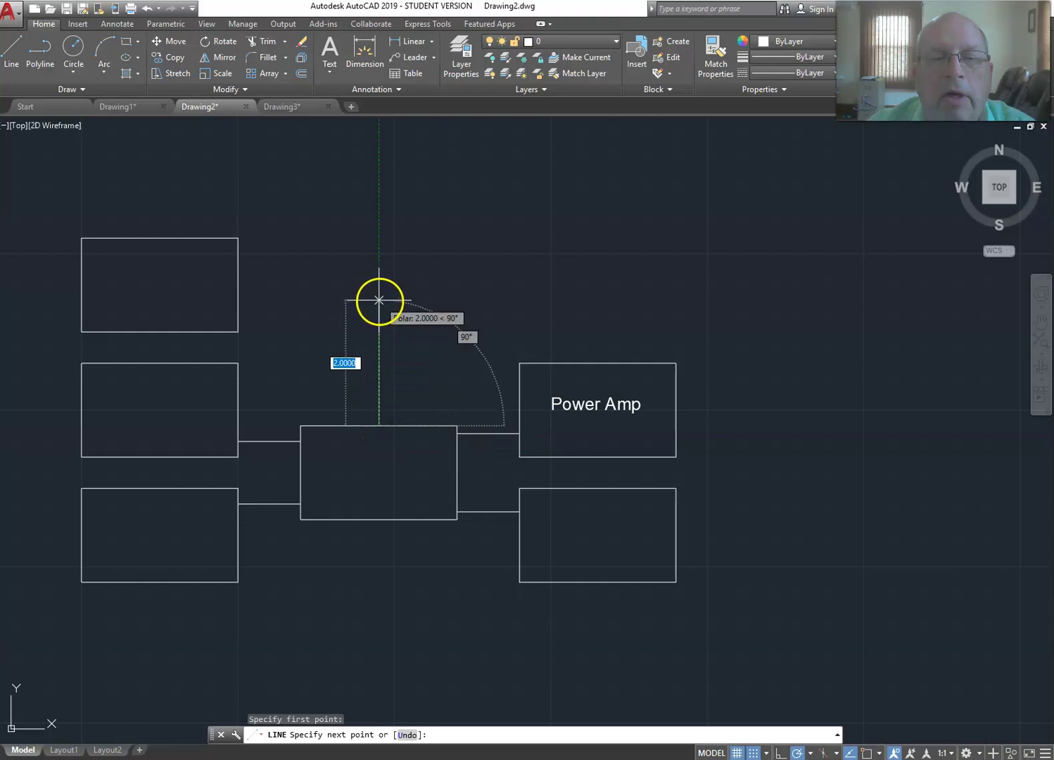
click(380, 301)
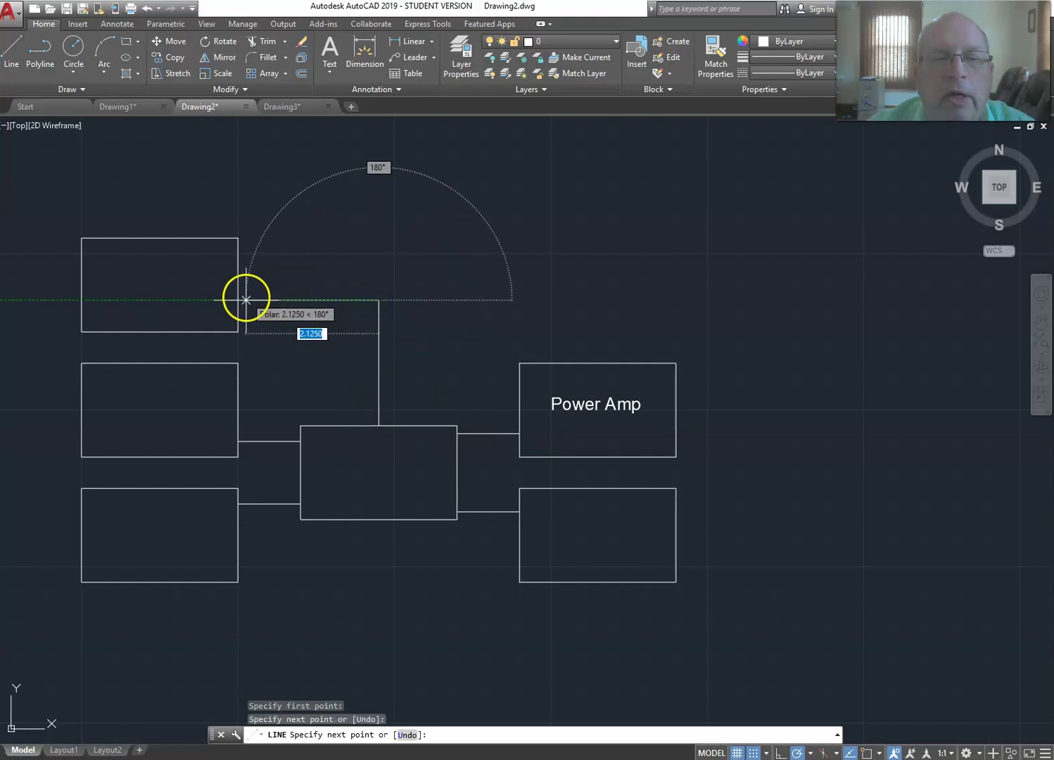
click(379, 284)
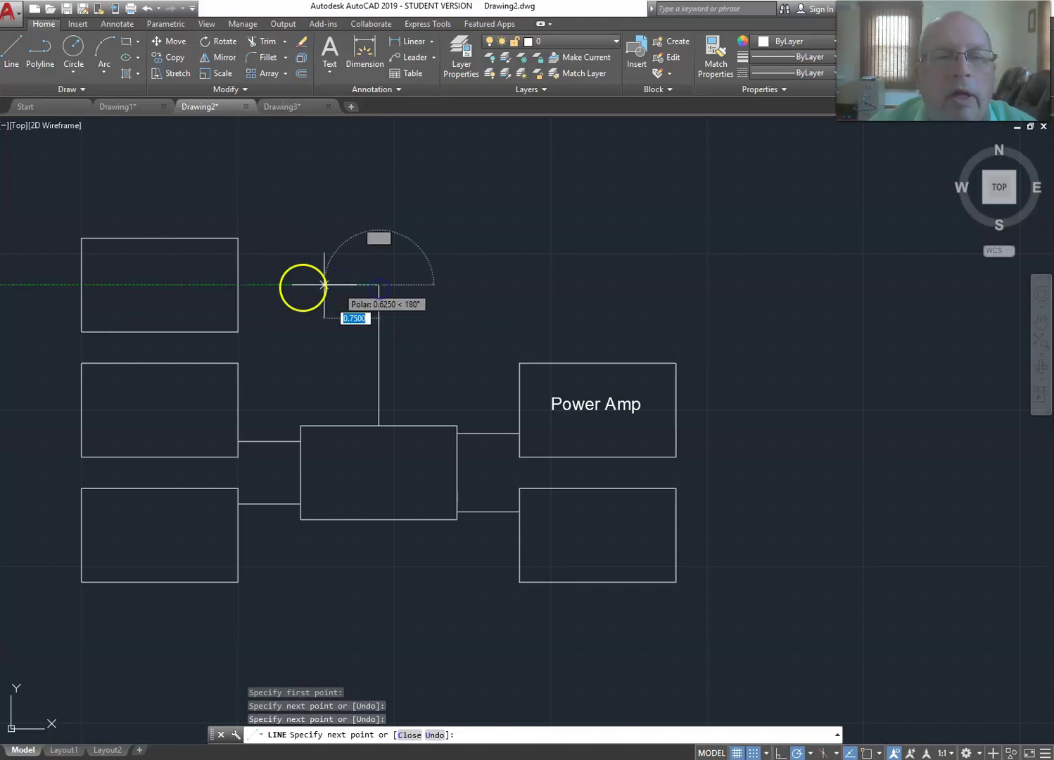
click(238, 284)
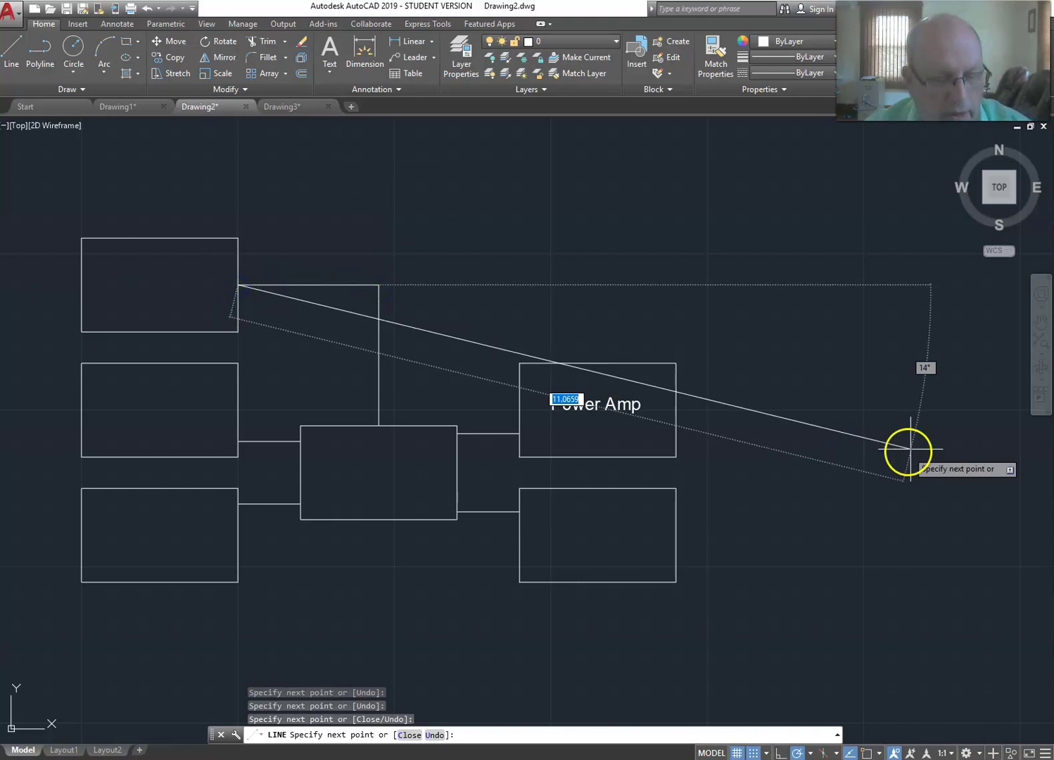
key(Escape)
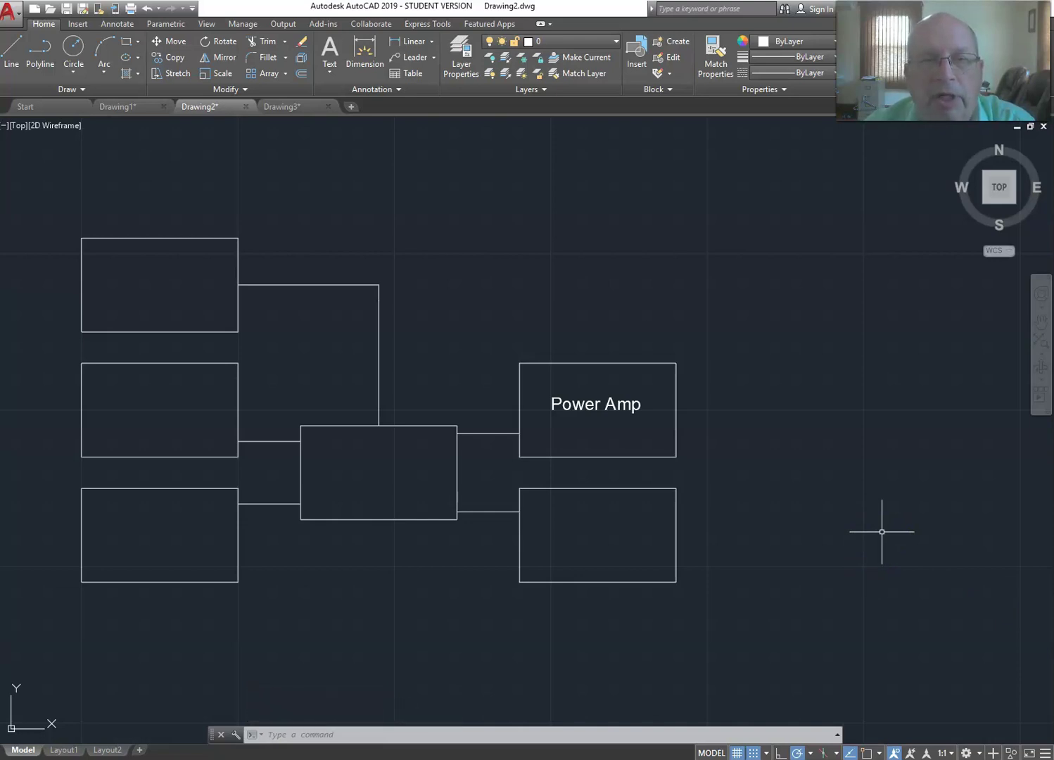
Draw a V-shaped arrowhead with two 45° lines from 19.5000, 12.5000 through the elbow connector's lower end, rising symmetrically on the other side.
click(10, 50)
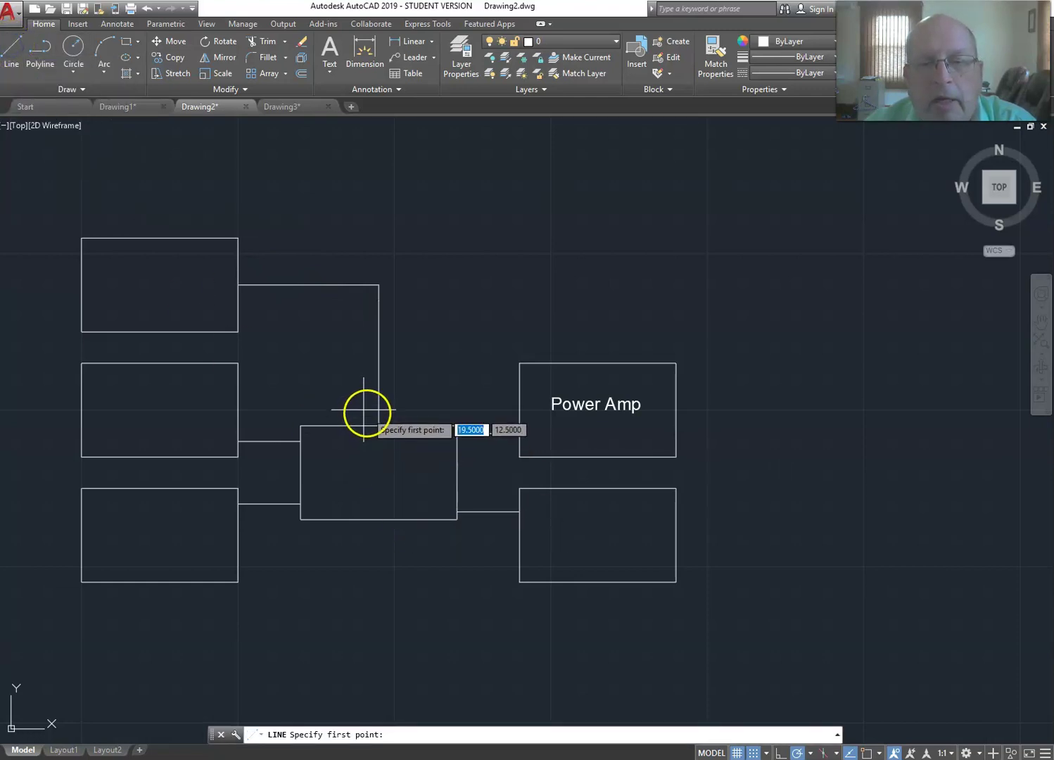
click(364, 410)
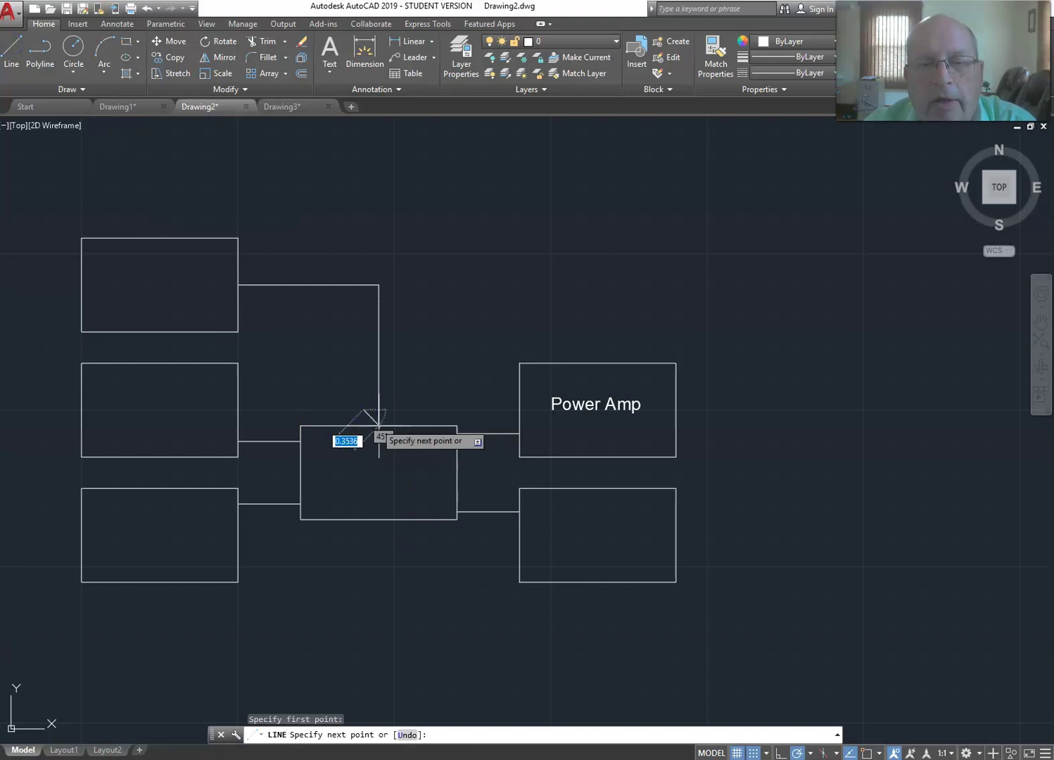
click(378, 424)
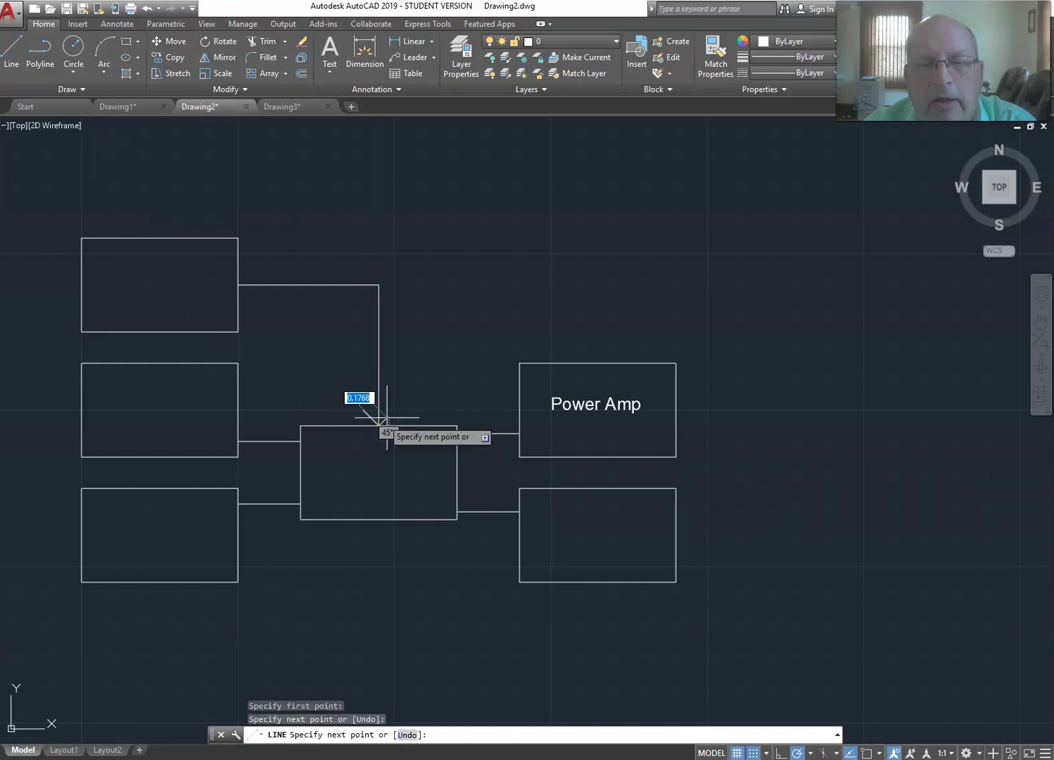
click(393, 410)
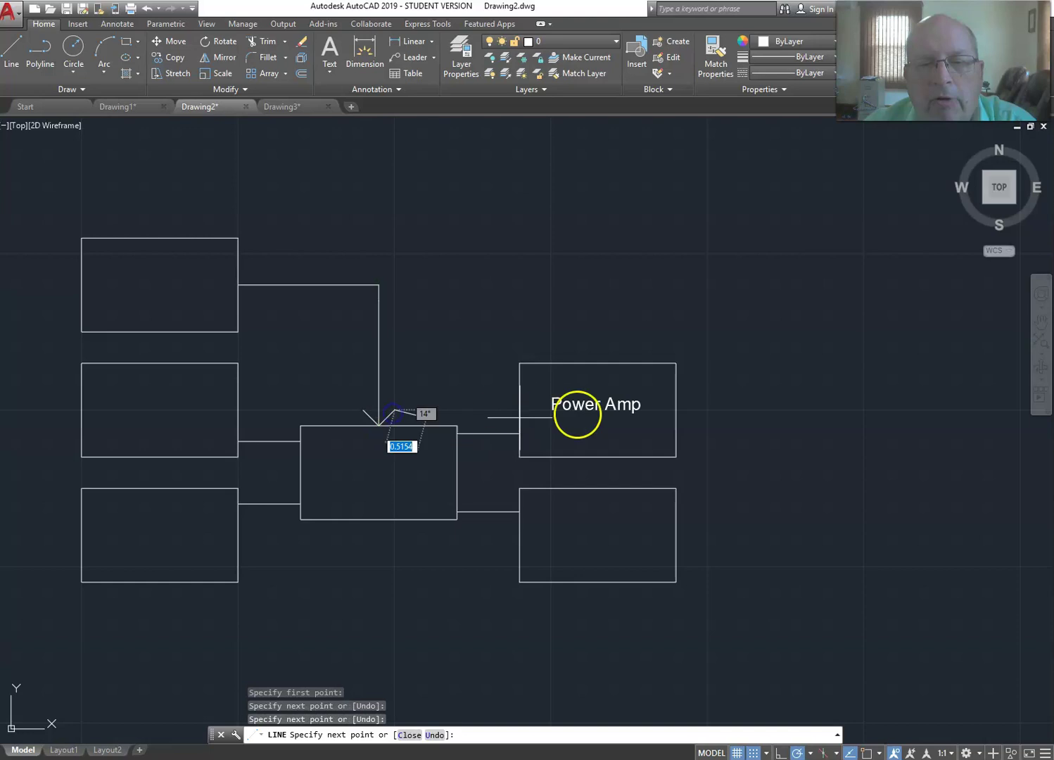
key(Escape)
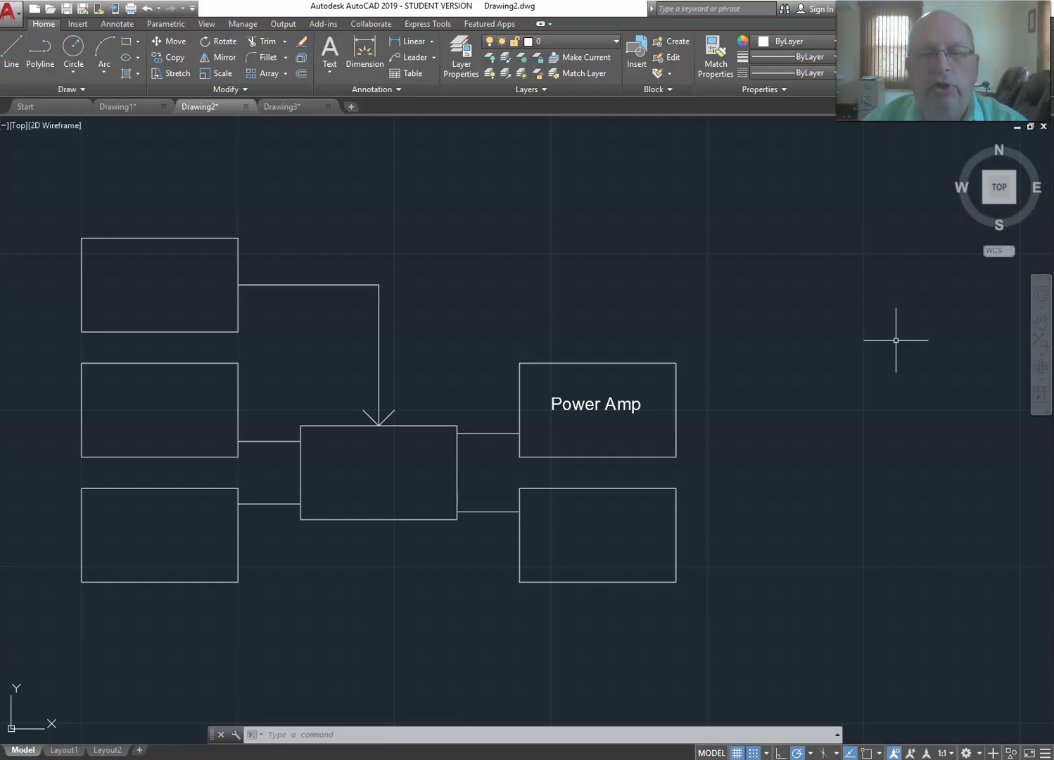
Fill the arrowhead with the SOLID command through 19.5000, 12.5000; 19.7500, 12.2500; and 20.0000, 12.5000.
text(SOLId)
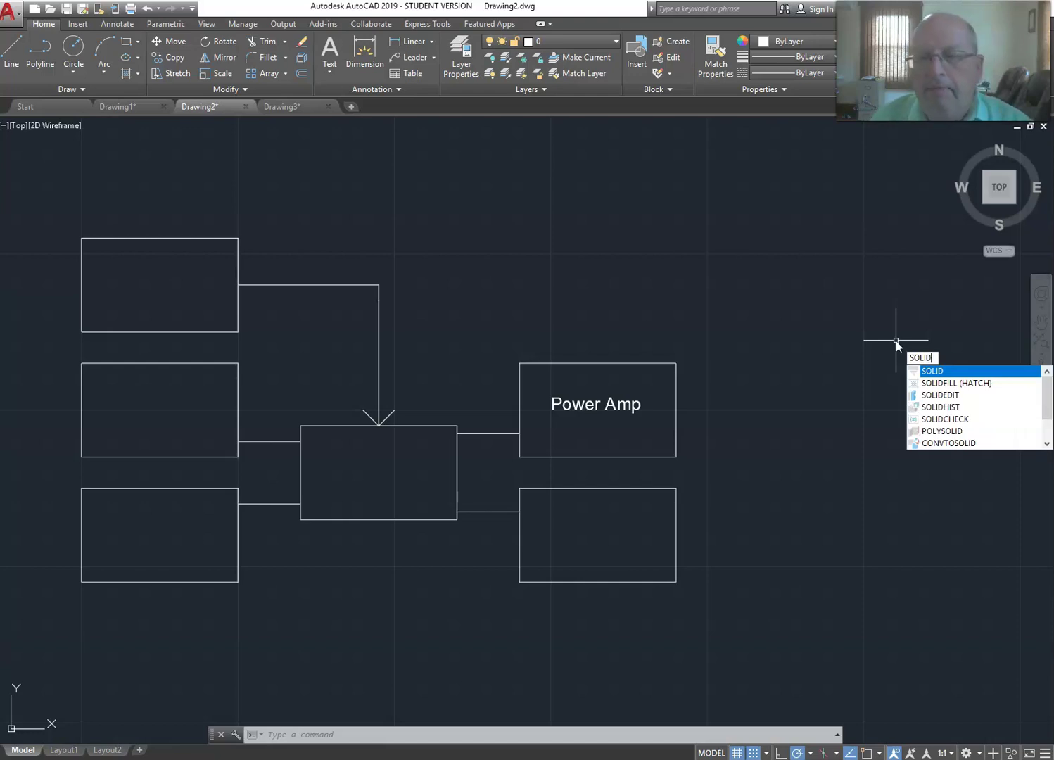
key(Return)
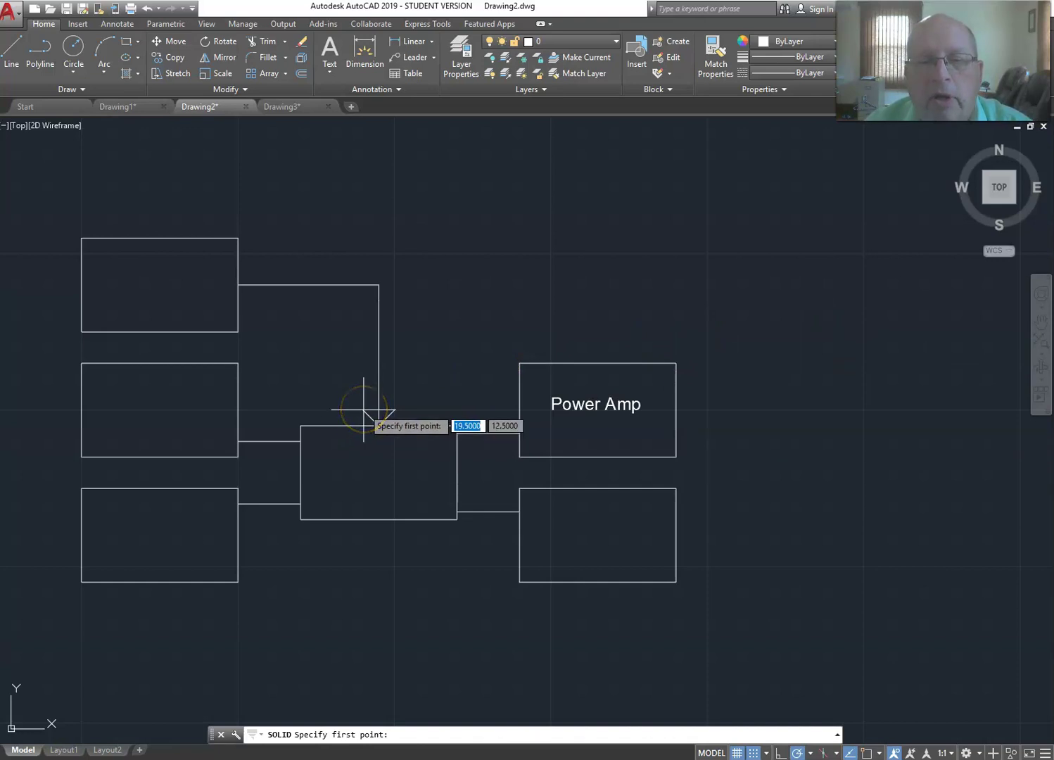
click(363, 412)
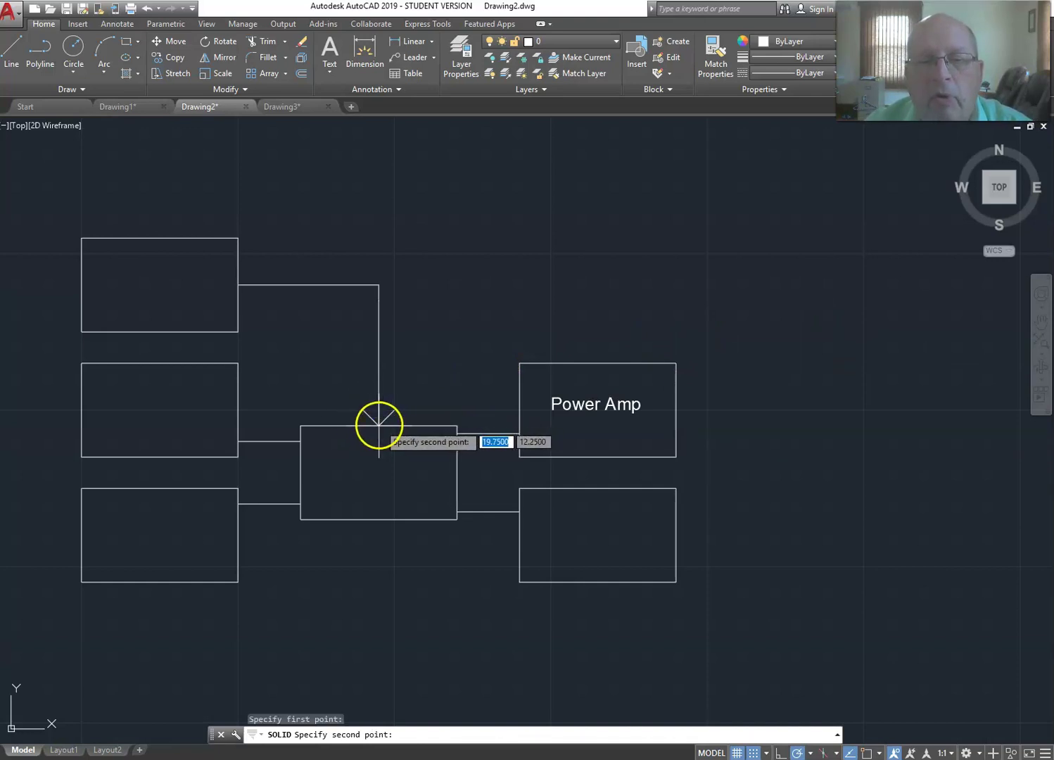
click(379, 425)
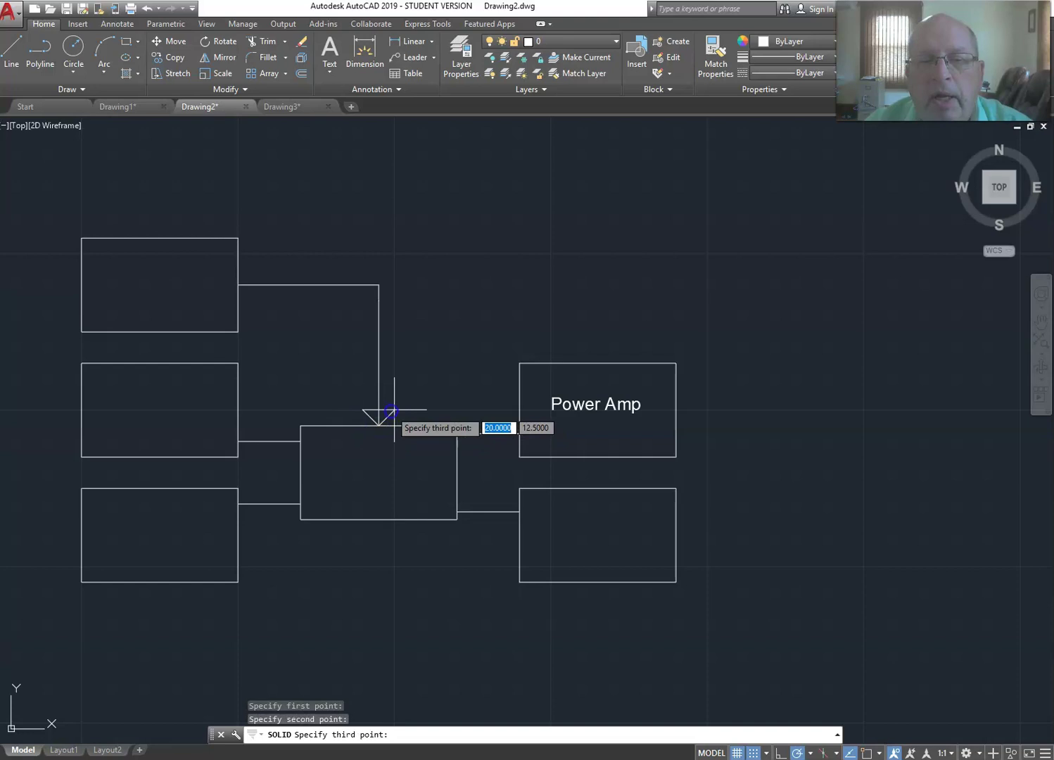
click(394, 409)
click(397, 390)
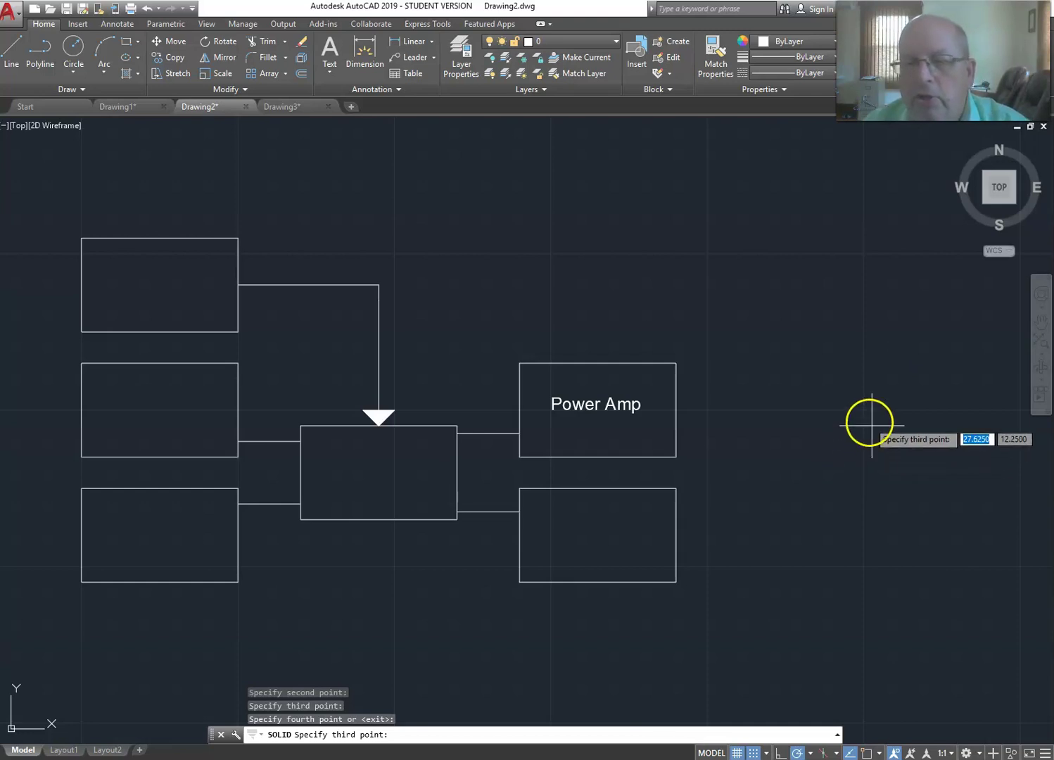
key(Escape)
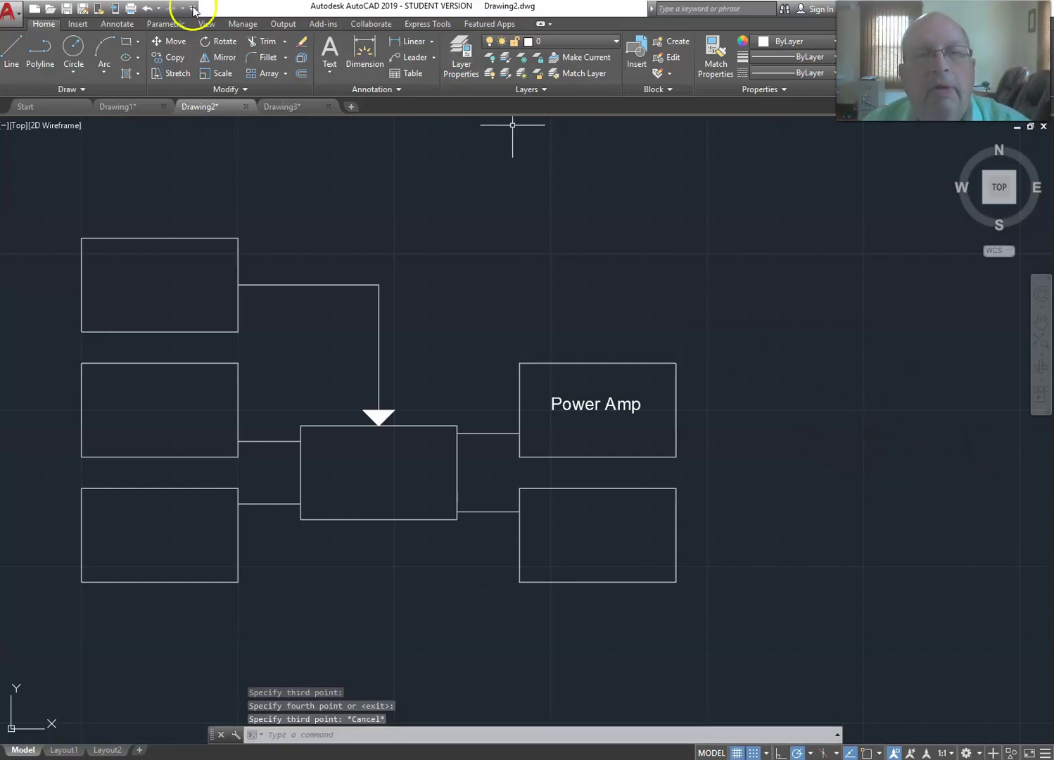
Copy the filled arrowhead by its upper-left corner into open space between the elbow connector and the Power Amp block, with its tip at about 21.5, 14.75.
click(176, 58)
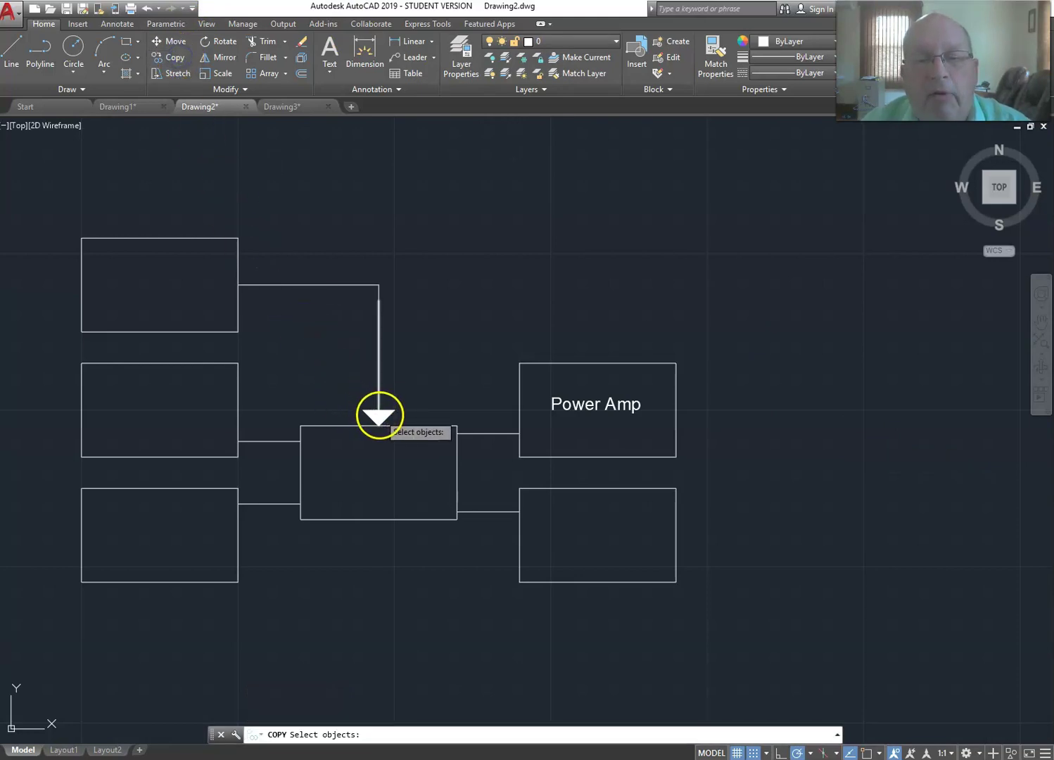
click(379, 416)
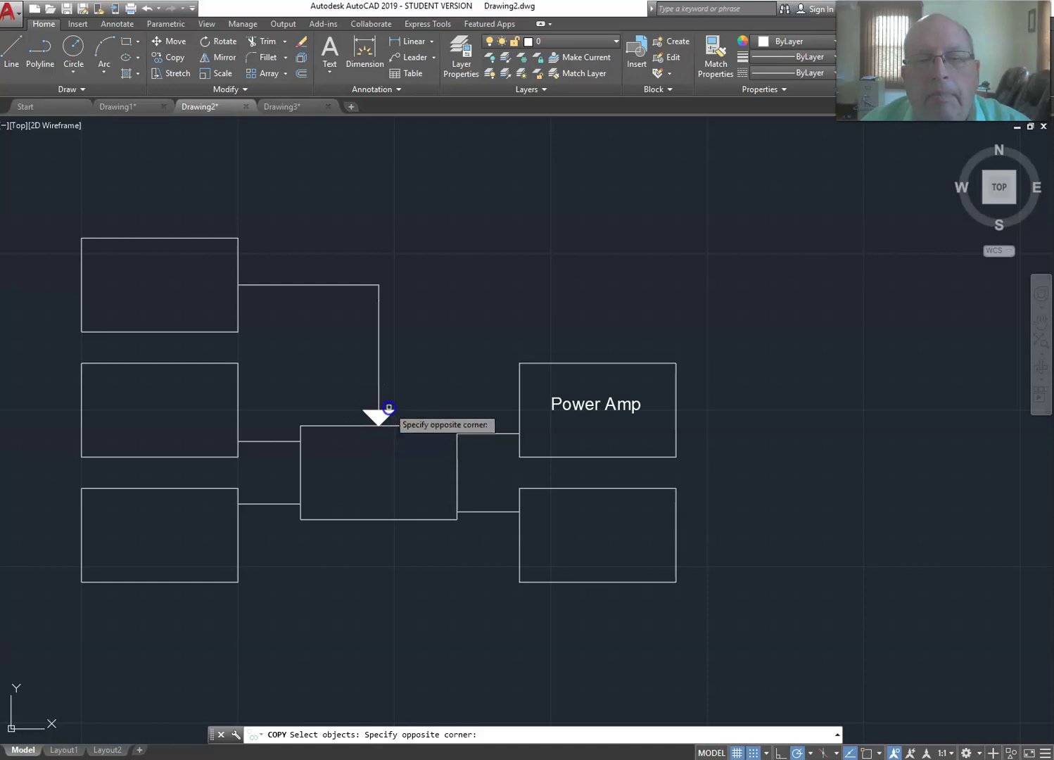
click(391, 409)
click(392, 410)
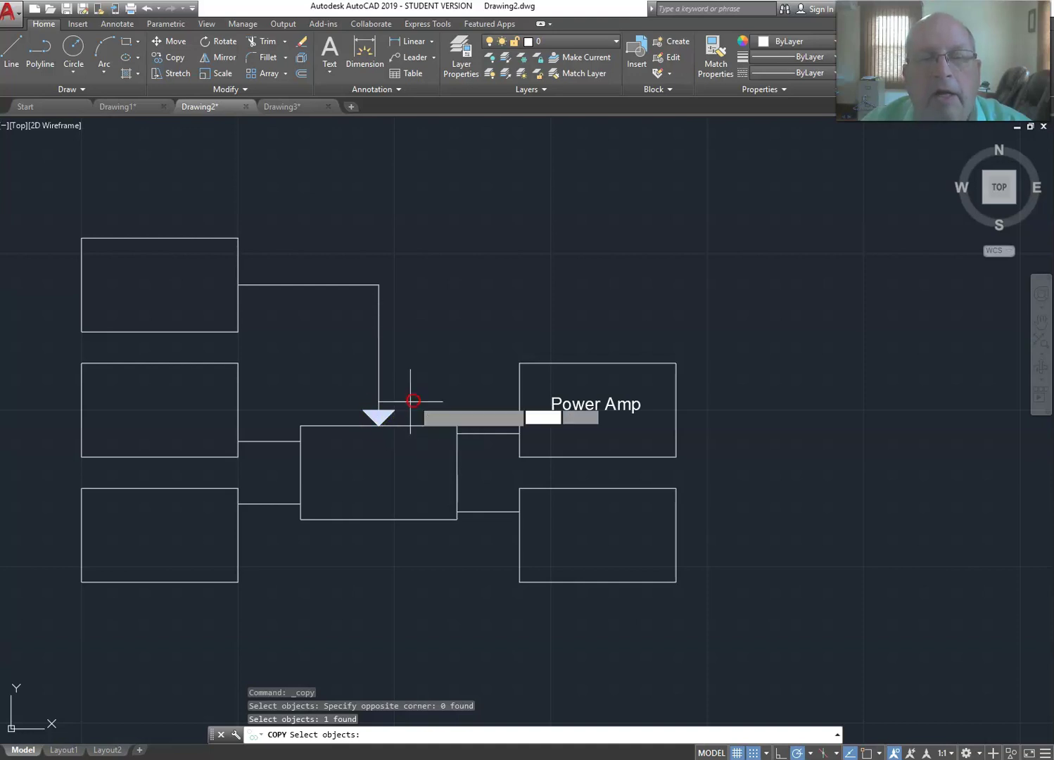
key(Return)
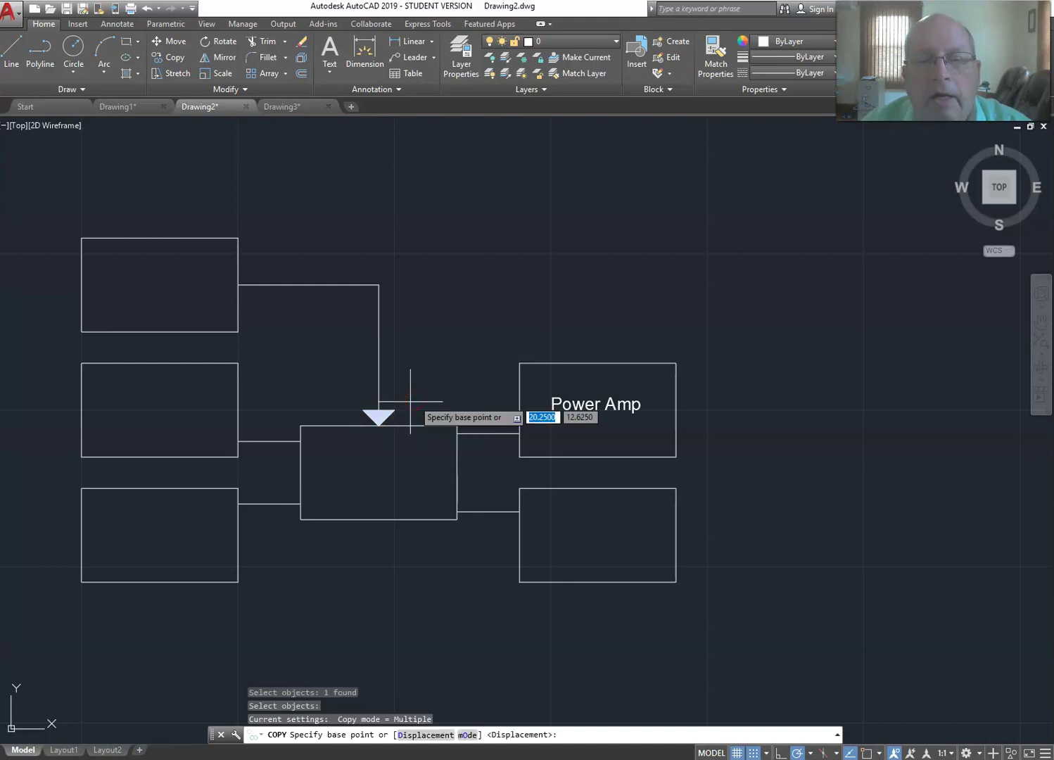
click(364, 410)
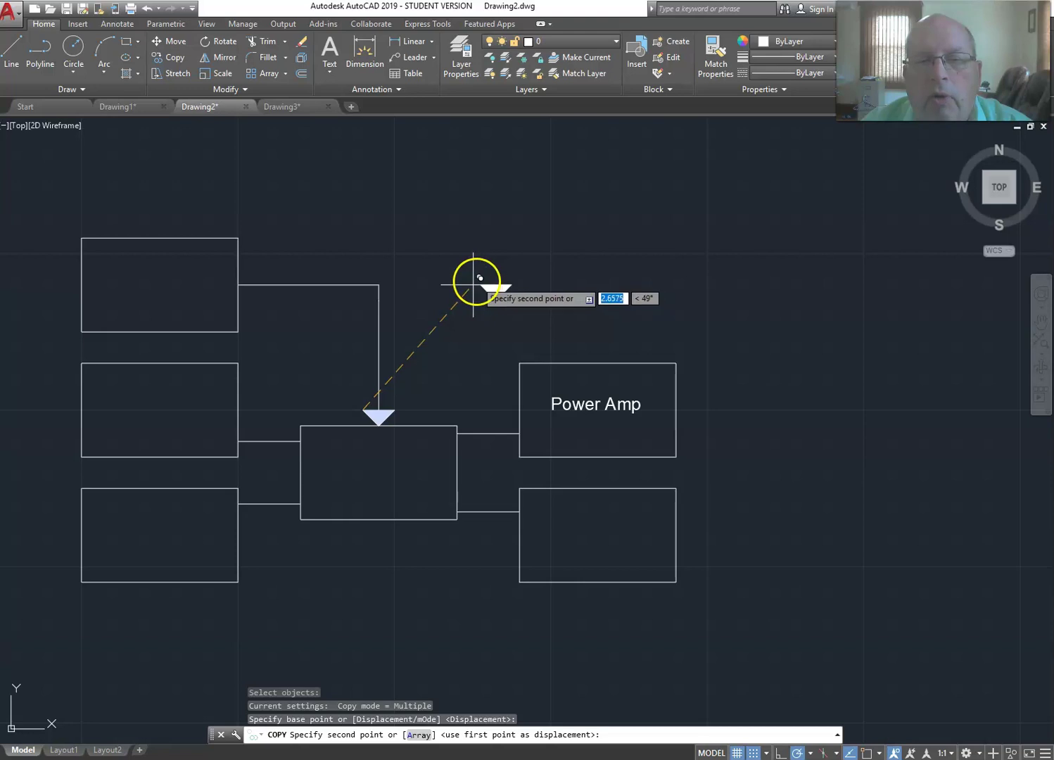
click(473, 252)
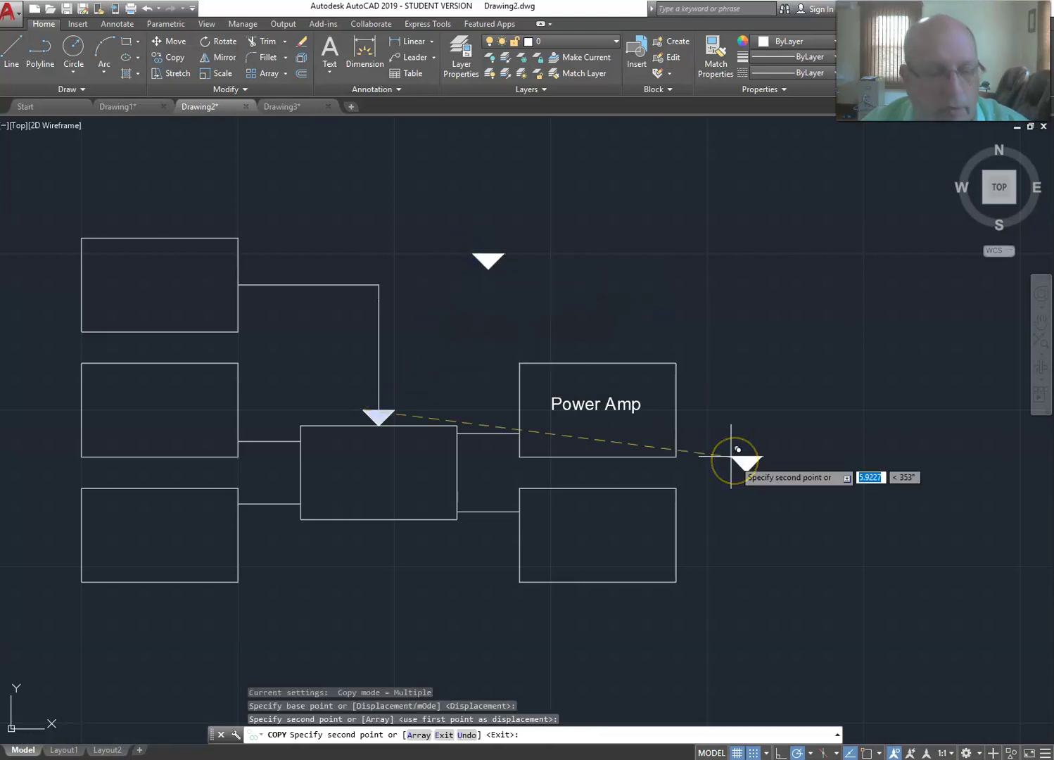
key(Escape)
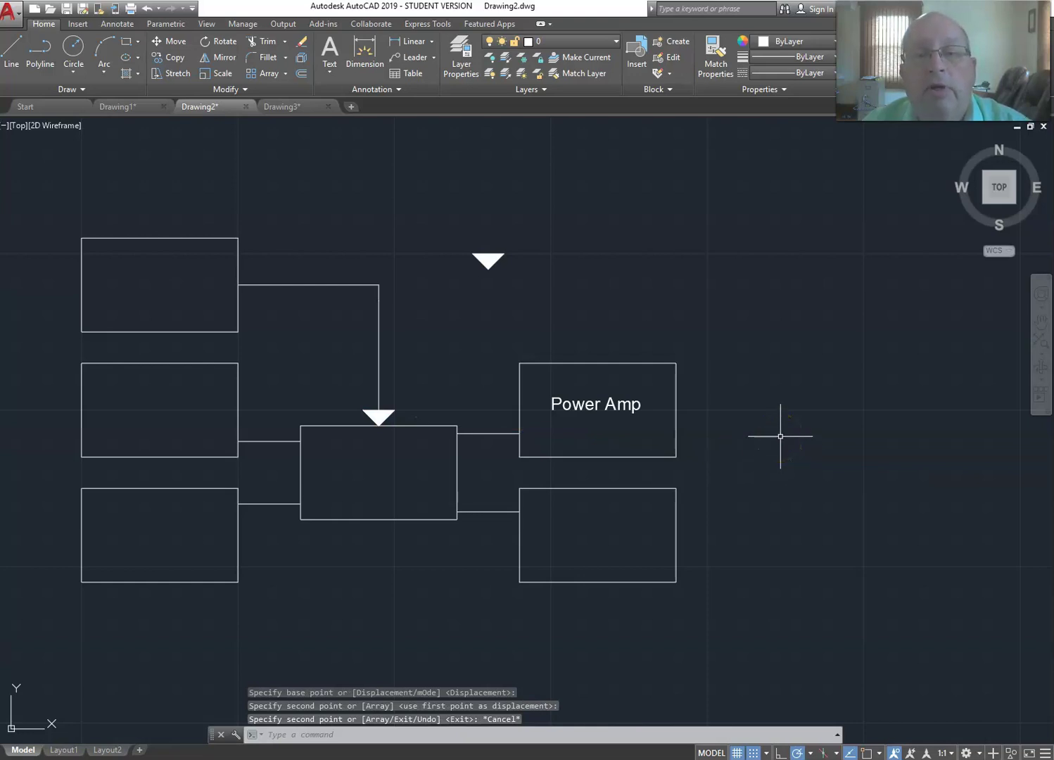
Try to rotate the spare arrowhead about its tip by picking the rotation angle on screen.
click(219, 40)
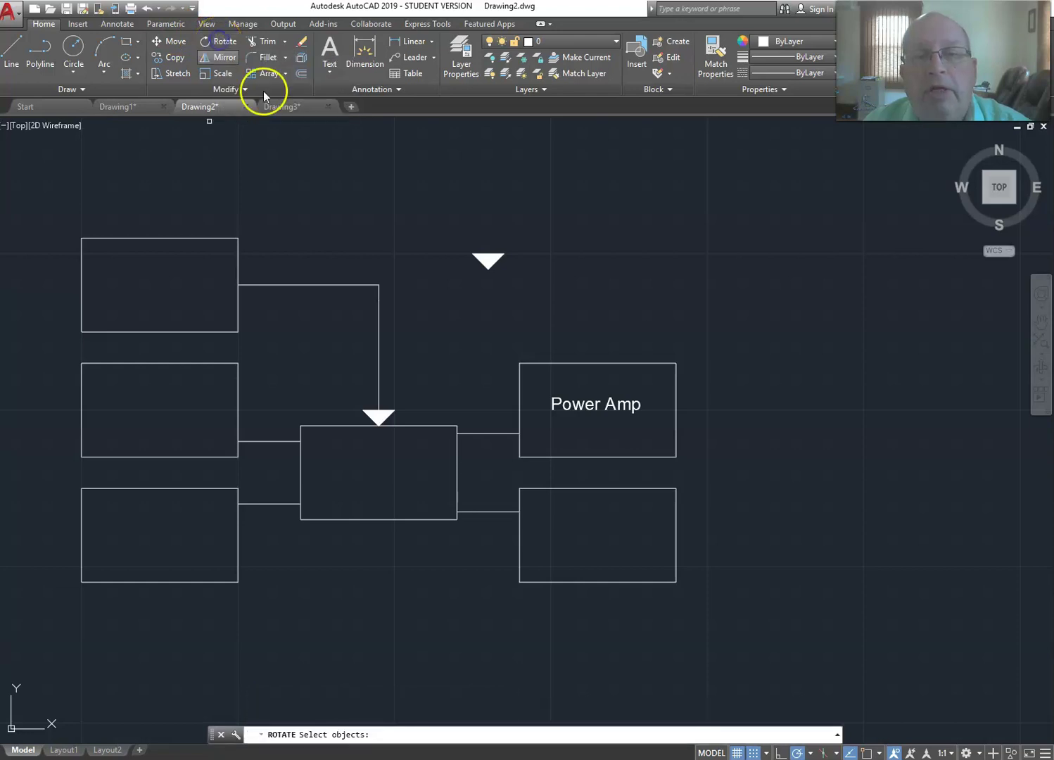
click(478, 254)
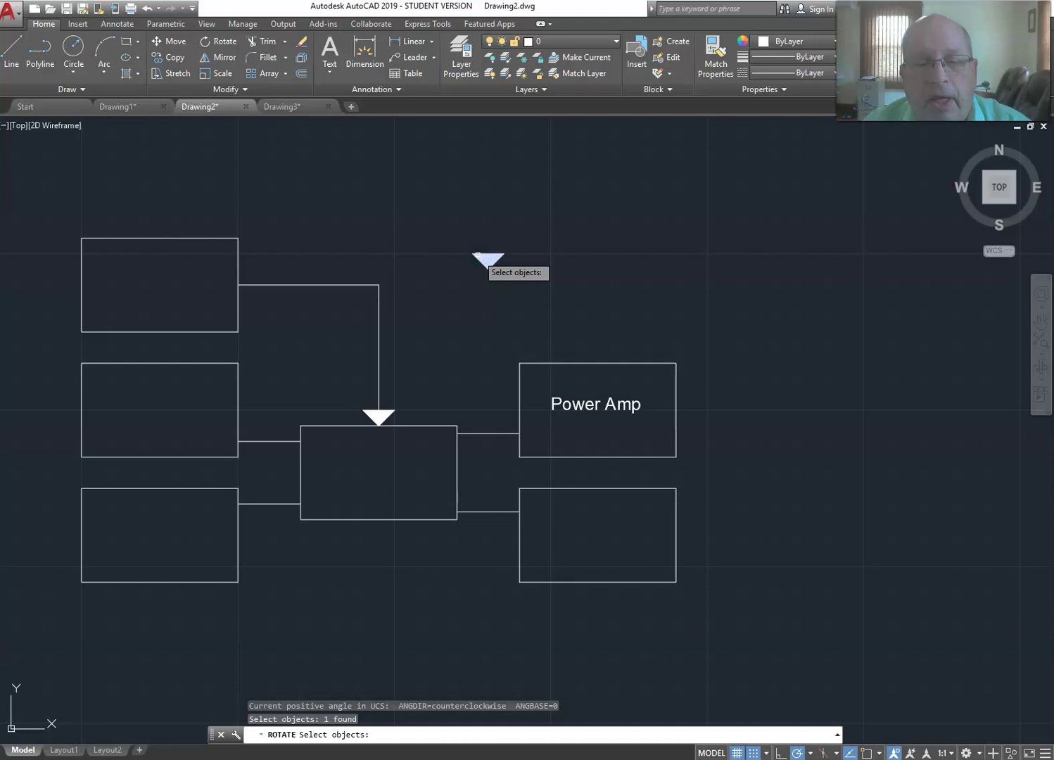
right_click(478, 255)
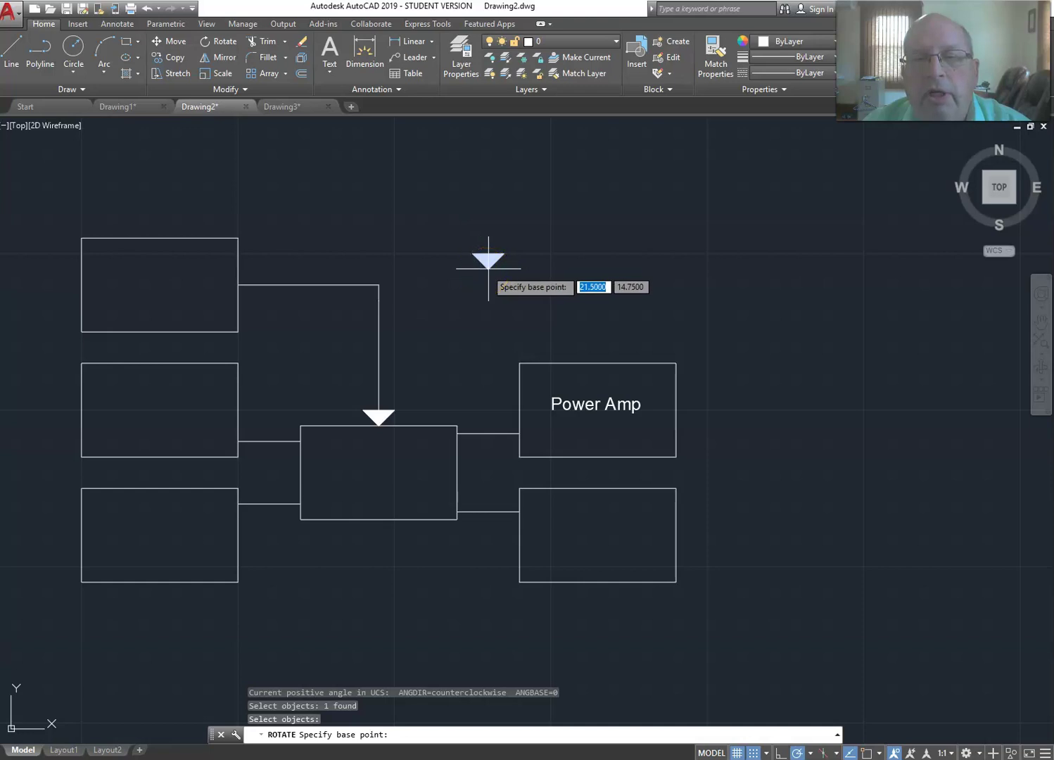
click(489, 268)
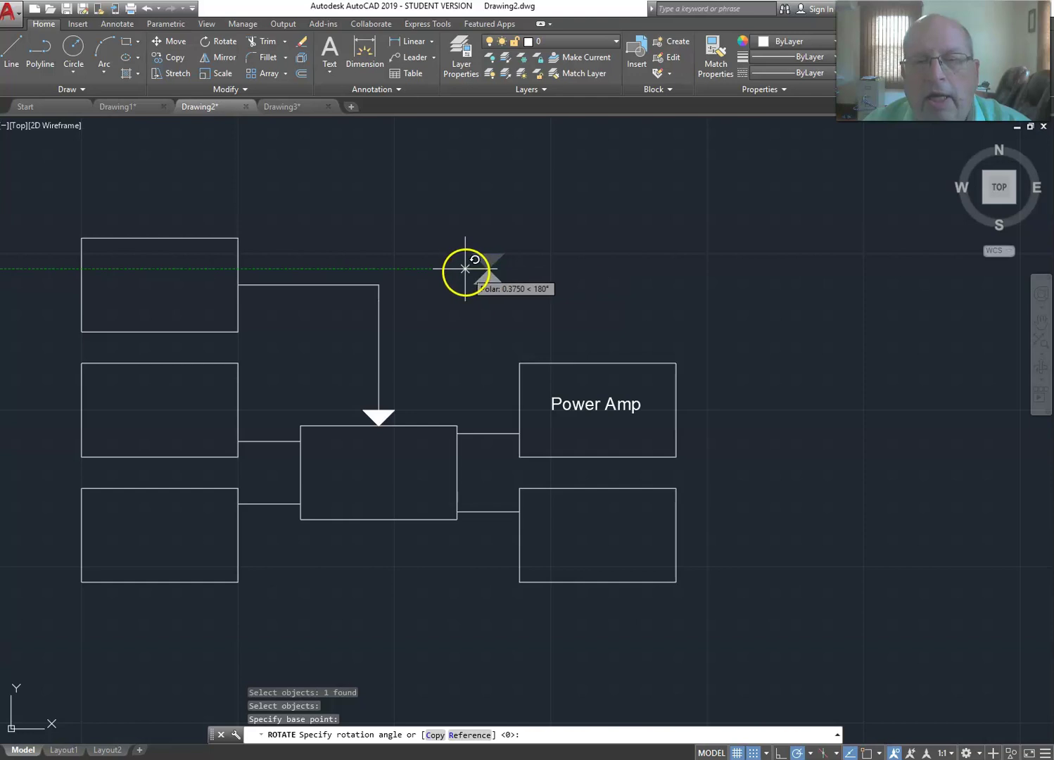
click(488, 239)
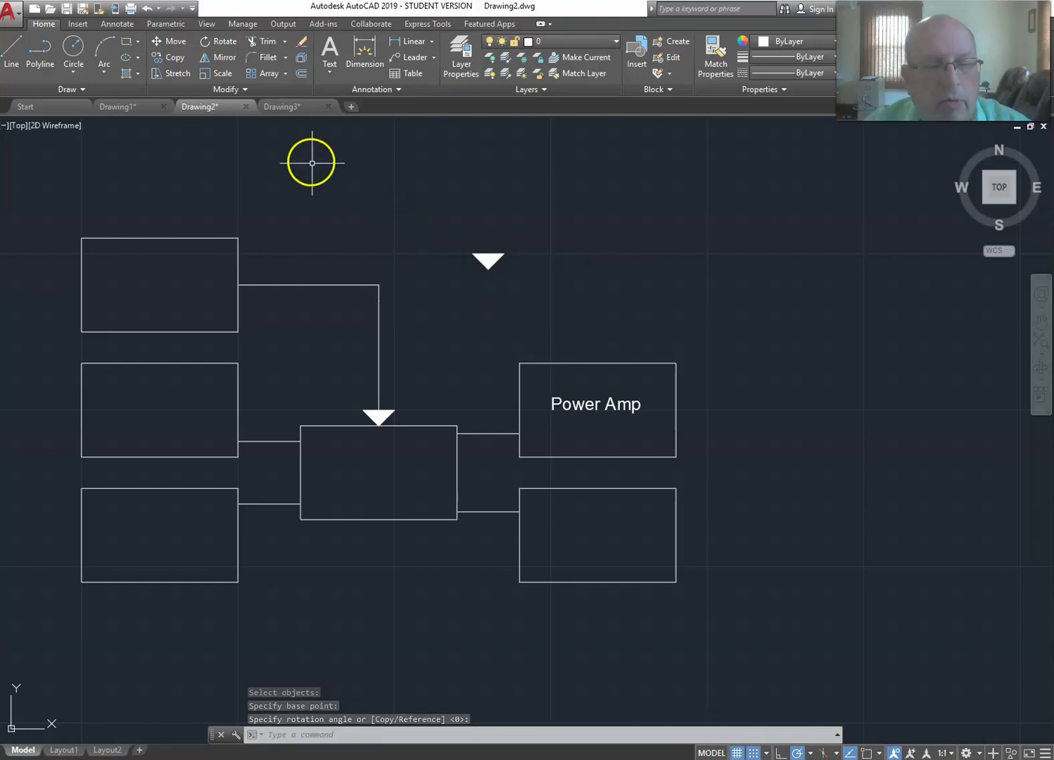
Rotate the spare arrowhead 90° counterclockwise about its tip at 21.5000, 14.7500 so that it points right.
click(231, 43)
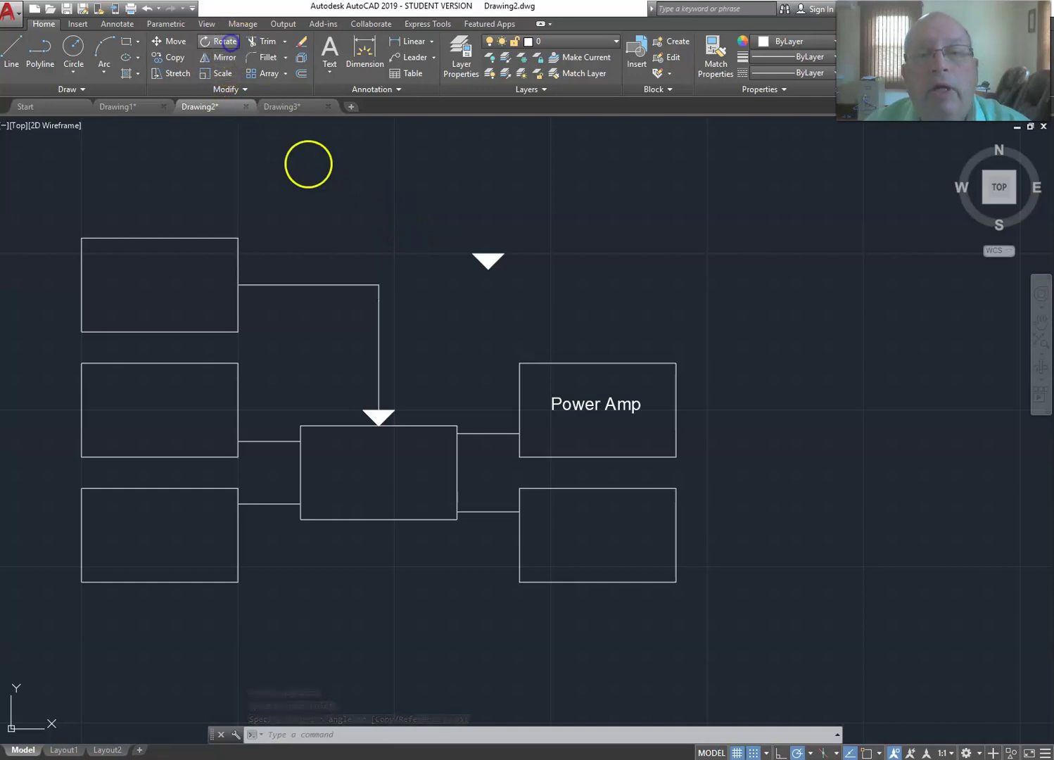
click(493, 259)
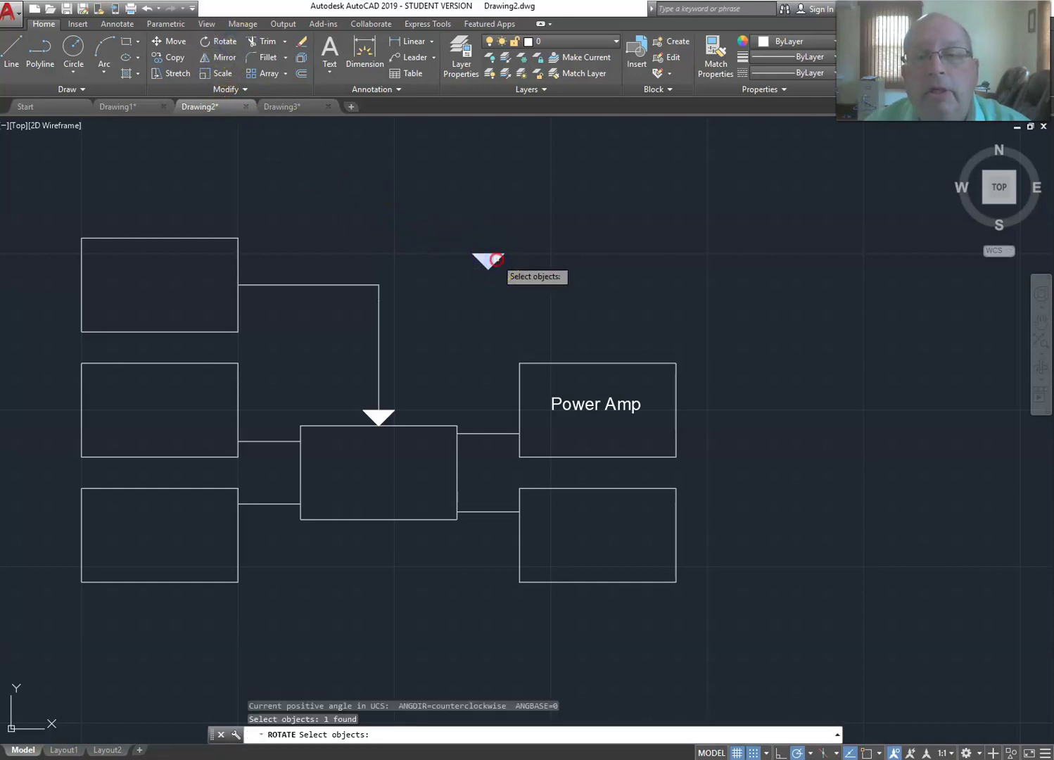
key(Return)
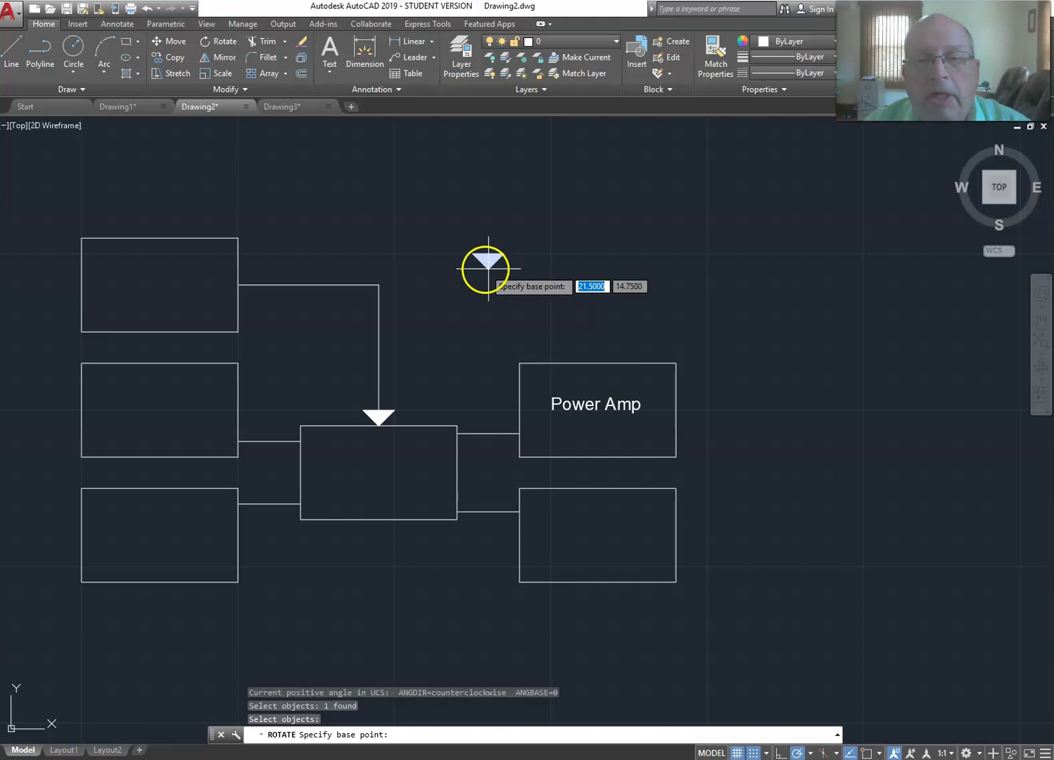
click(487, 268)
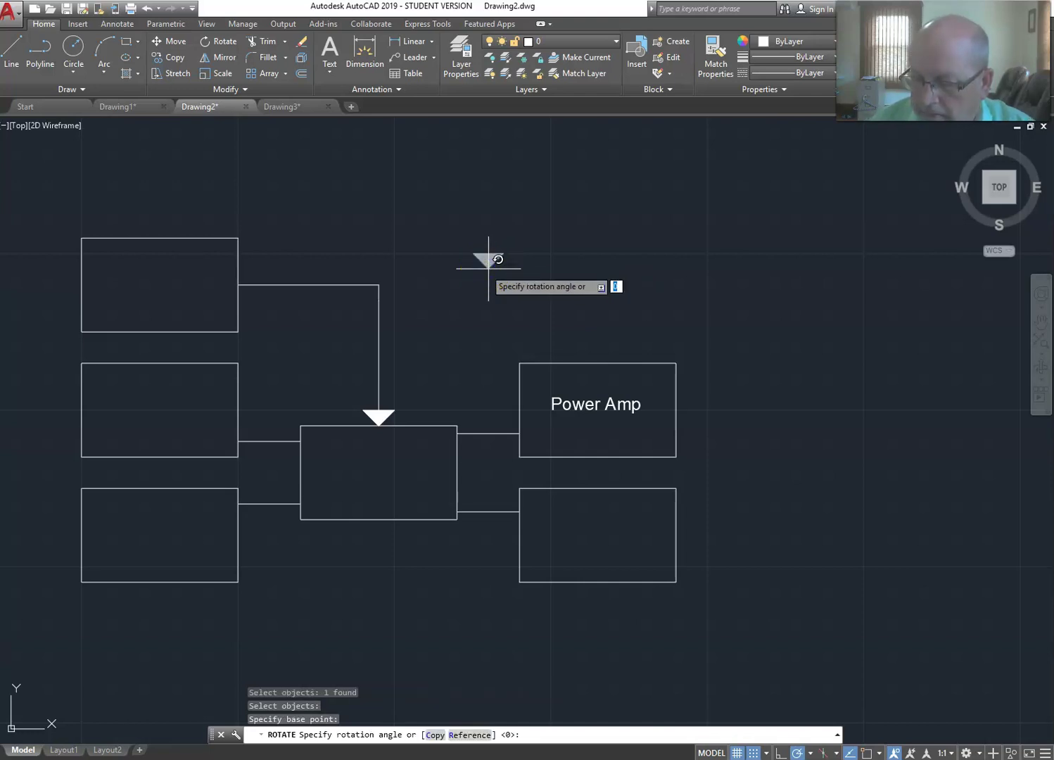
key(Return)
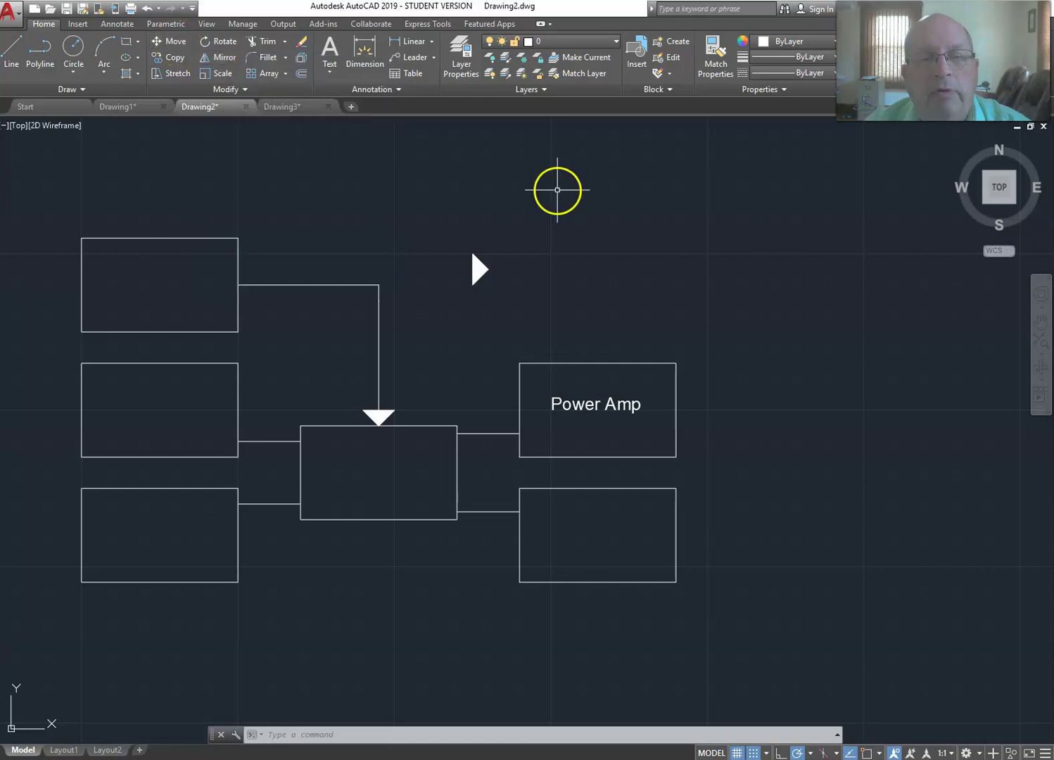
Copy the right-pointing arrowhead by its tip to the right ends of all four straight connectors, at the block edges they meet.
click(177, 64)
click(474, 286)
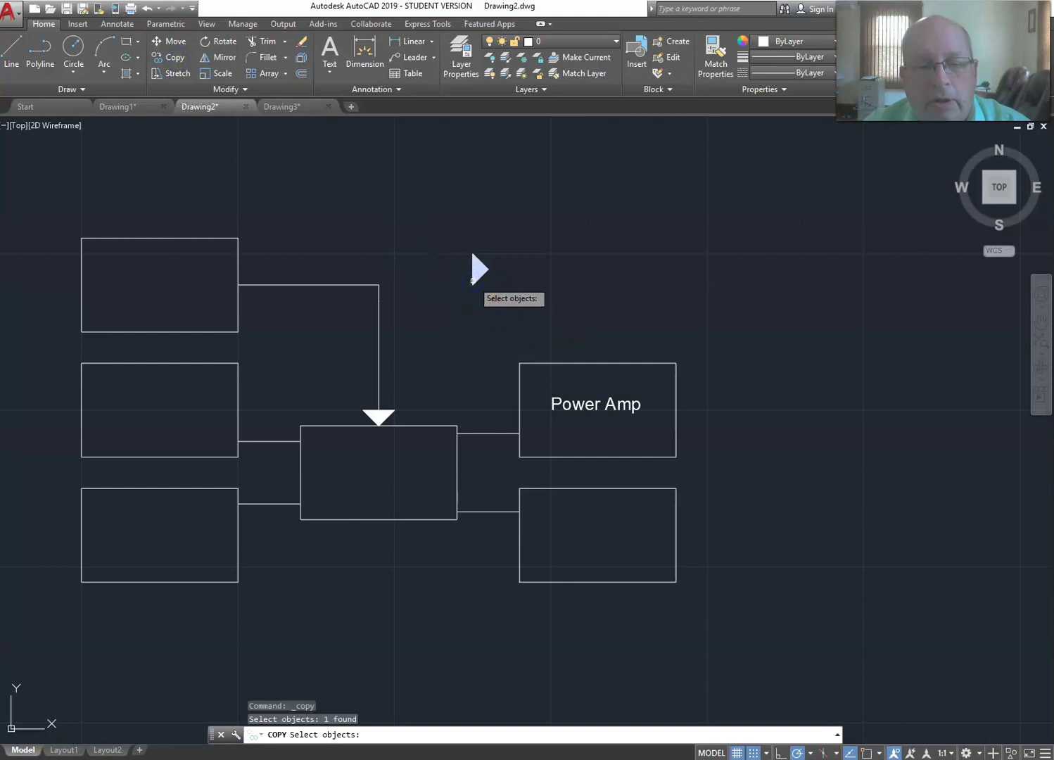
key(Return)
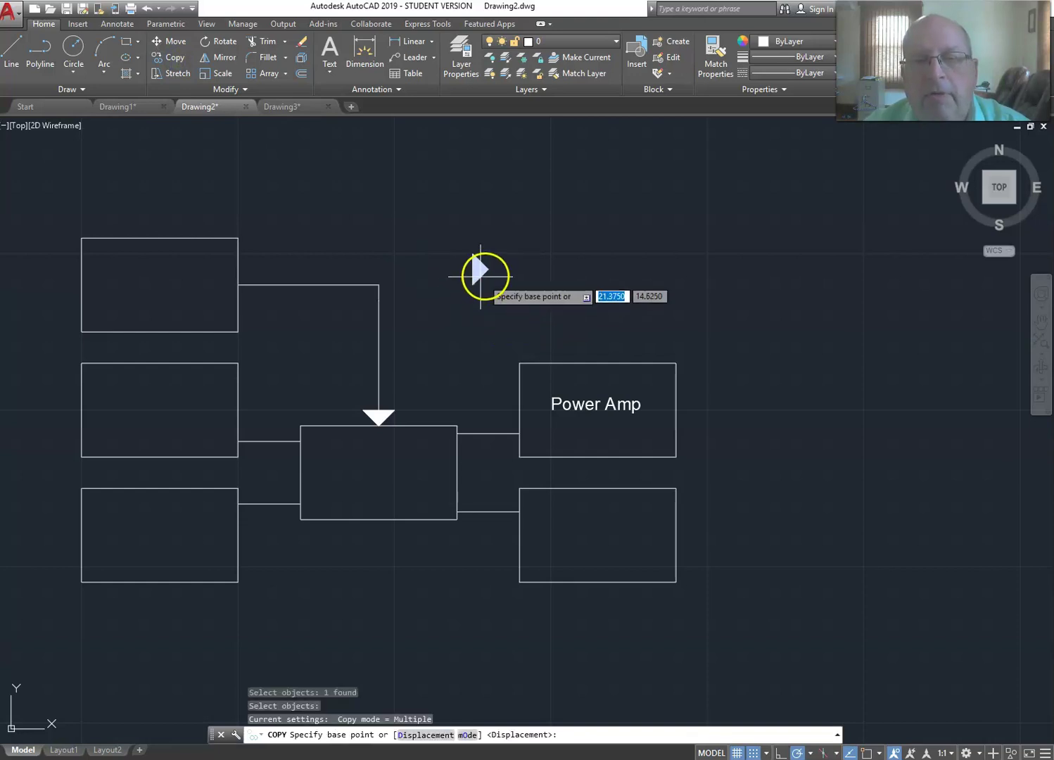
click(489, 268)
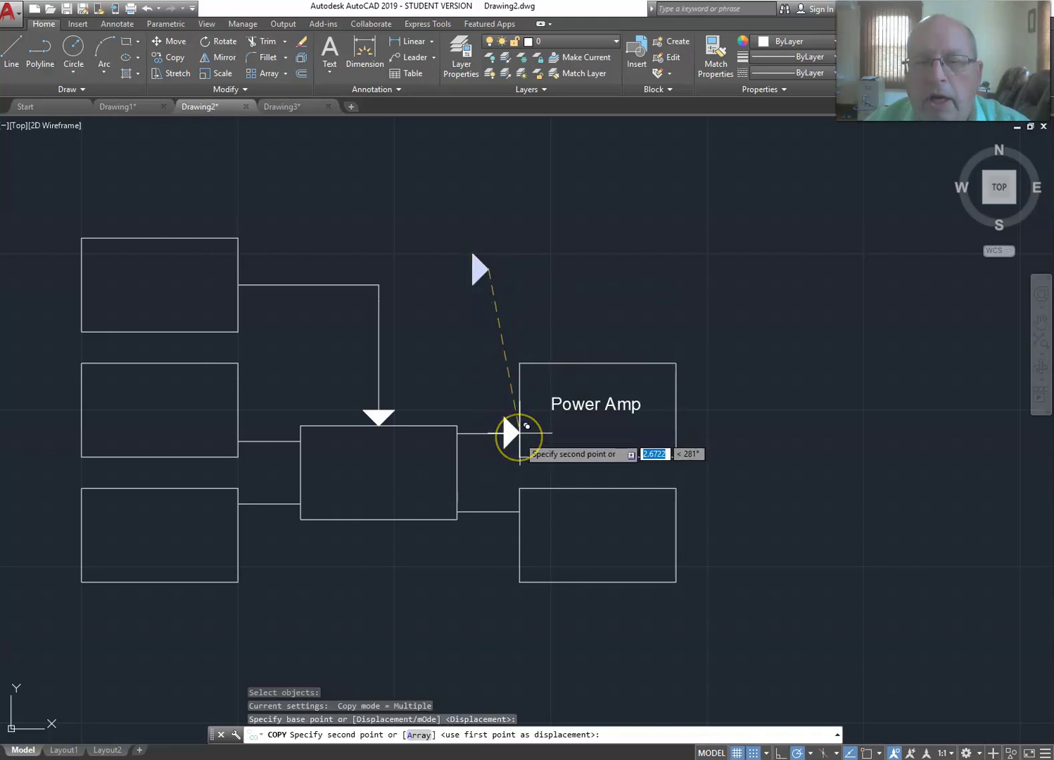
click(519, 433)
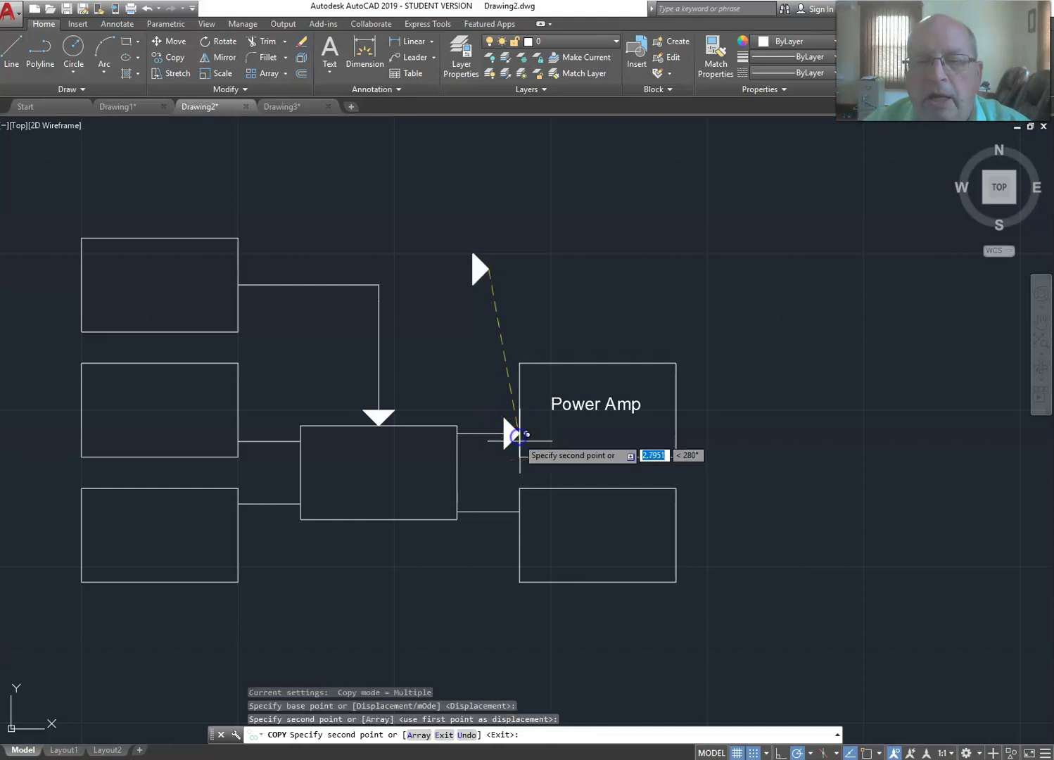
click(520, 510)
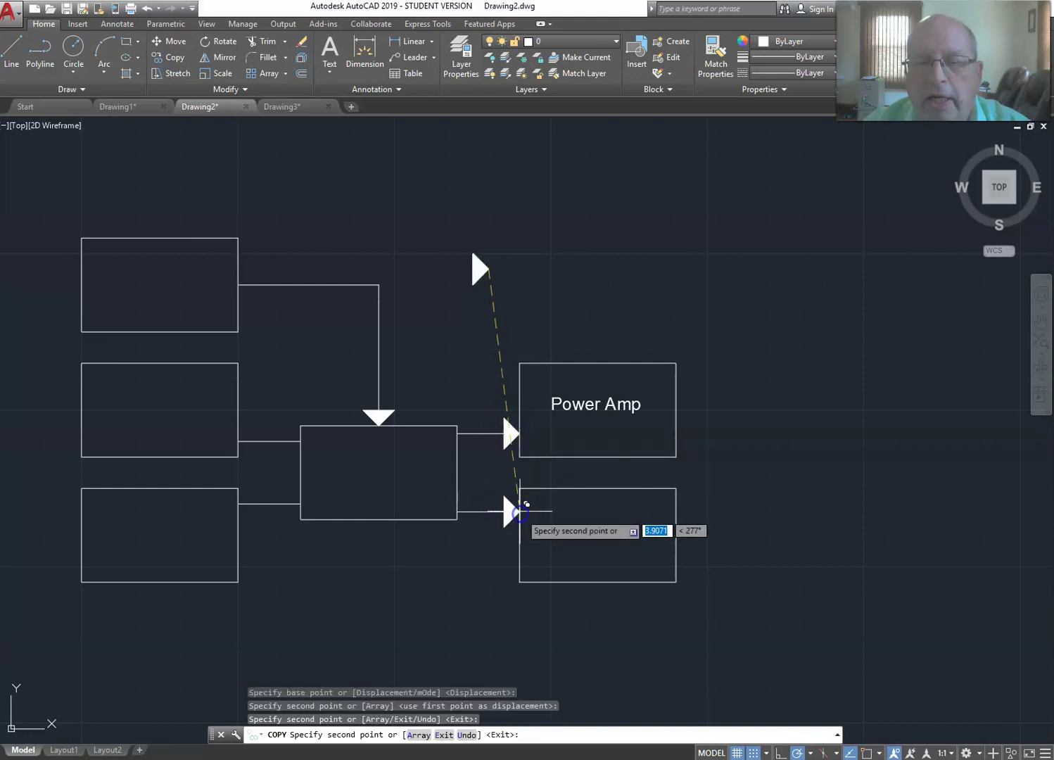
click(301, 503)
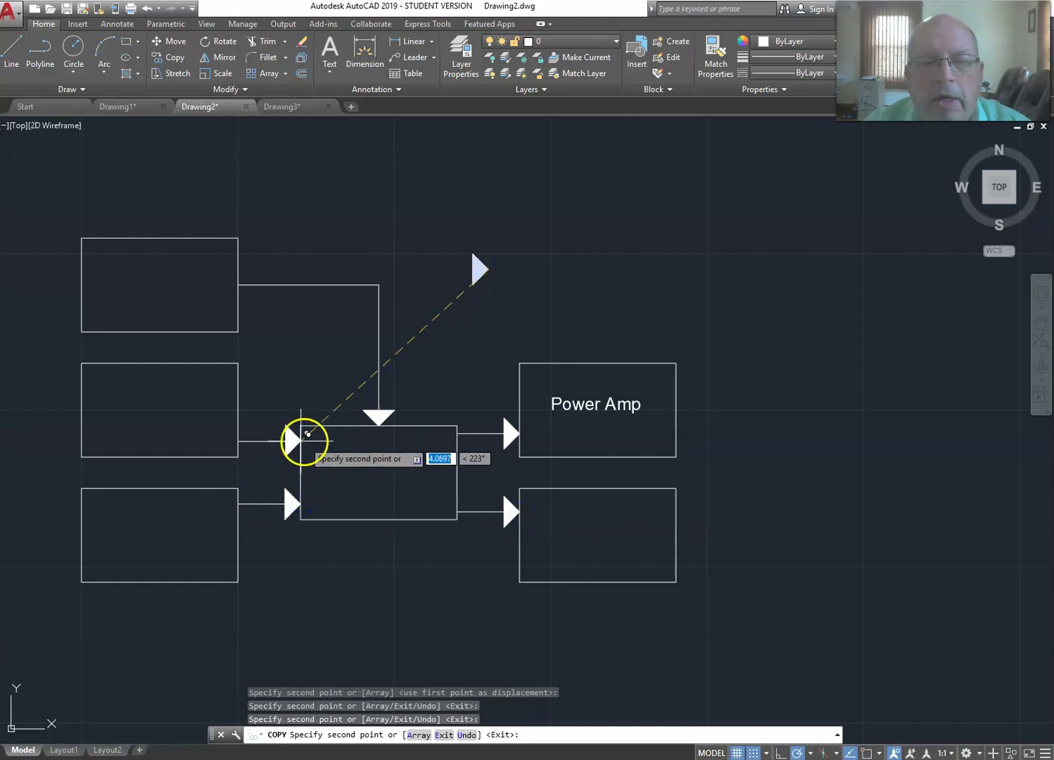
click(304, 442)
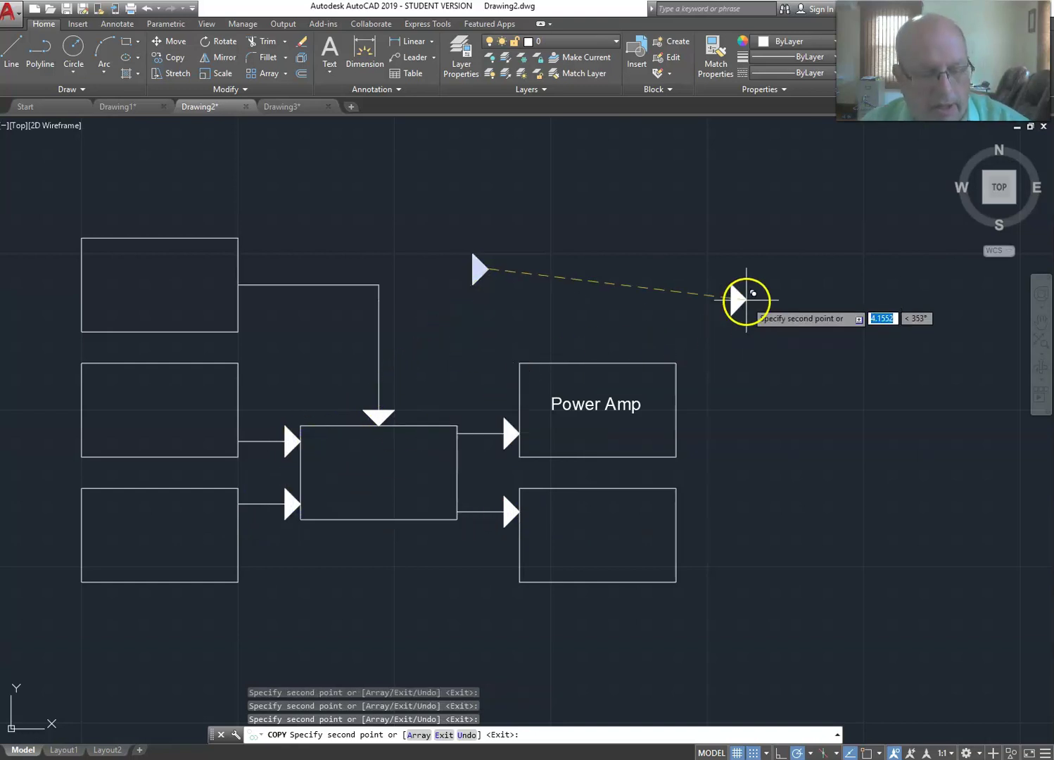
key(Escape)
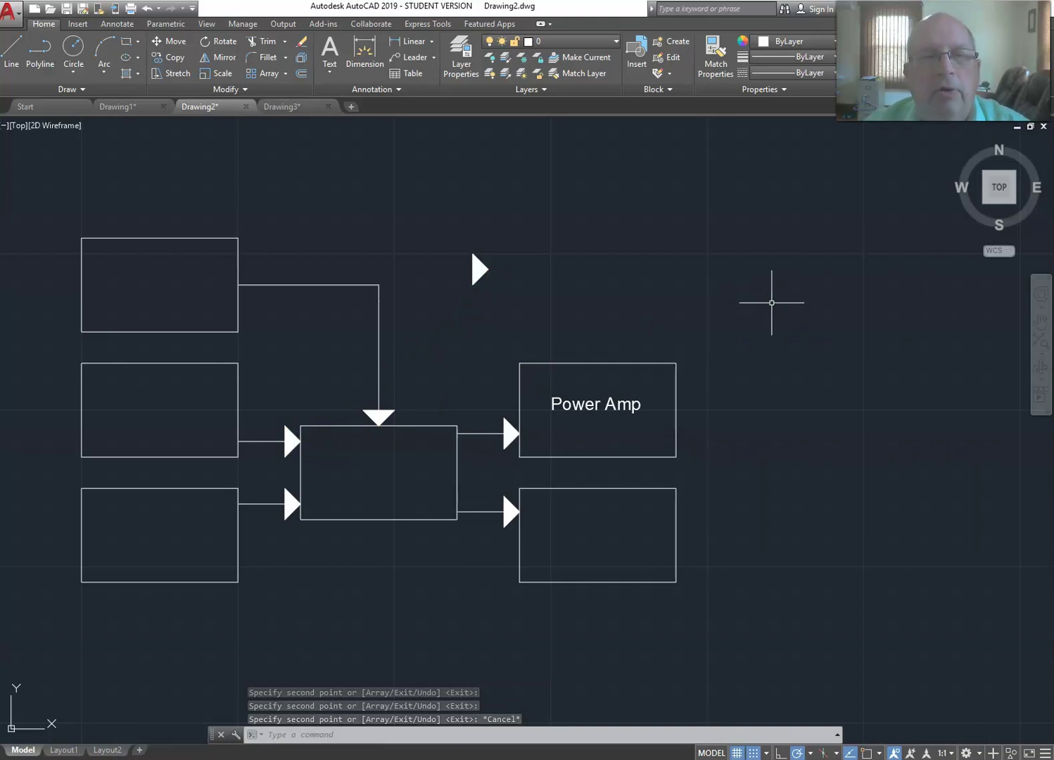
Delete the spare right-pointing arrowhead left in open space above the centre block.
click(766, 299)
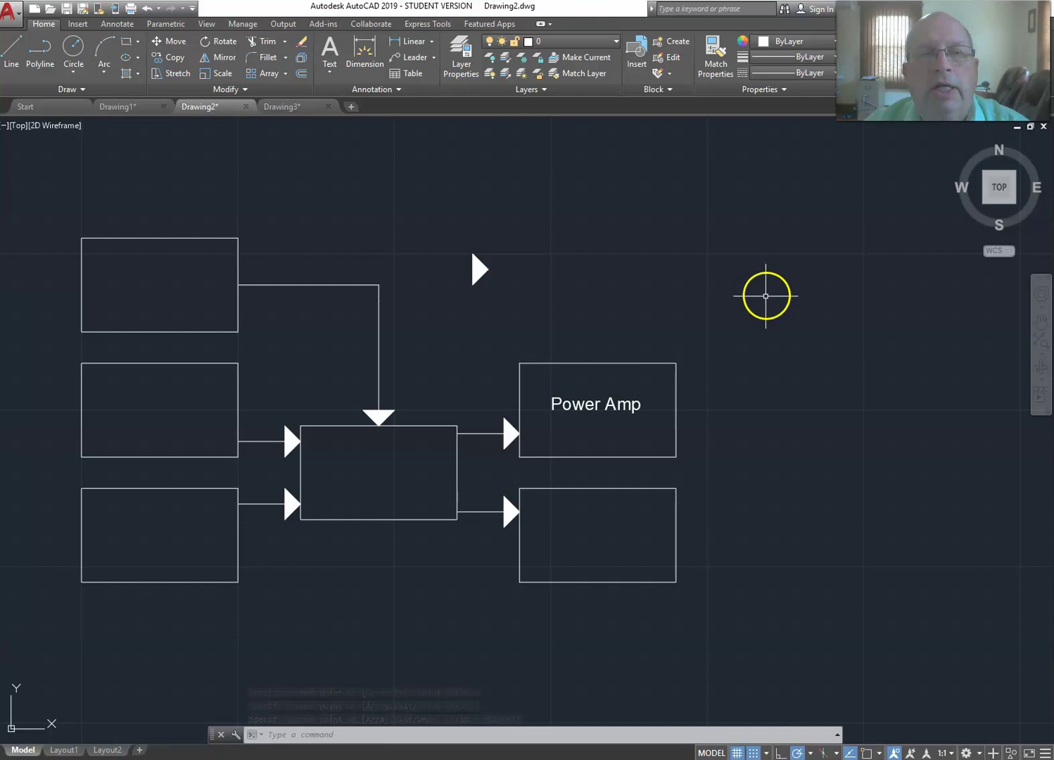
click(478, 276)
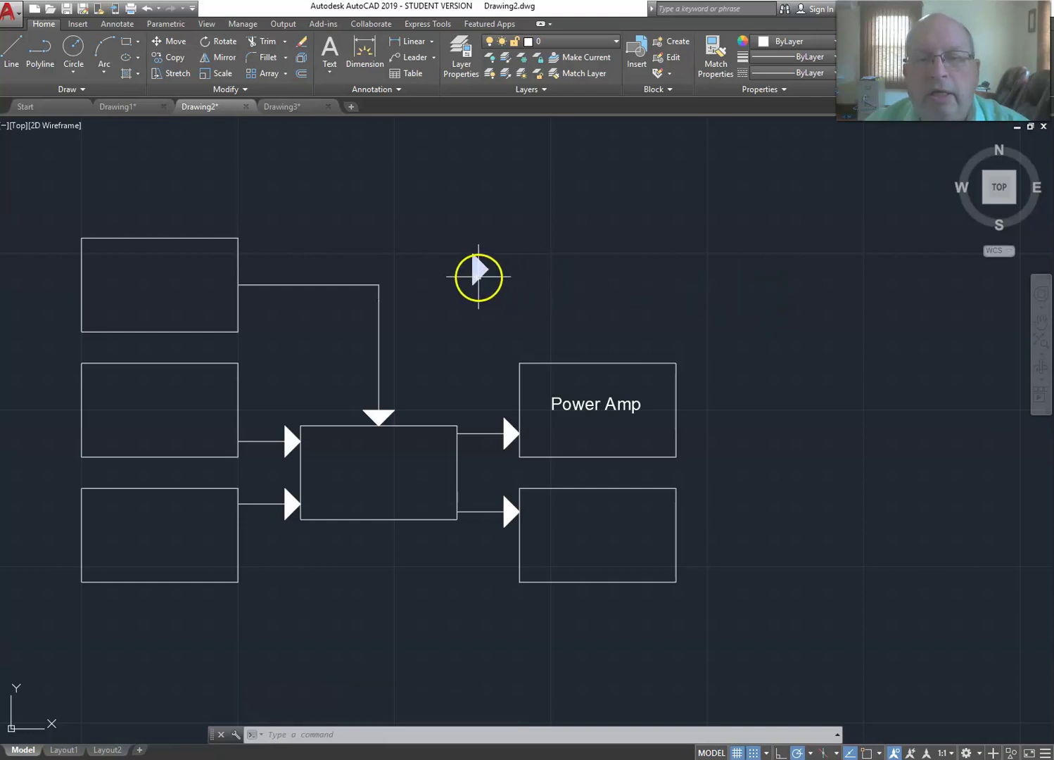
click(575, 276)
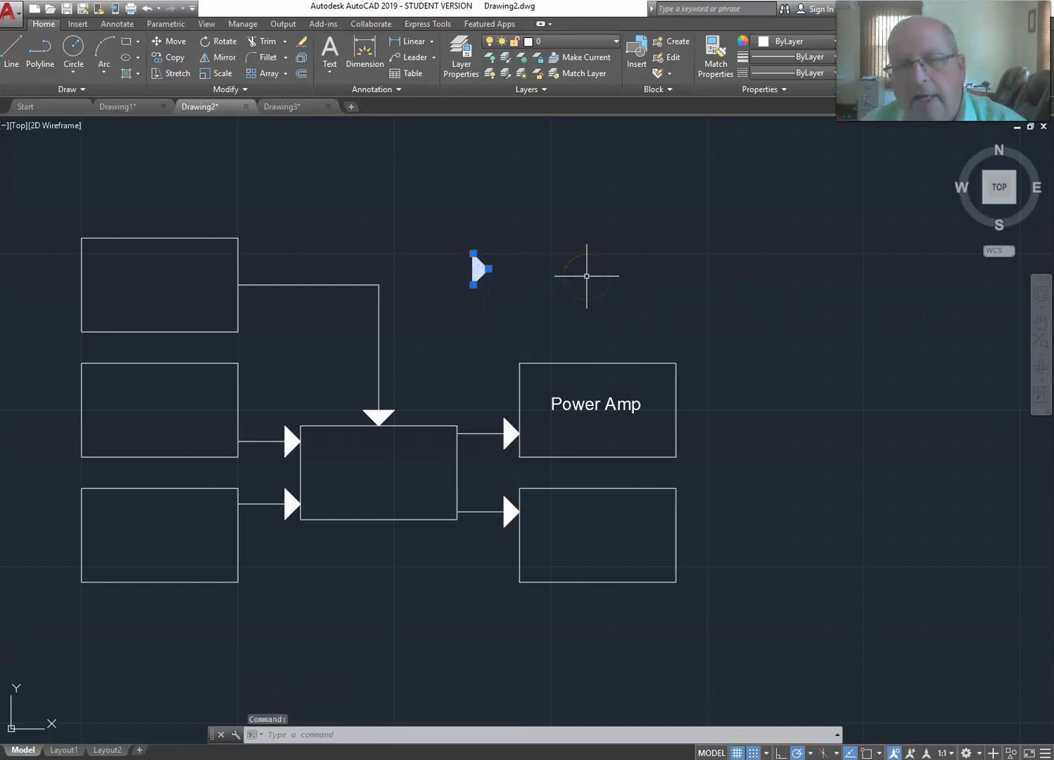
key(Delete)
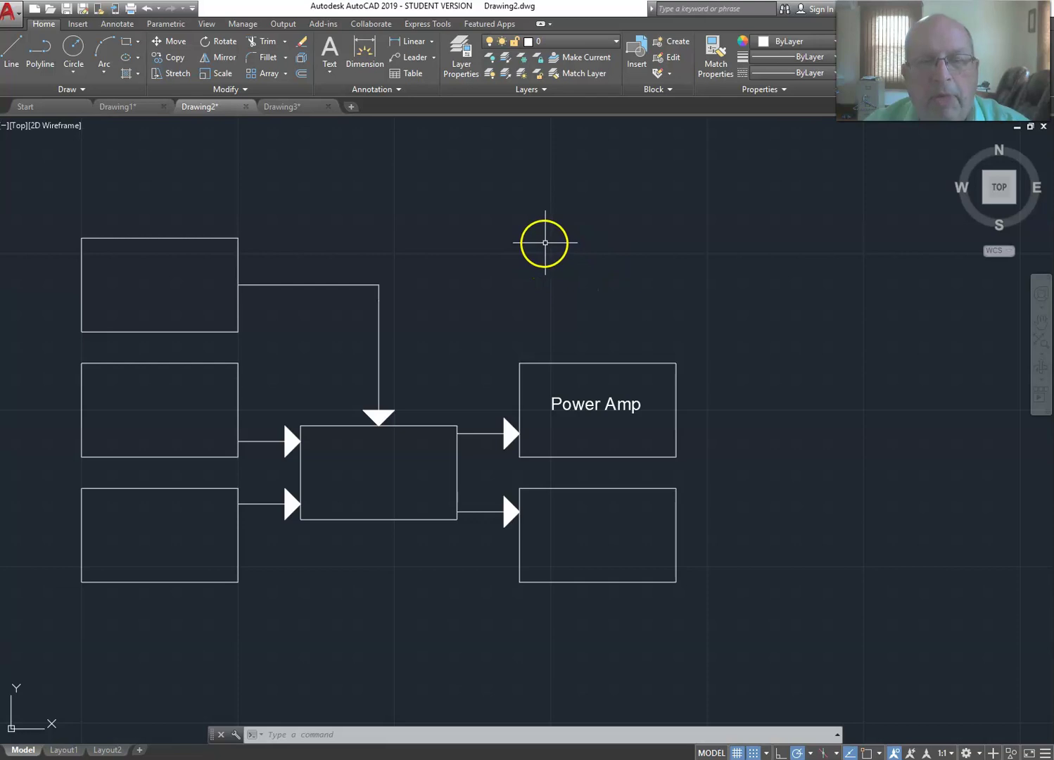
Label the upper-left block of the diagram with single-line text "MP3" starting at 15.8750, 14.2500, height 0.2000 and rotation 0.
text(tex)
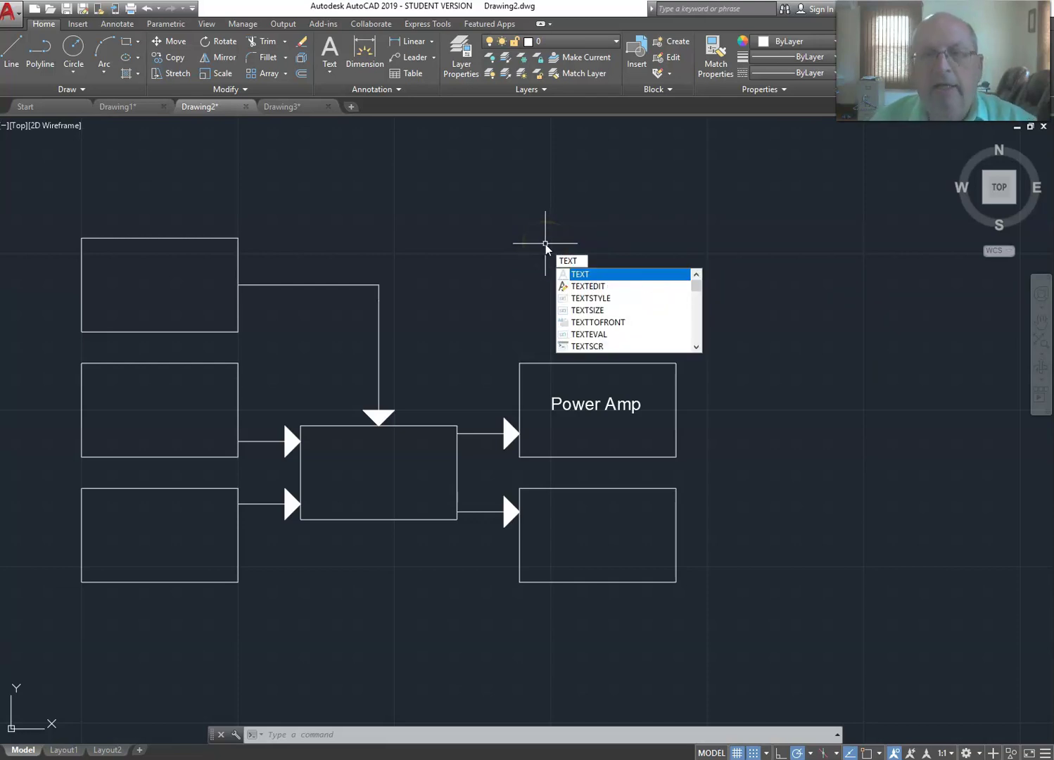
key(Return)
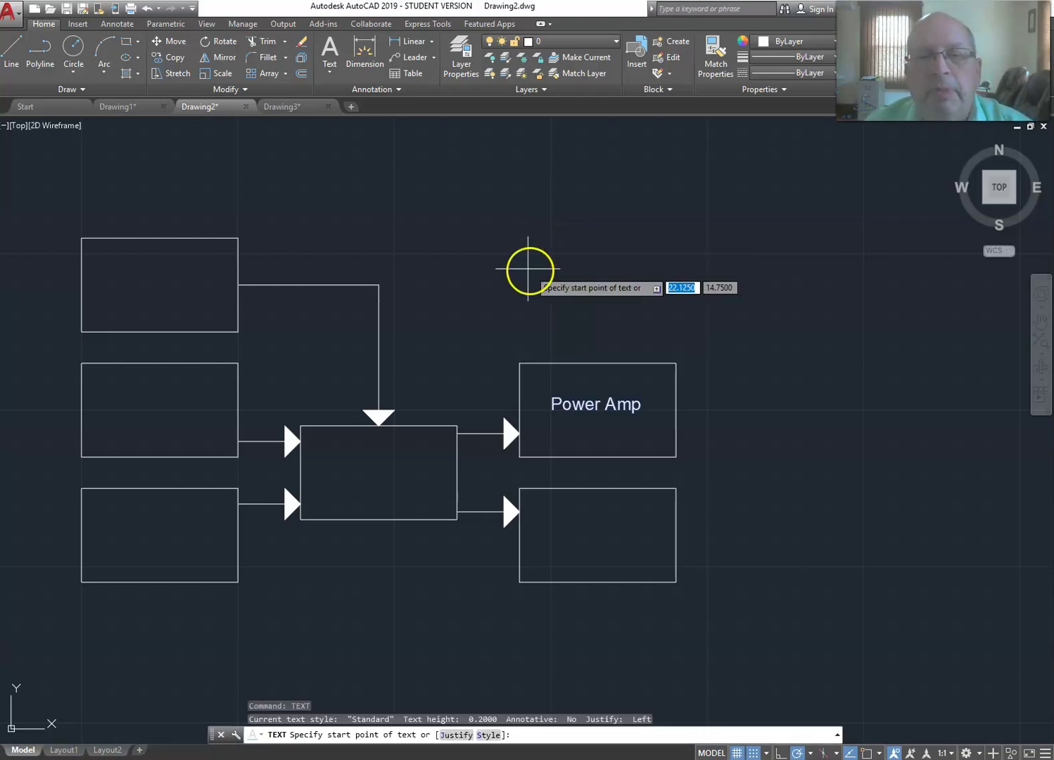
click(113, 301)
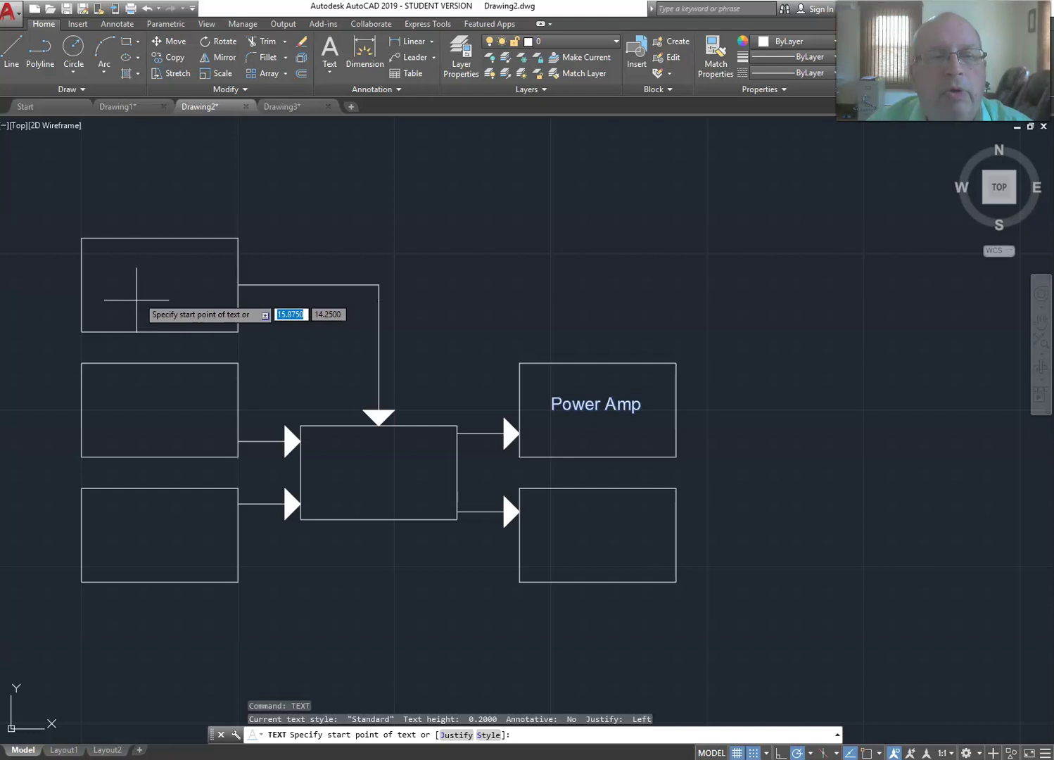
click(136, 300)
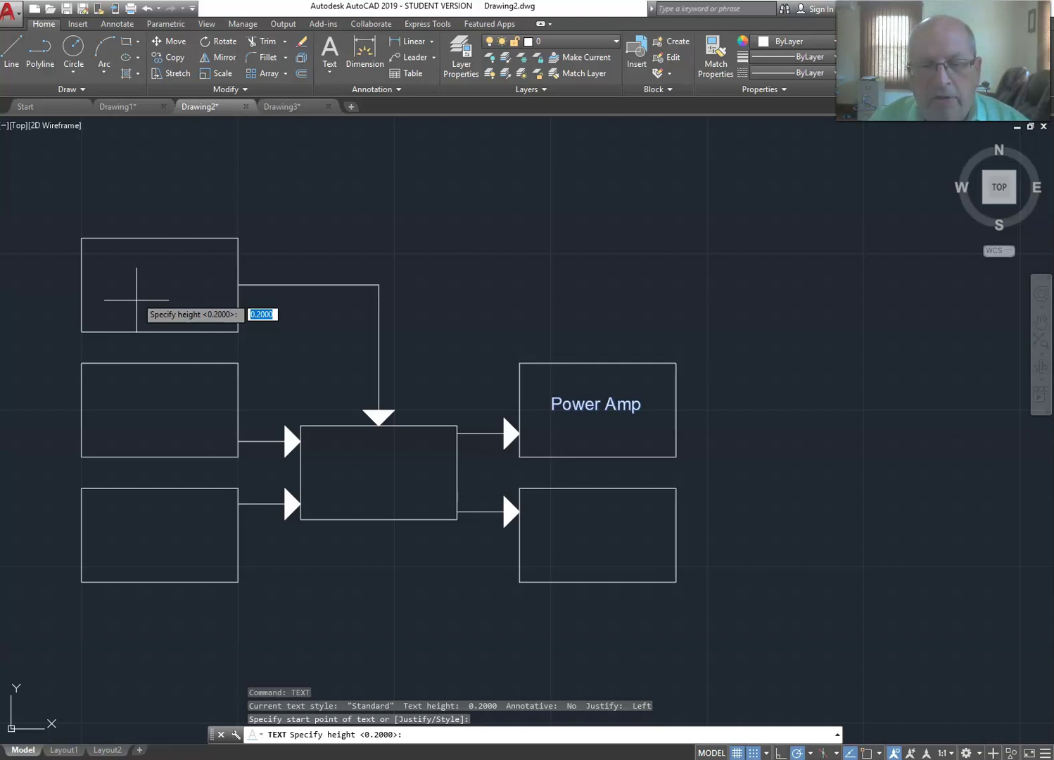
key(Return)
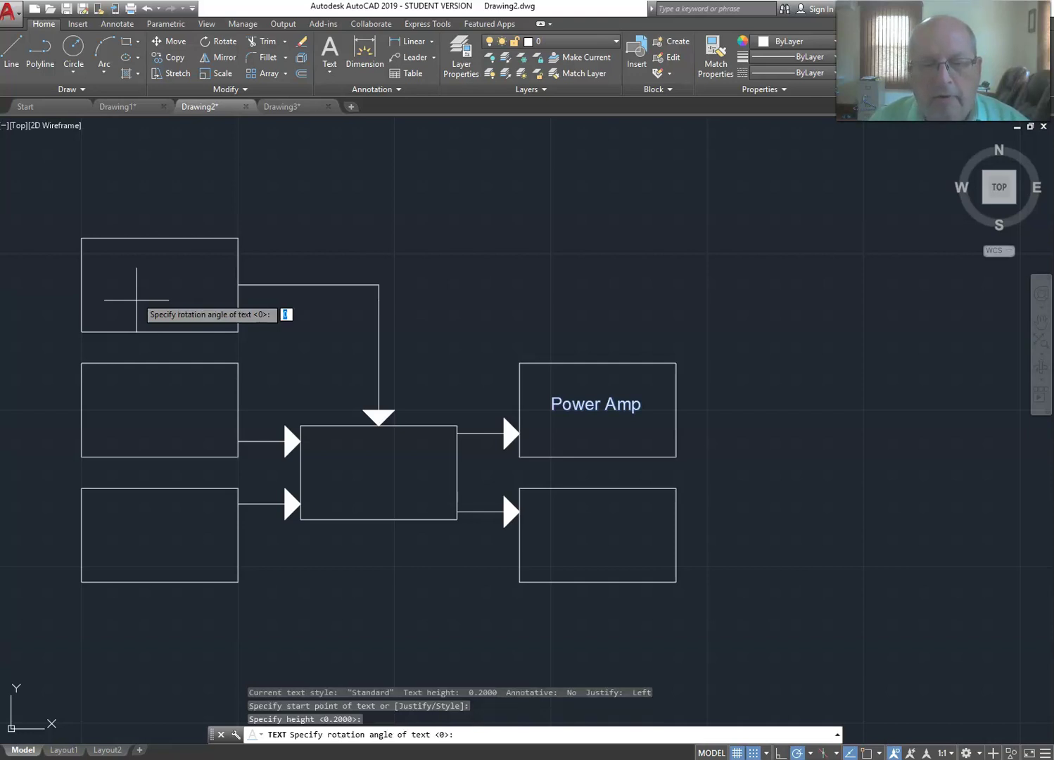
key(Return)
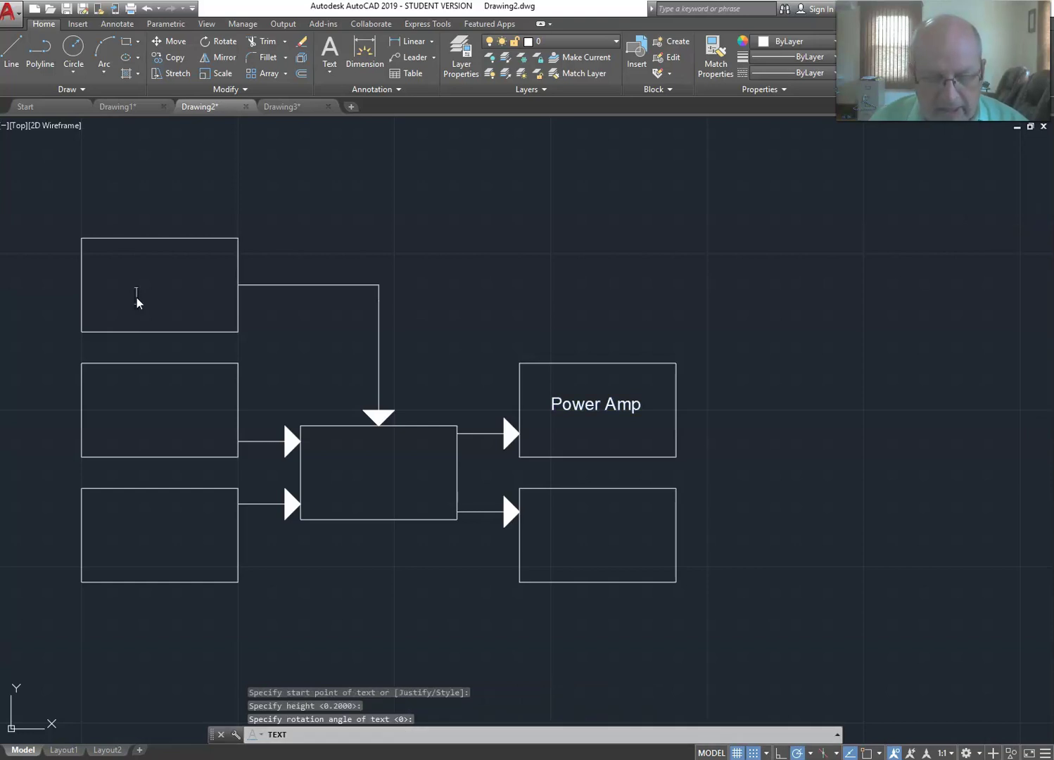
text(MP#)
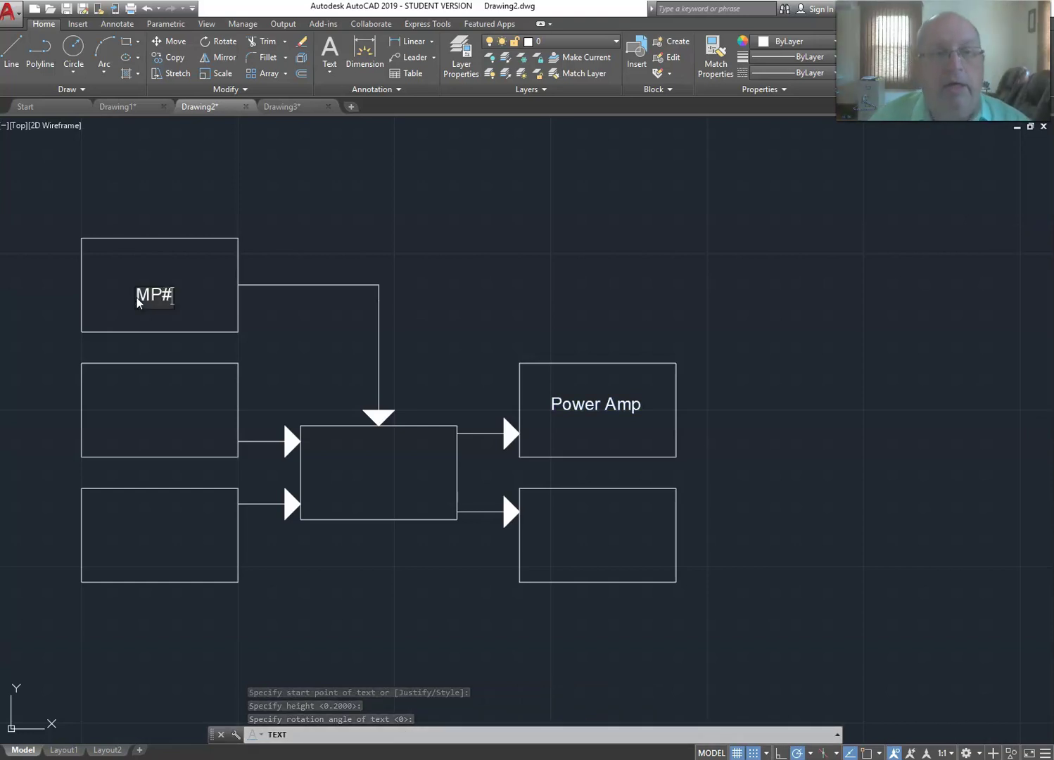
key(BackSpace)
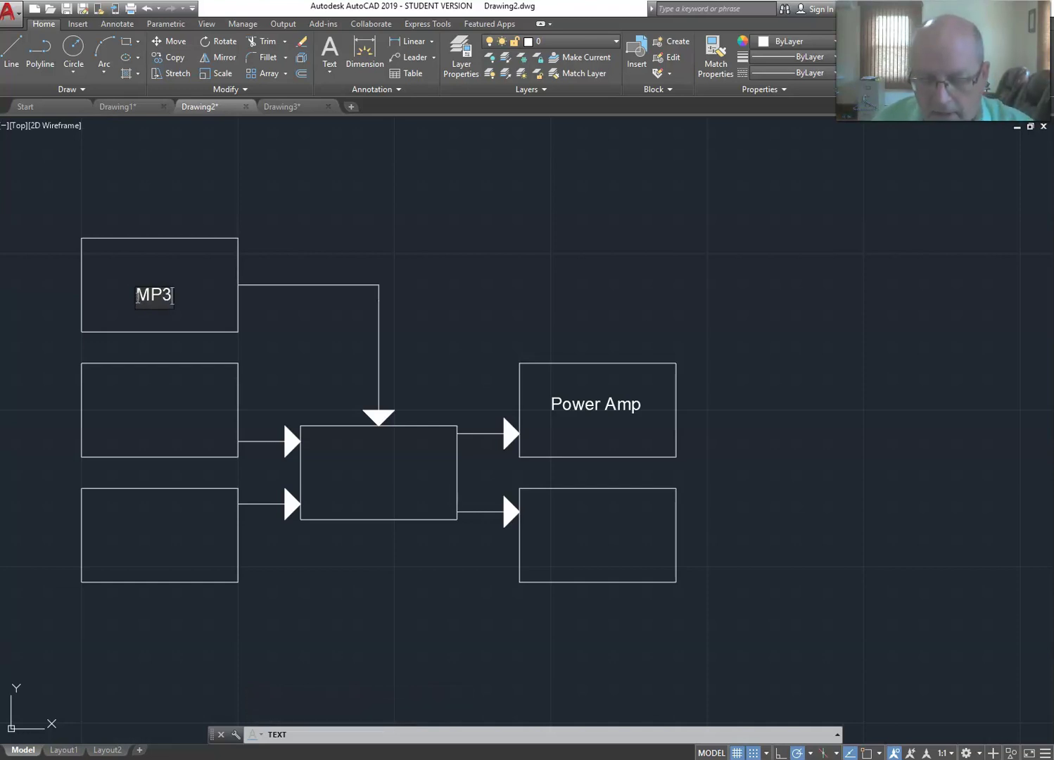
key(Return)
key(Return)
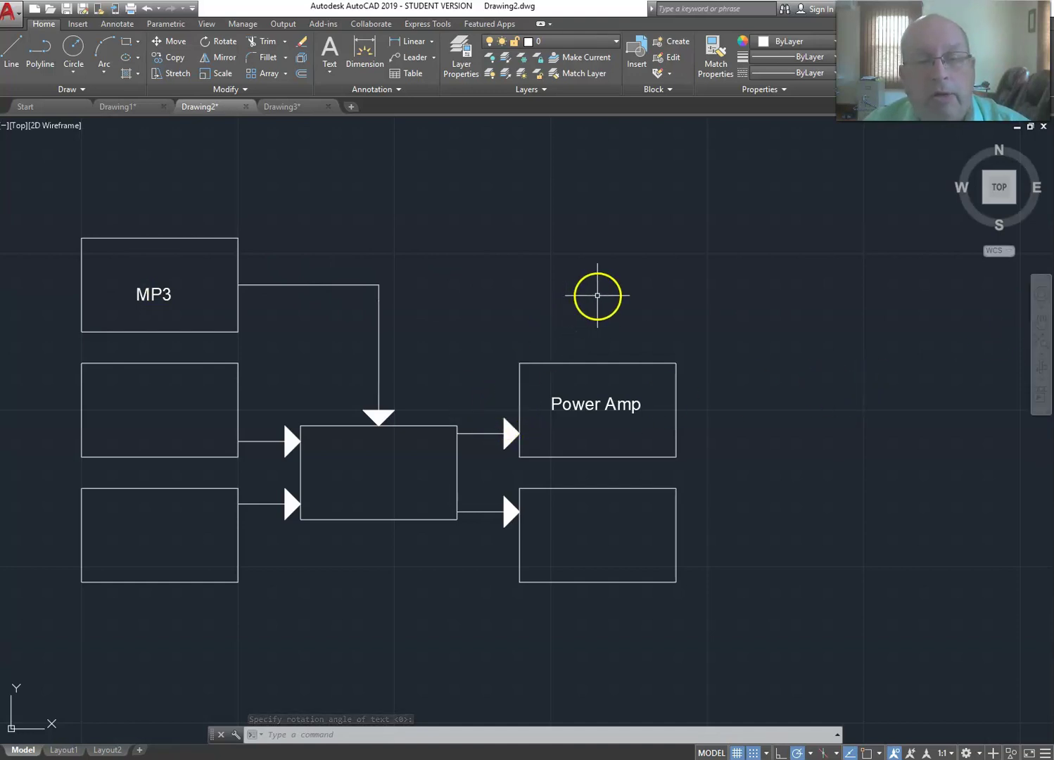
Label the middle block of the left column, below the MP3 block, with single-line text "Receiver", height 0.2000 and rotation 0.
text(text)
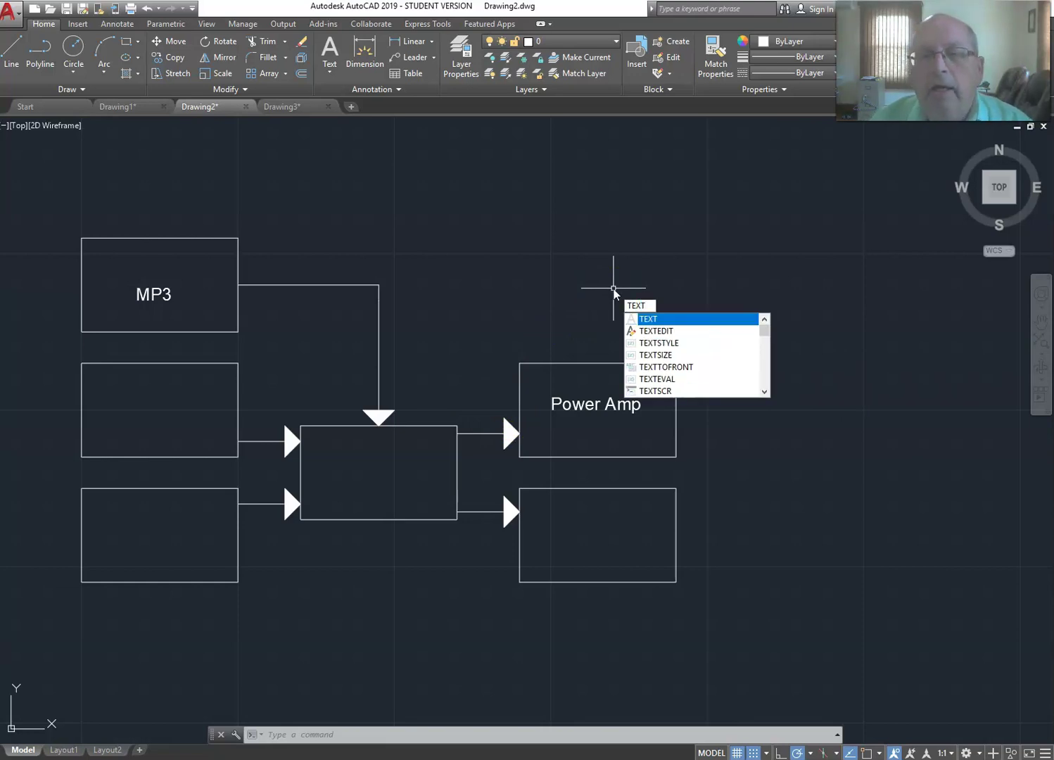
key(Return)
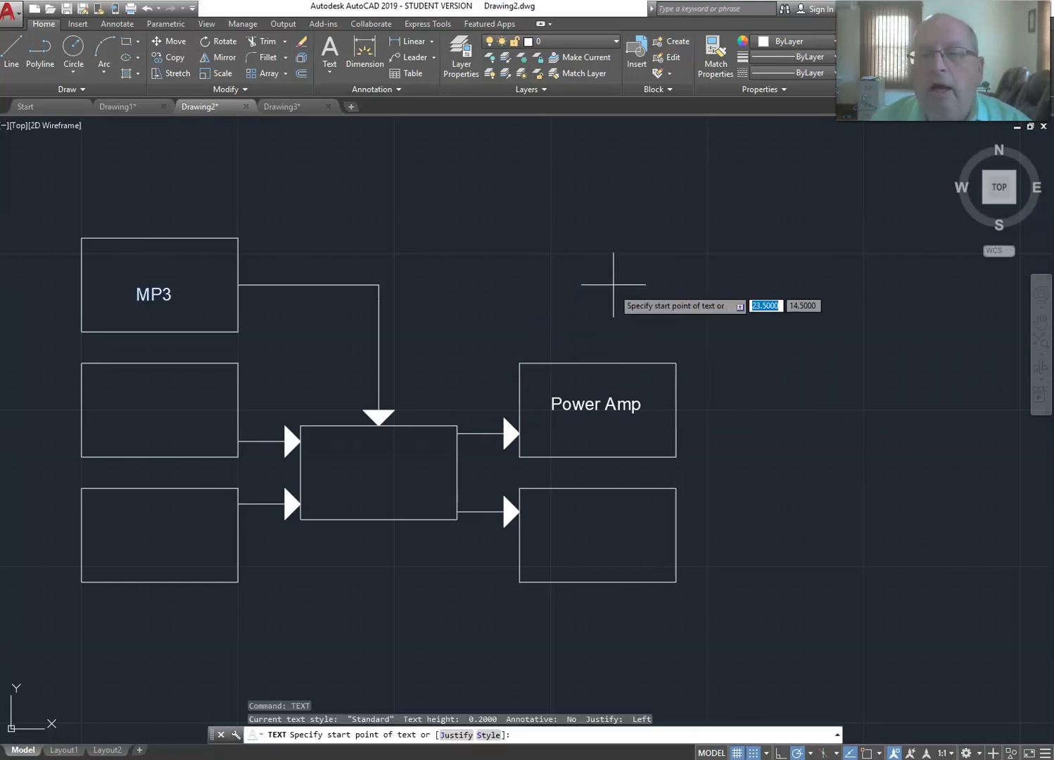
click(113, 426)
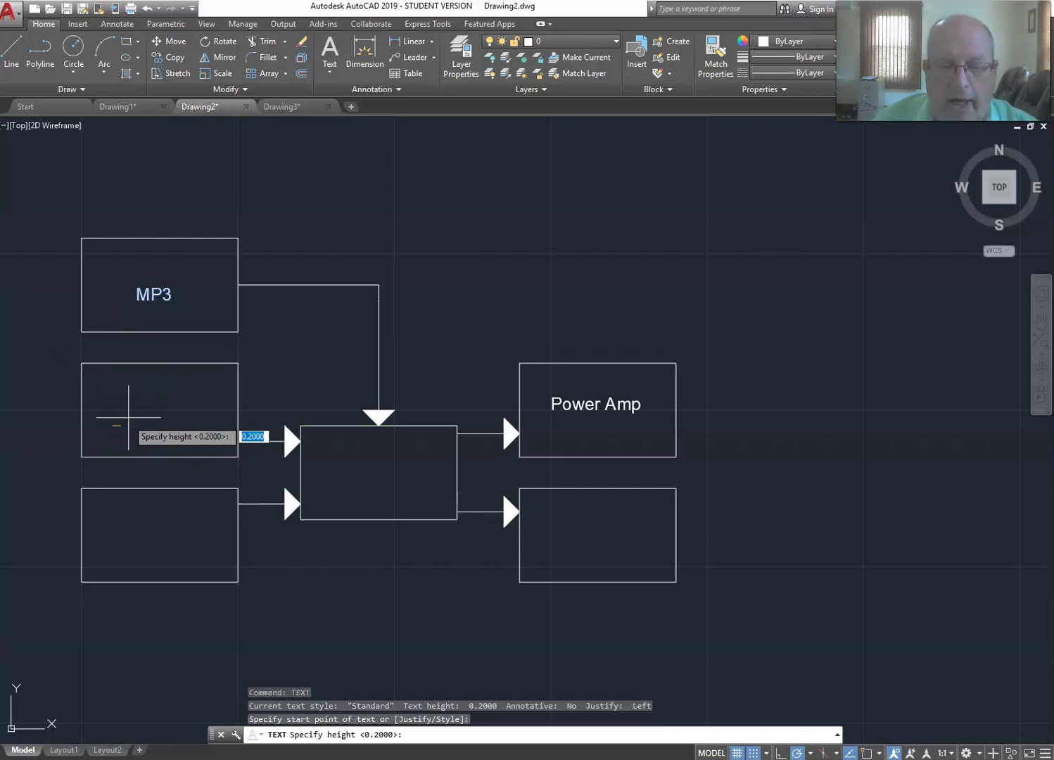
key(Return)
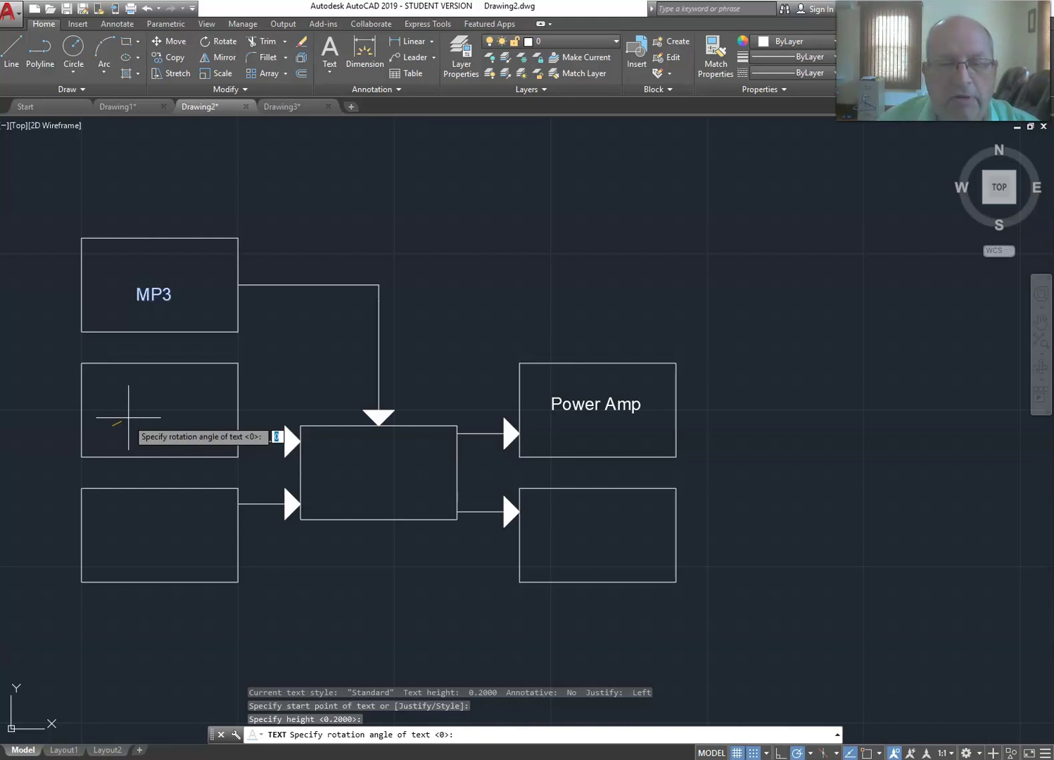
key(Return)
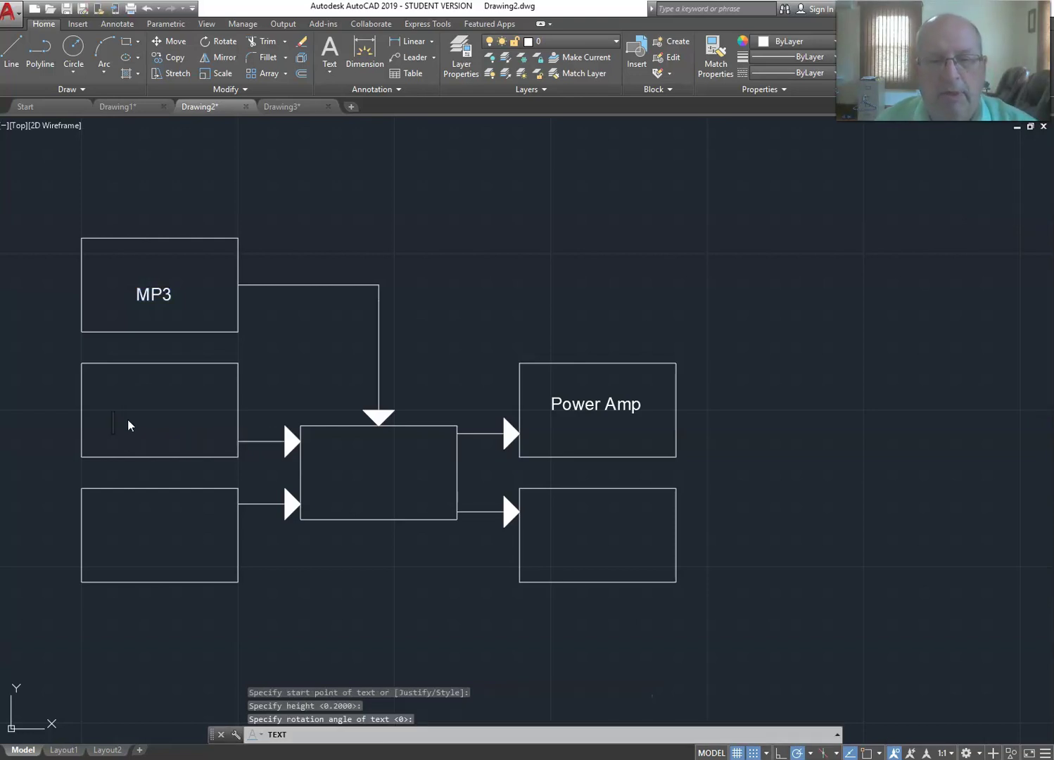
text(Rec)
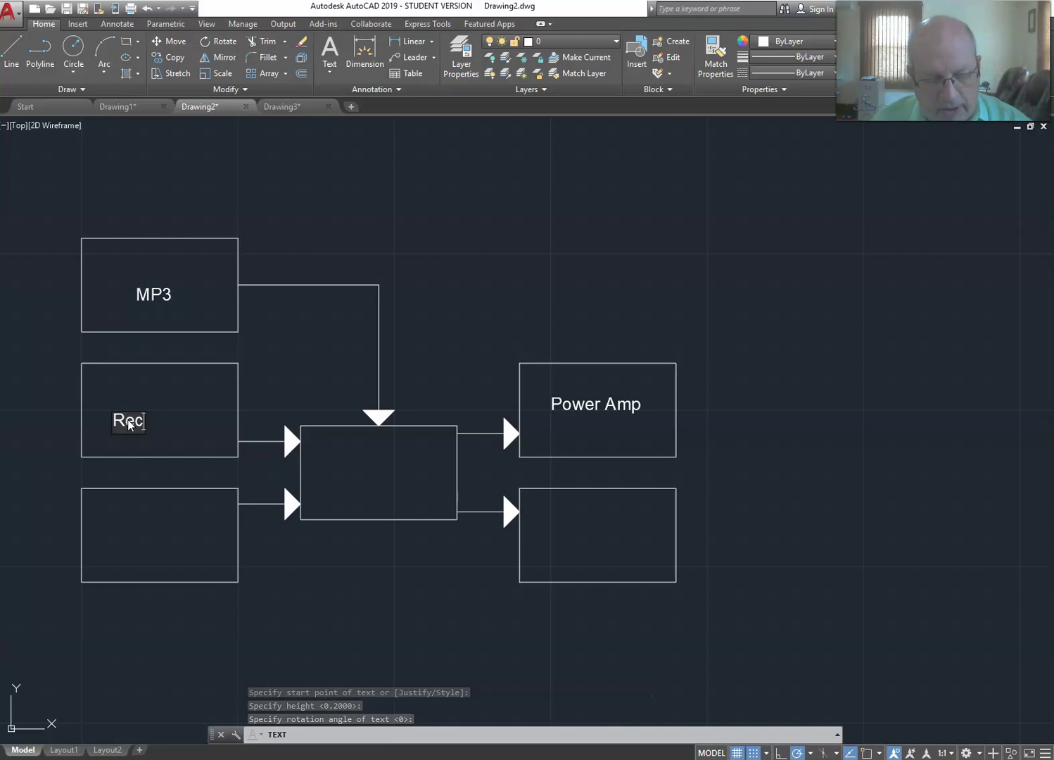
text(eiver)
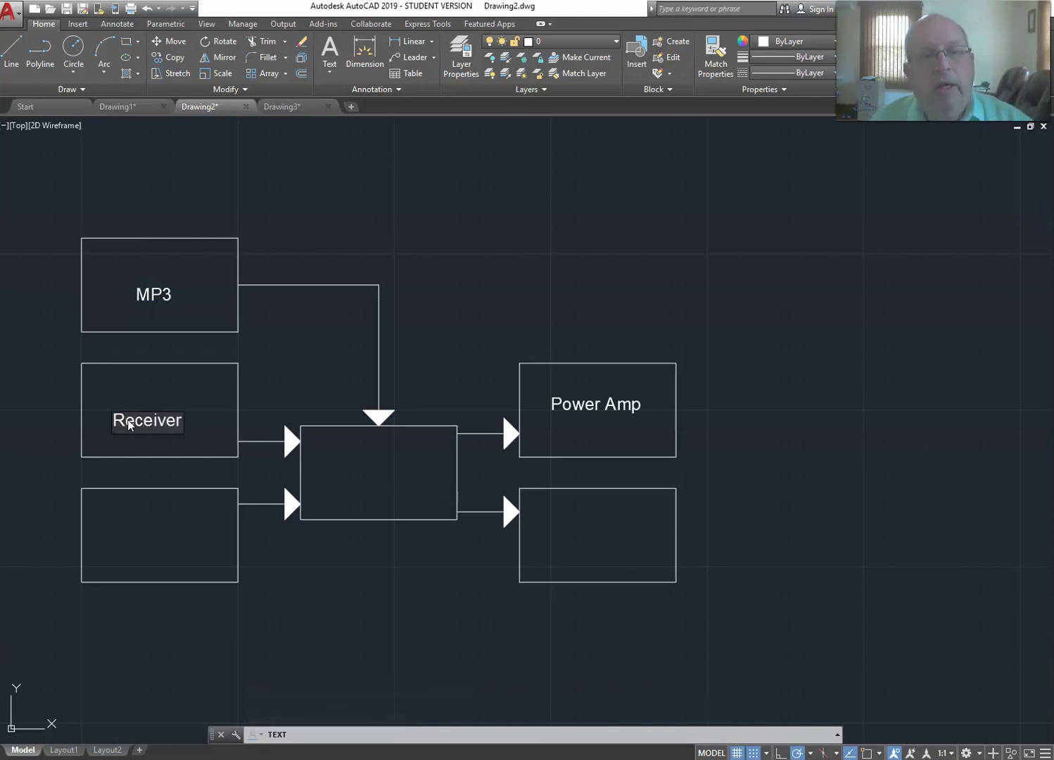
key(Return)
key(Return)
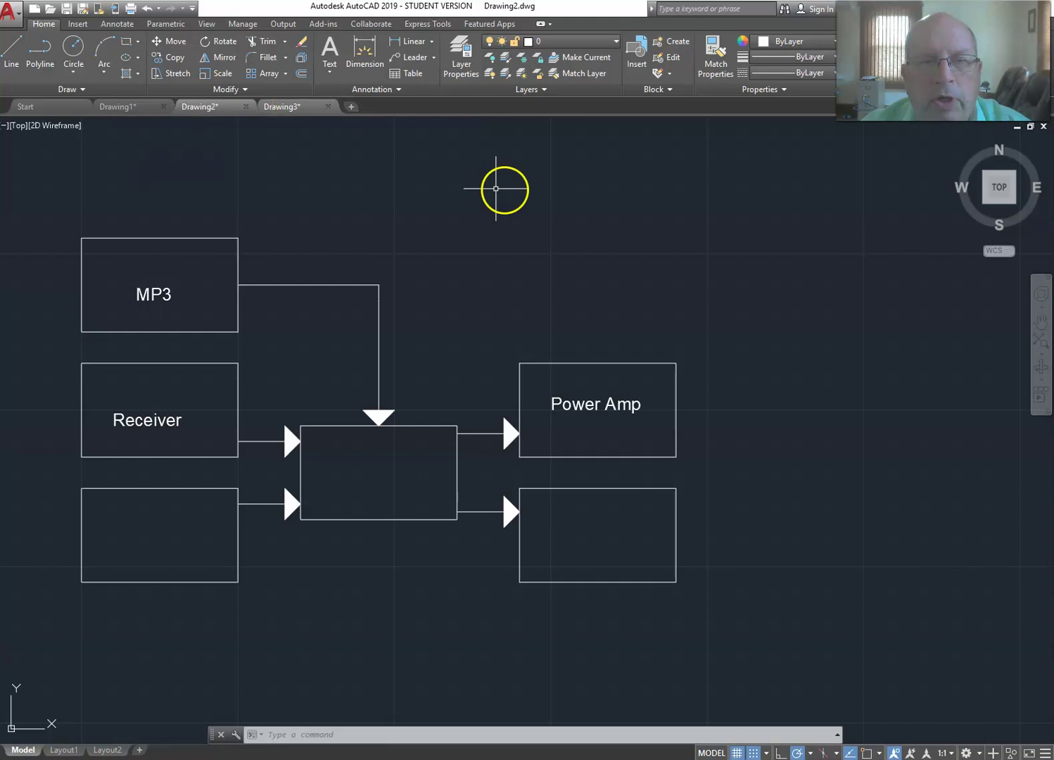
Switch to the open drawing Drawing3.
click(297, 107)
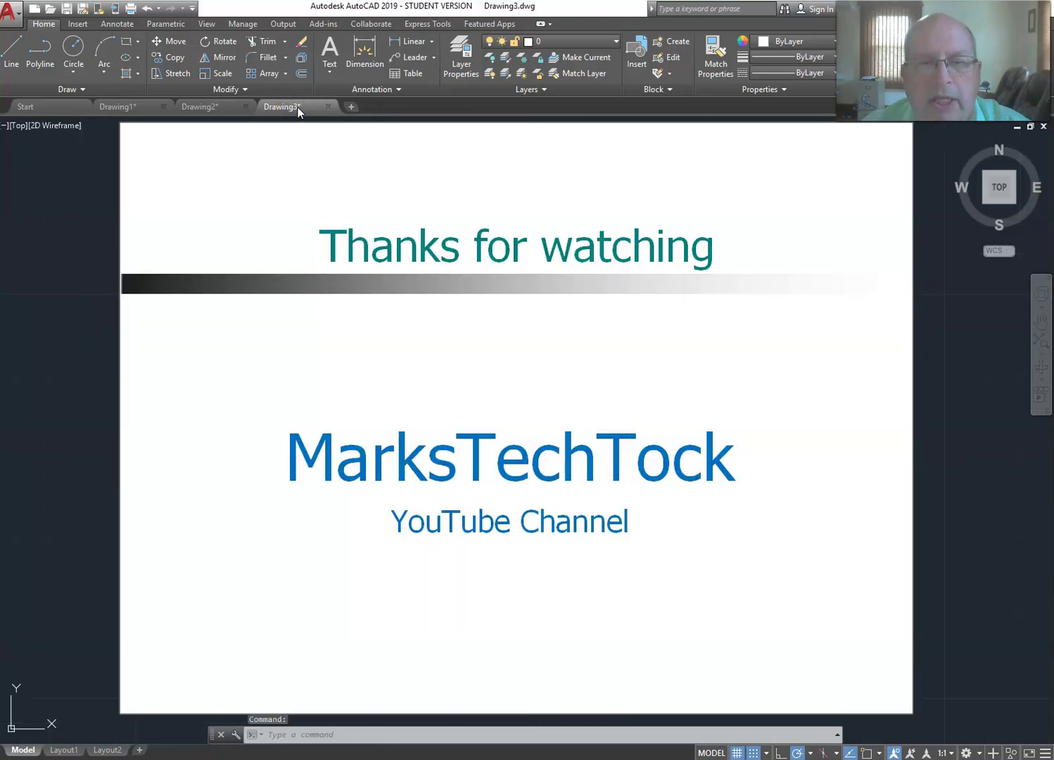